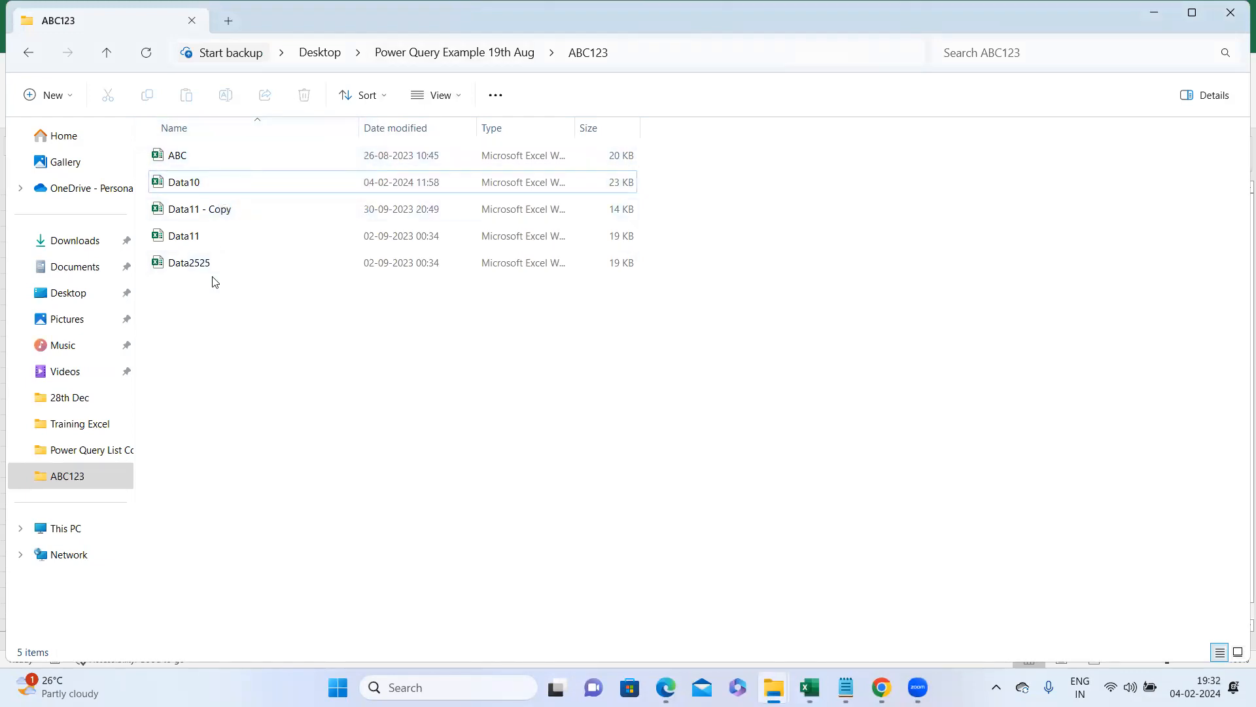
# Open the Data10 workbook from the ABC123 folder and look at its sheets
pyautogui.click(211, 187)
pyautogui.click(211, 187)
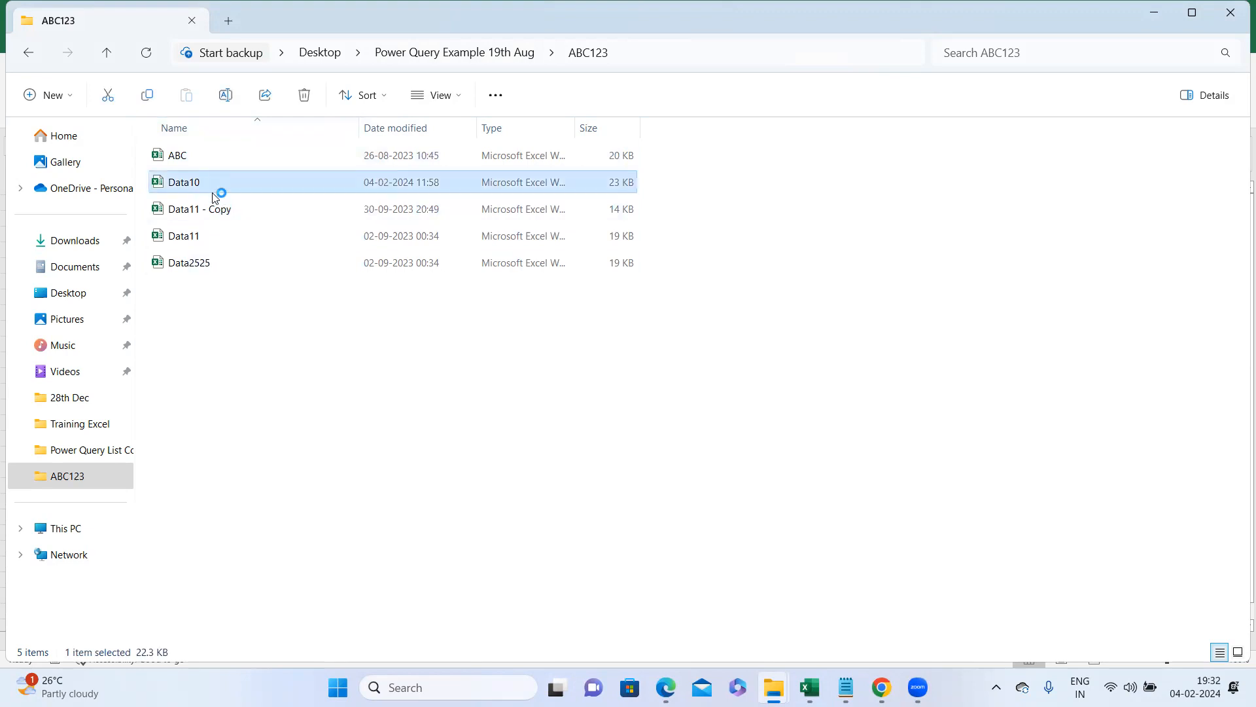
pyautogui.doubleClick(214, 210)
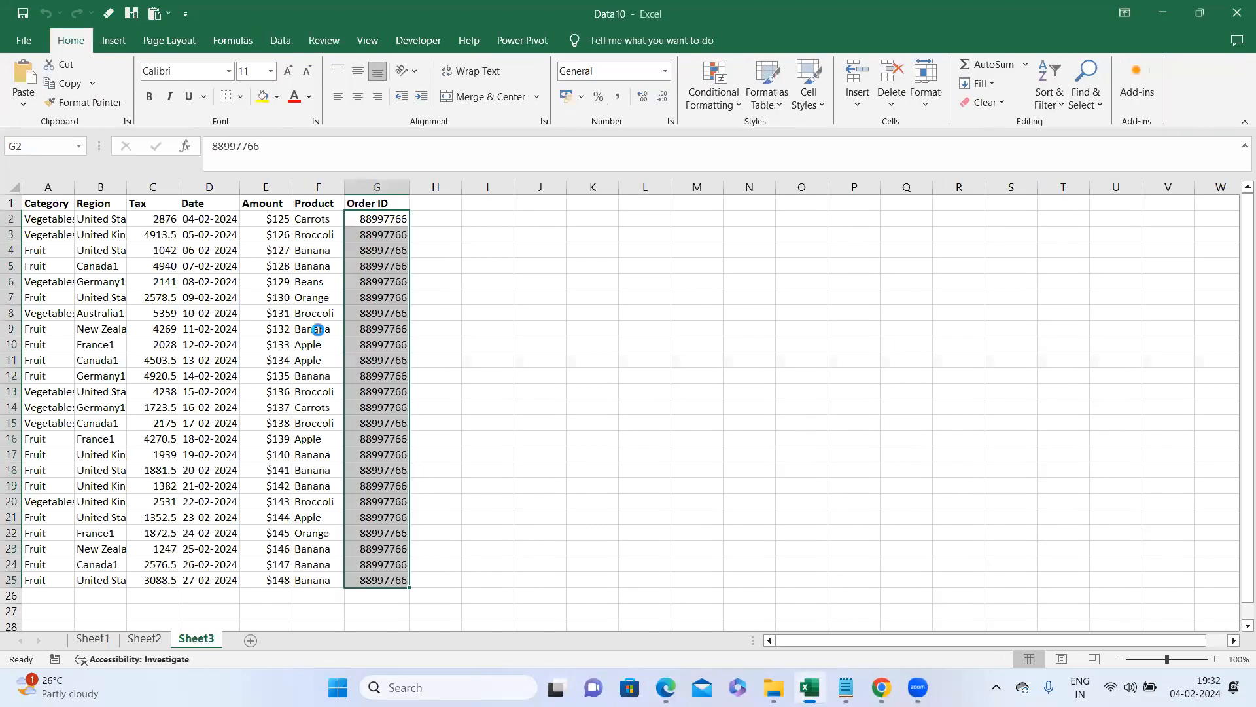
pyautogui.click(148, 640)
pyautogui.click(95, 639)
pyautogui.click(132, 637)
pyautogui.click(1239, 10)
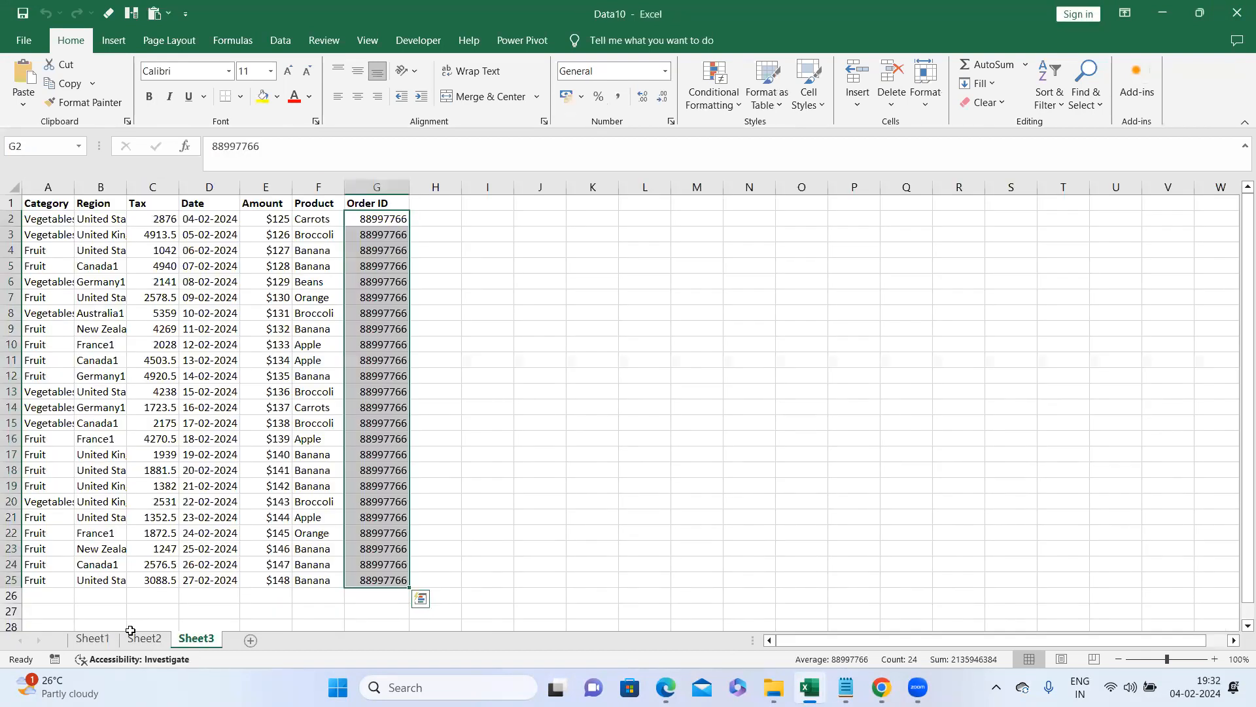
# Fit the width of column A on Sheet3 and select columns A through G of the sales data
pyautogui.doubleClick(74, 188)
pyautogui.moveTo(67, 187); pyautogui.dragTo(380, 196)
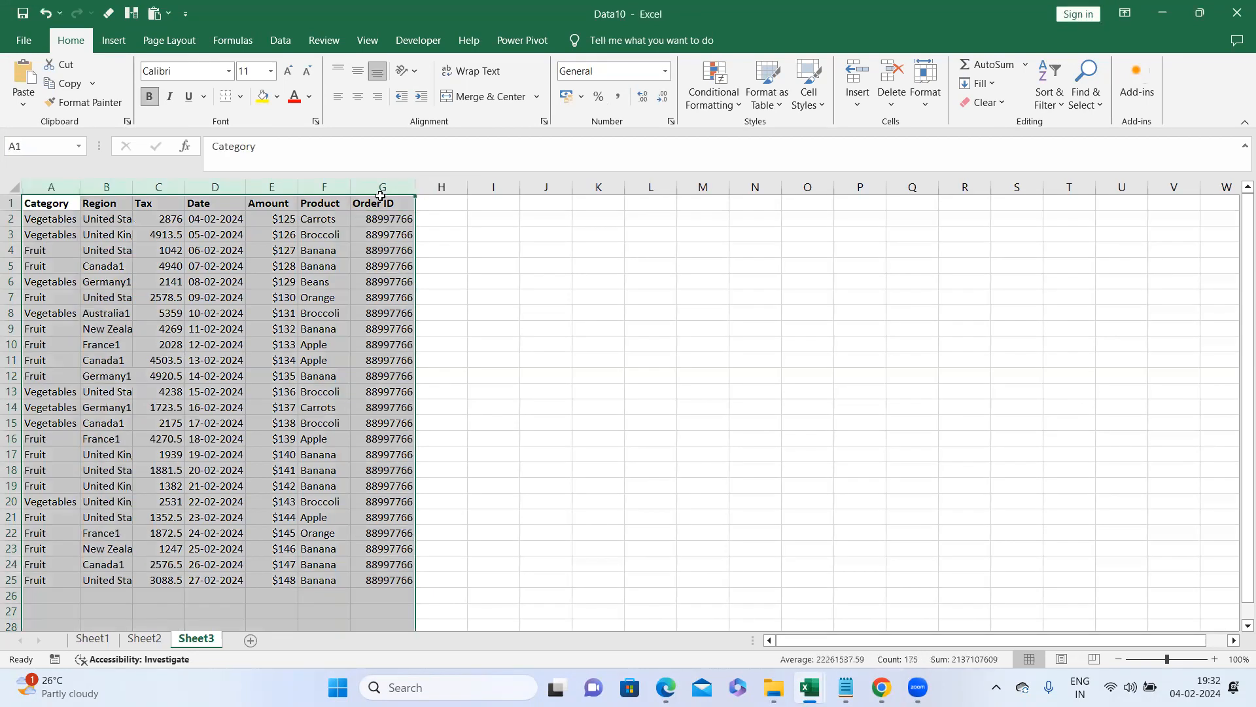
pyautogui.moveTo(774, 687)
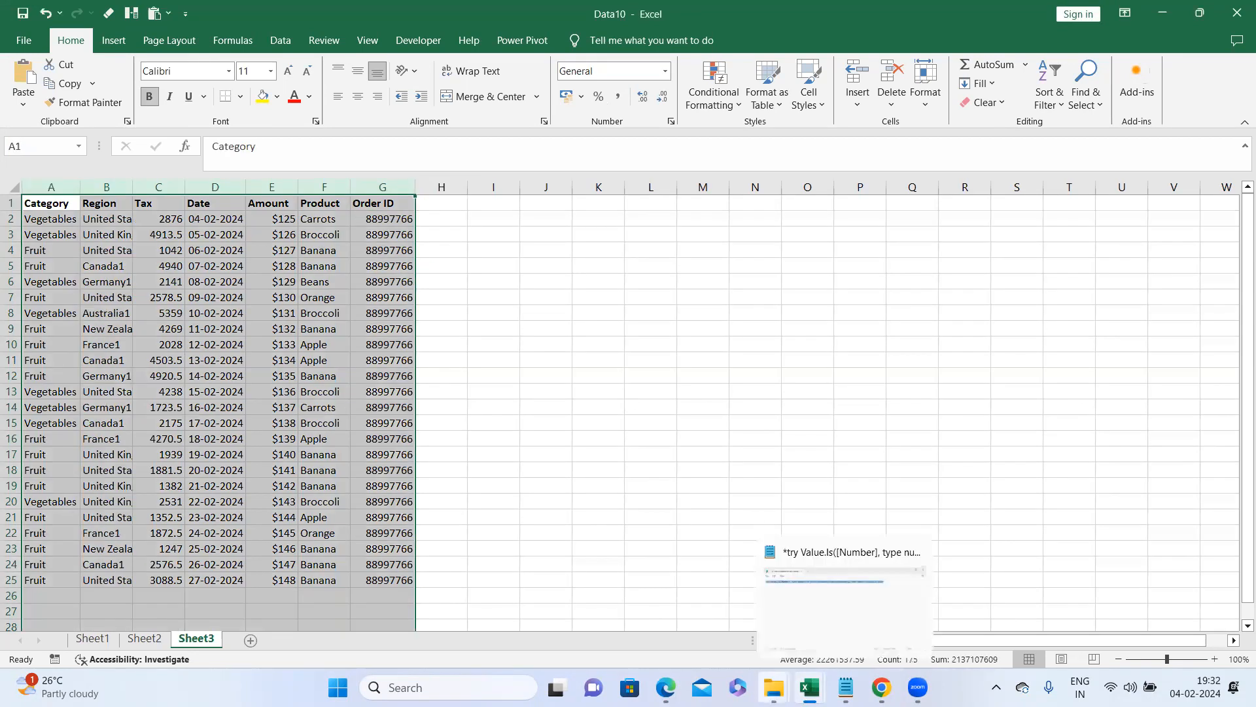
pyautogui.click(725, 592)
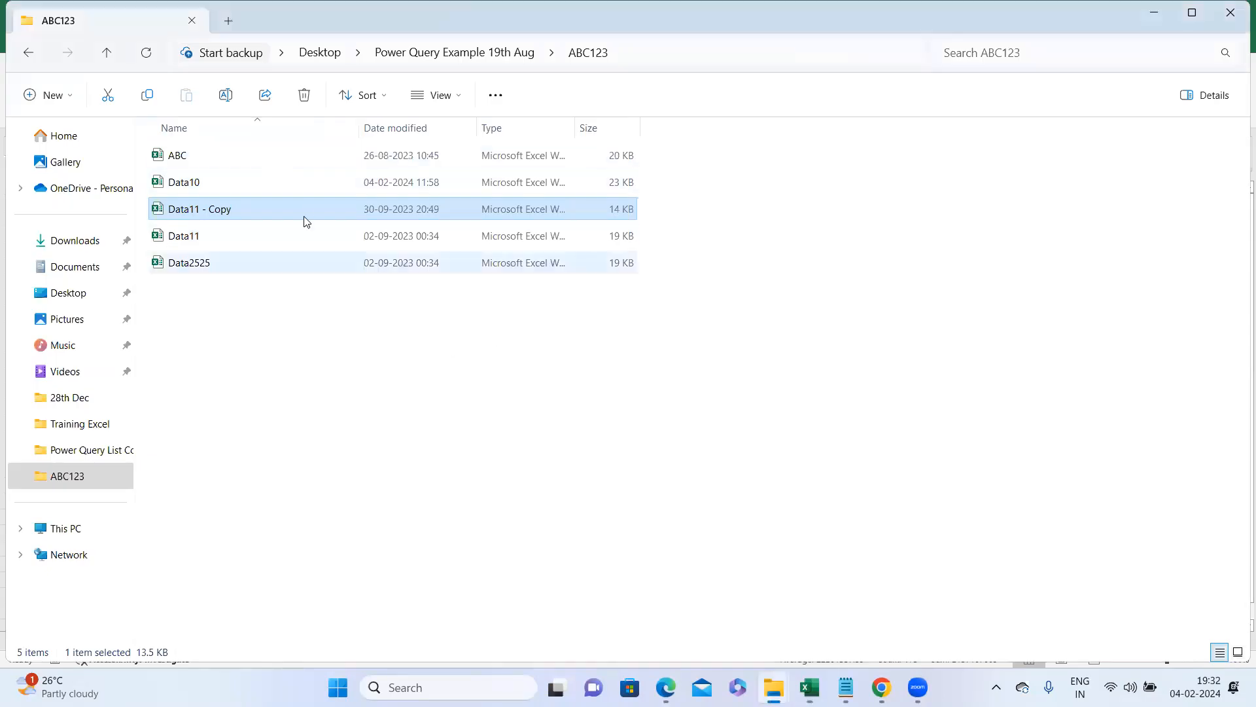
pyautogui.click(1159, 13)
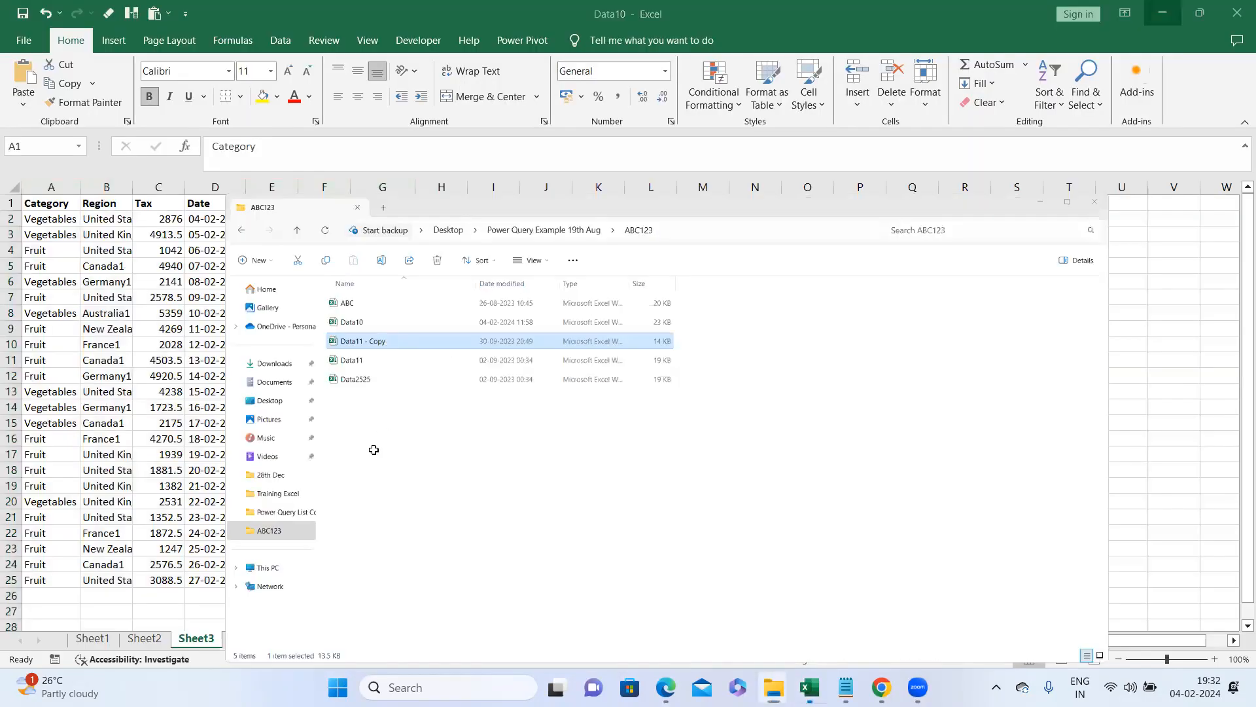
# Compare Sheet1, Sheet2 and Sheet3 of the Data10 workbook and close it without saving changes
pyautogui.click(105, 642)
pyautogui.click(145, 639)
pyautogui.click(196, 639)
pyautogui.click(103, 641)
pyautogui.click(144, 639)
pyautogui.click(198, 640)
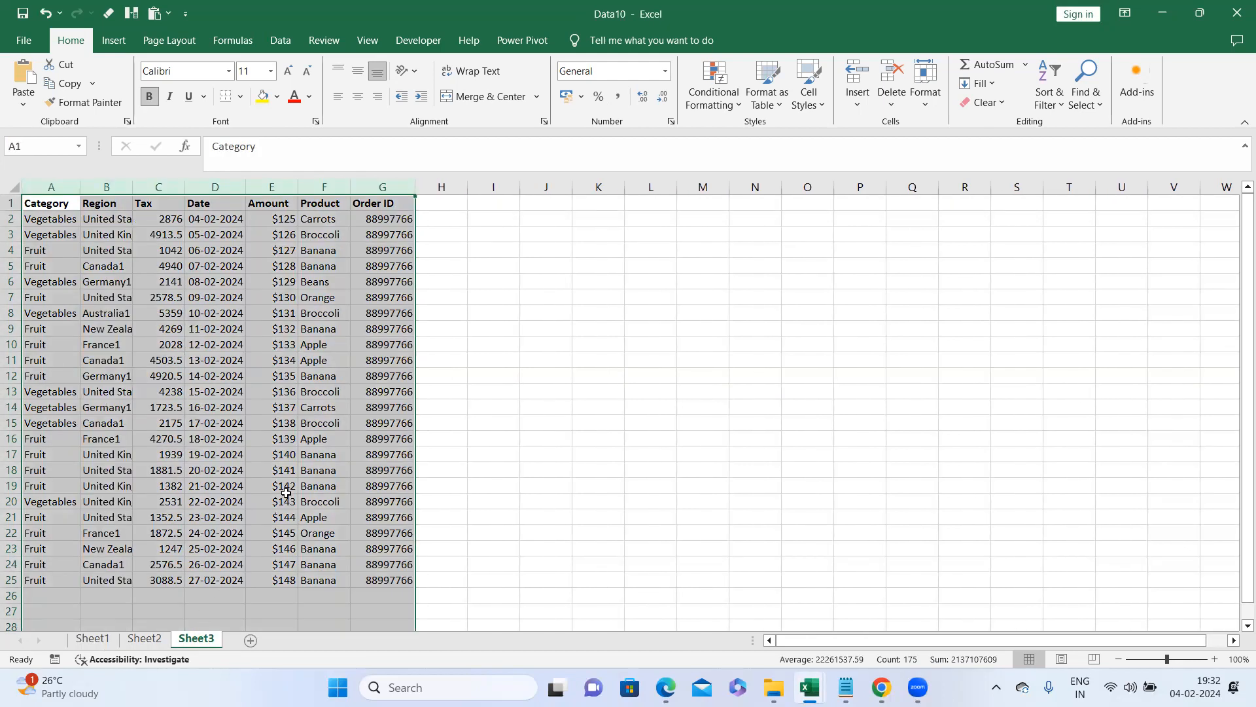
pyautogui.click(1234, 13)
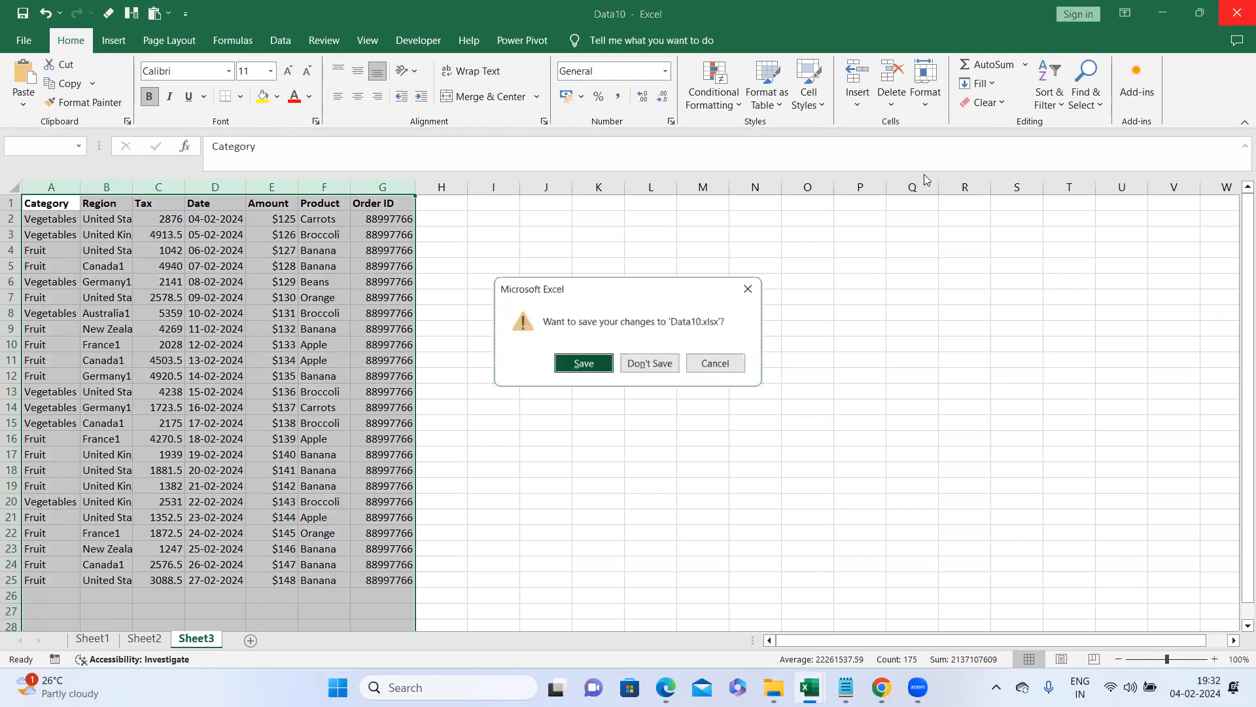
pyautogui.click(659, 362)
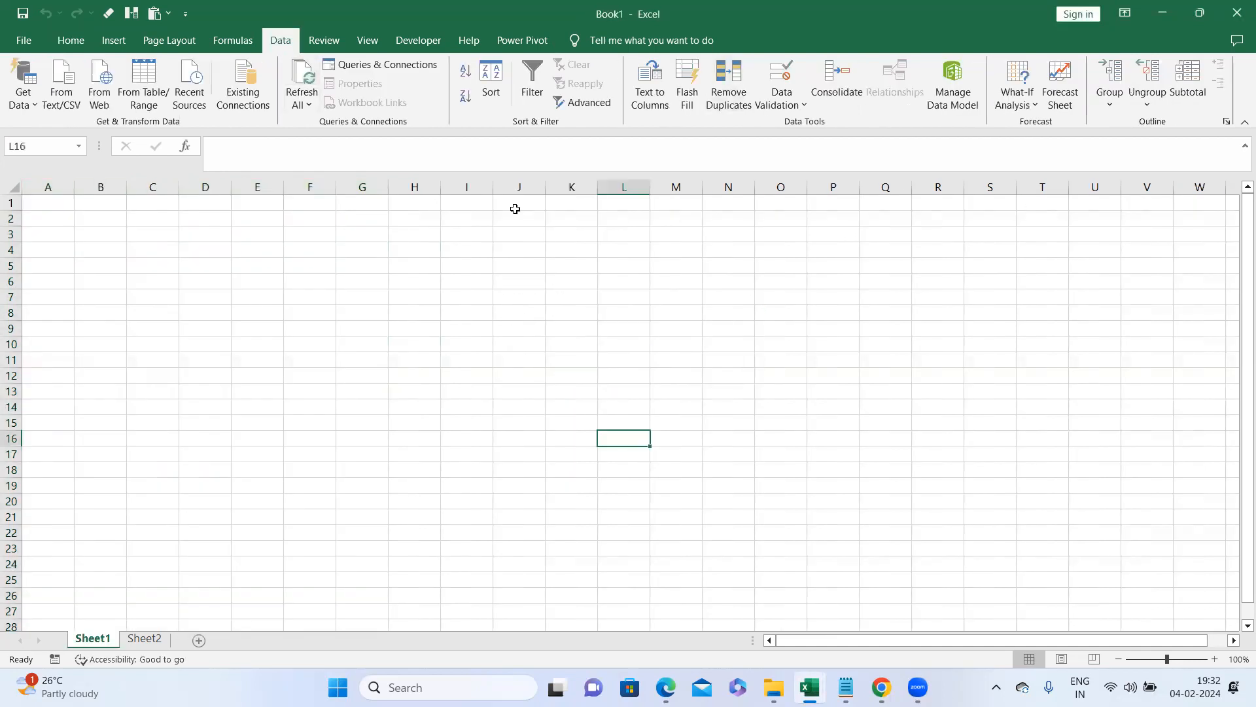
# Copy the full path of the ABC123 folder from File Explorer and return to the blank Book1 workbook
pyautogui.moveTo(774, 687)
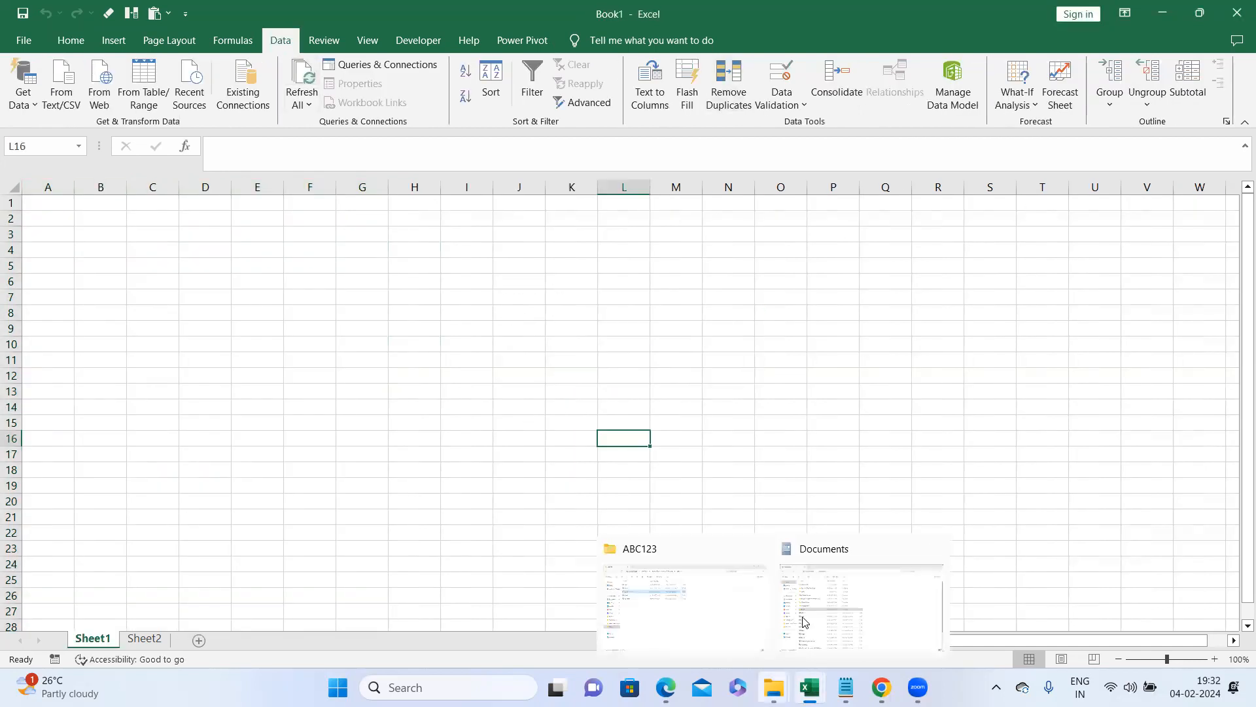
pyautogui.click(716, 598)
pyautogui.click(641, 52)
pyautogui.hotkey('ctrl', 'c')
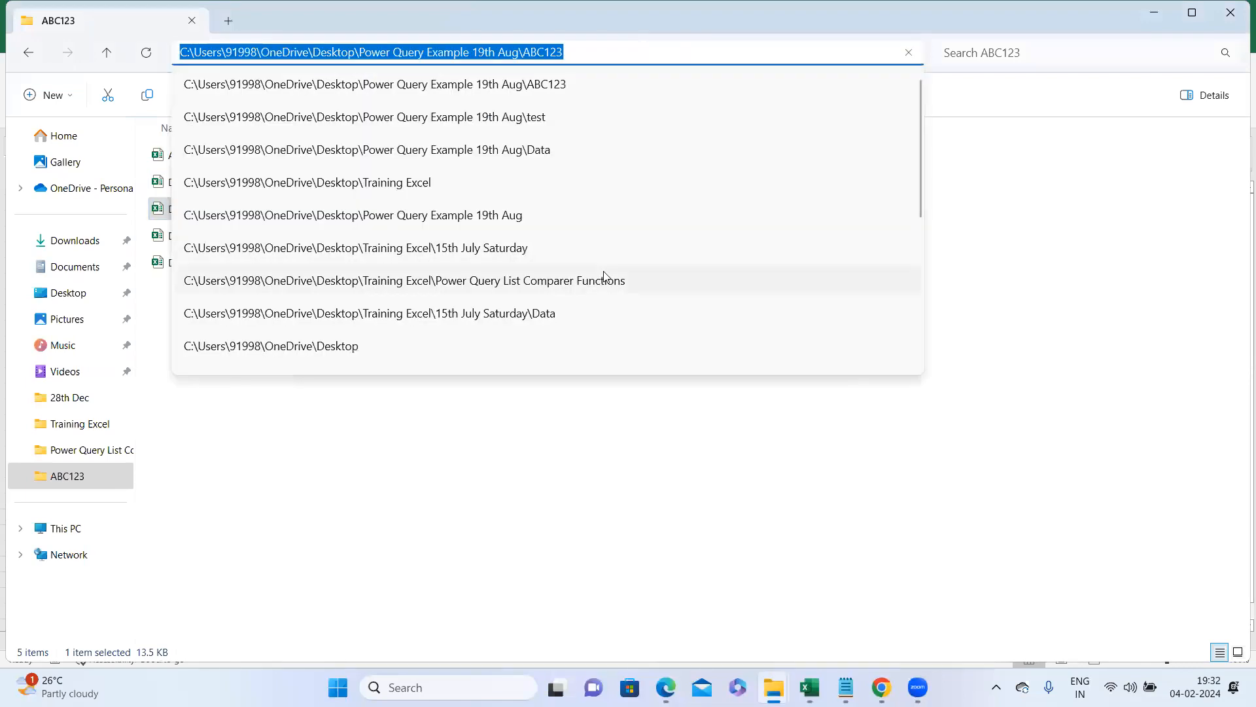
pyautogui.click(1154, 13)
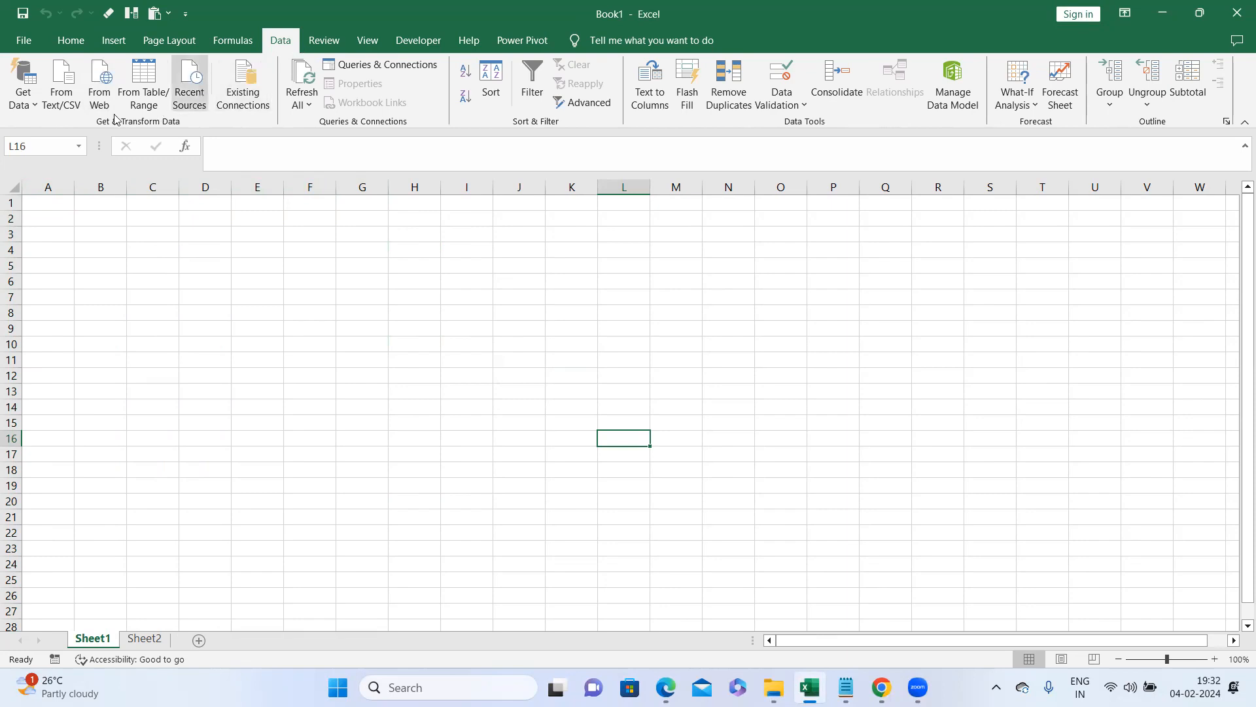
# Import data from the ABC123 folder using the copied path and load its file list for transformation in Power Query Editor
pyautogui.click(36, 104)
pyautogui.moveTo(98, 130)
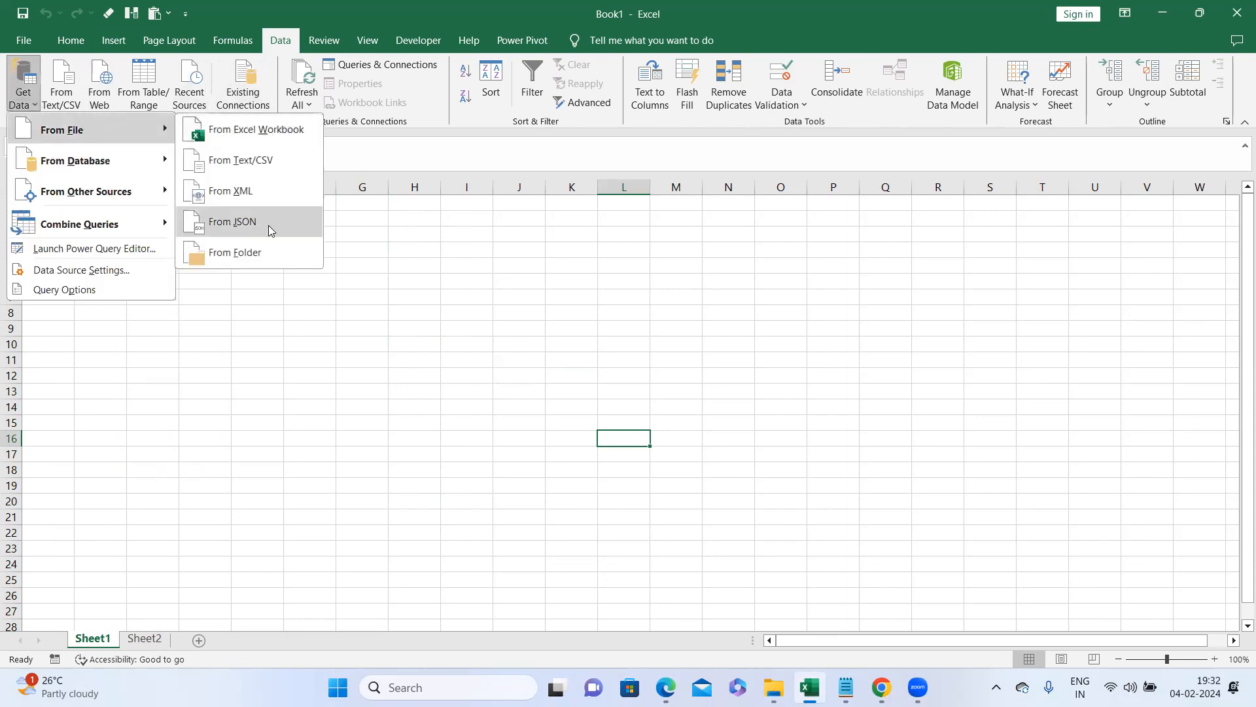
pyautogui.click(263, 253)
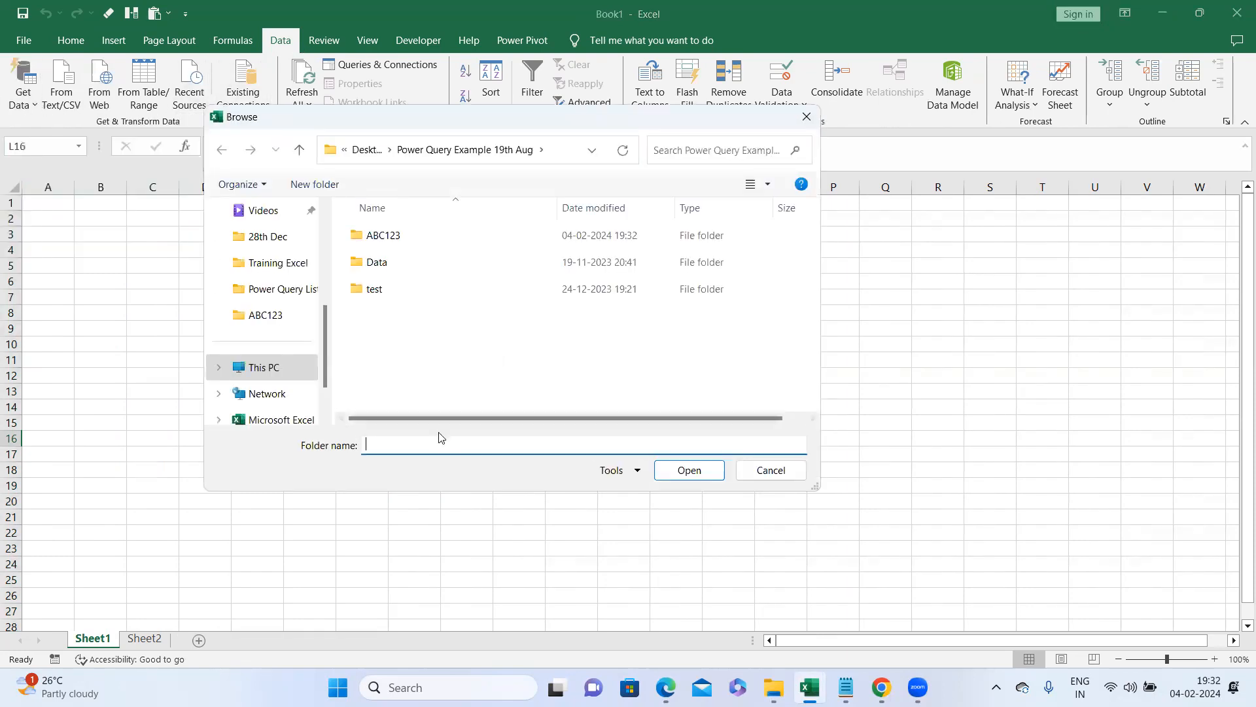
pyautogui.hotkey('ctrl', 'v')
pyautogui.press('Return')
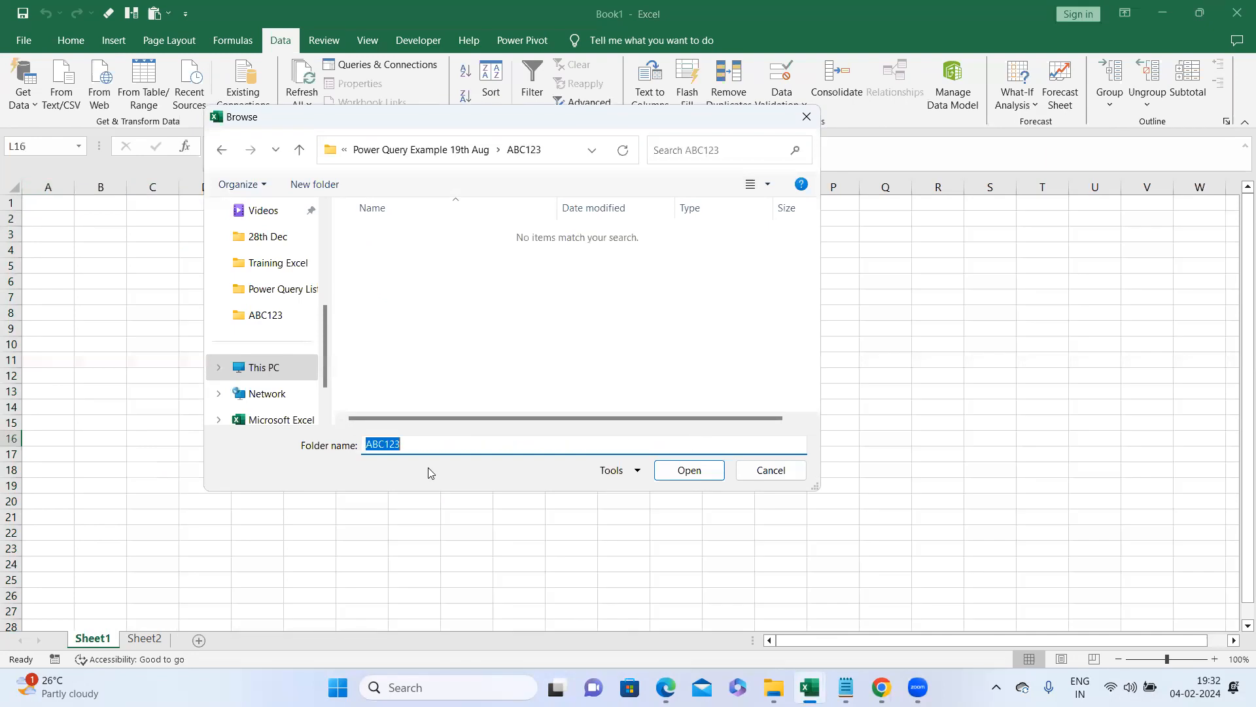
pyautogui.click(678, 472)
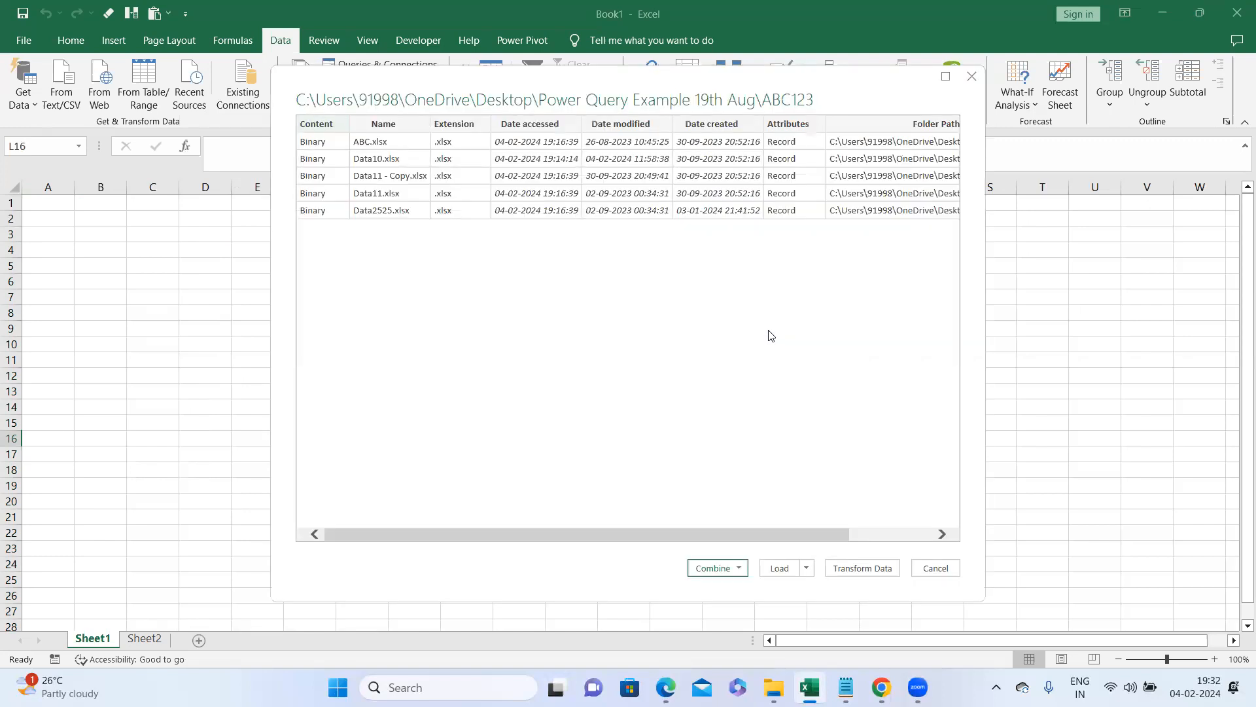
pyautogui.click(862, 568)
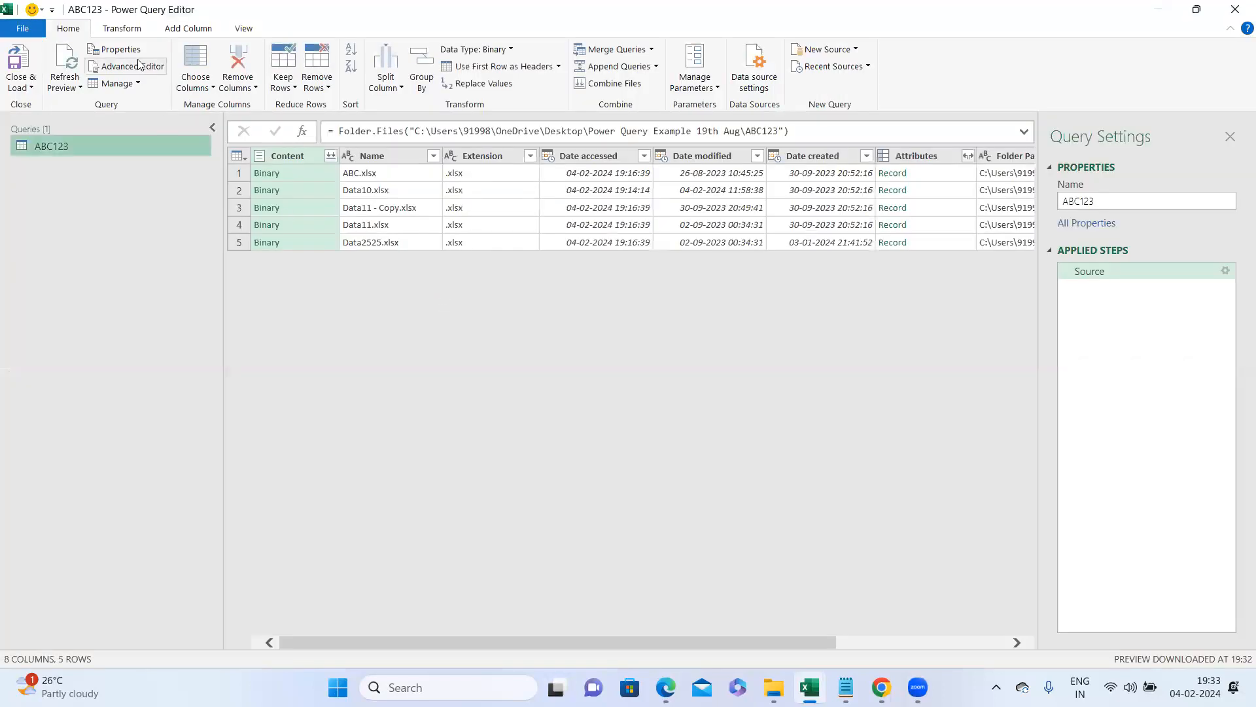
# Keep only the Content and Name columns of the ABC123 query and remove all others
pyautogui.click(299, 159)
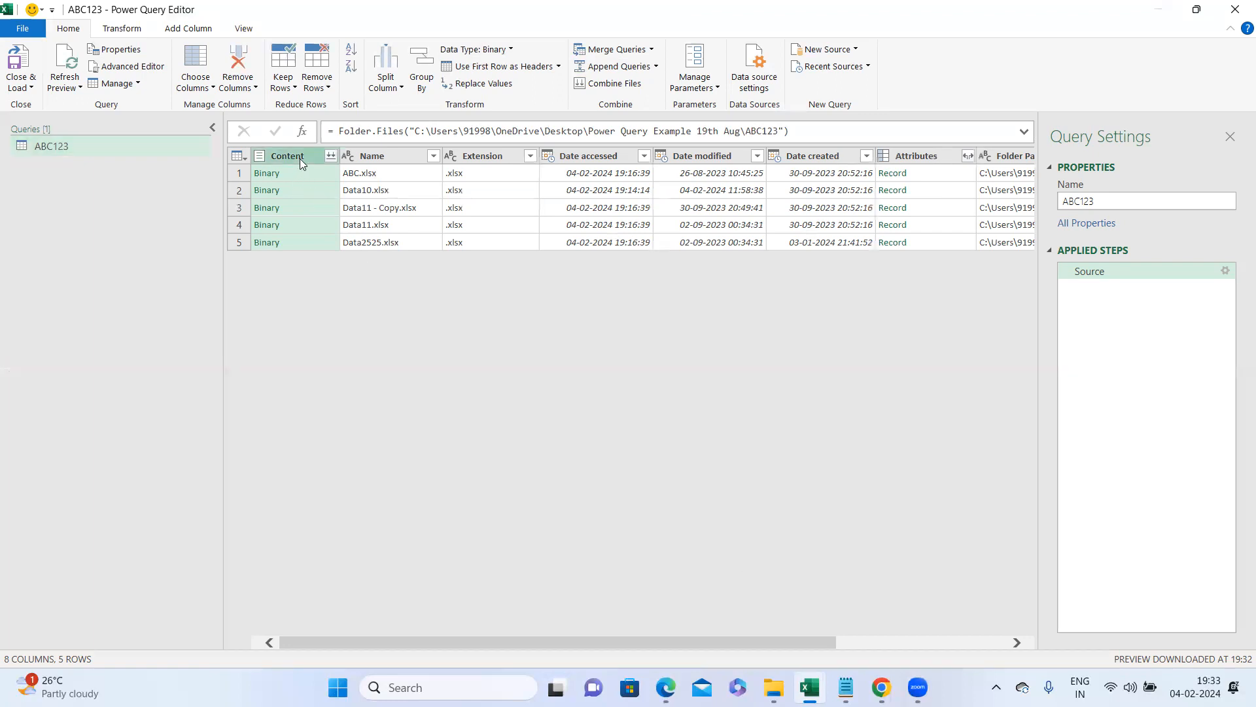
pyautogui.keyDown('ctrl'); pyautogui.click(382, 160); pyautogui.keyUp('ctrl')
pyautogui.rightClick(382, 158)
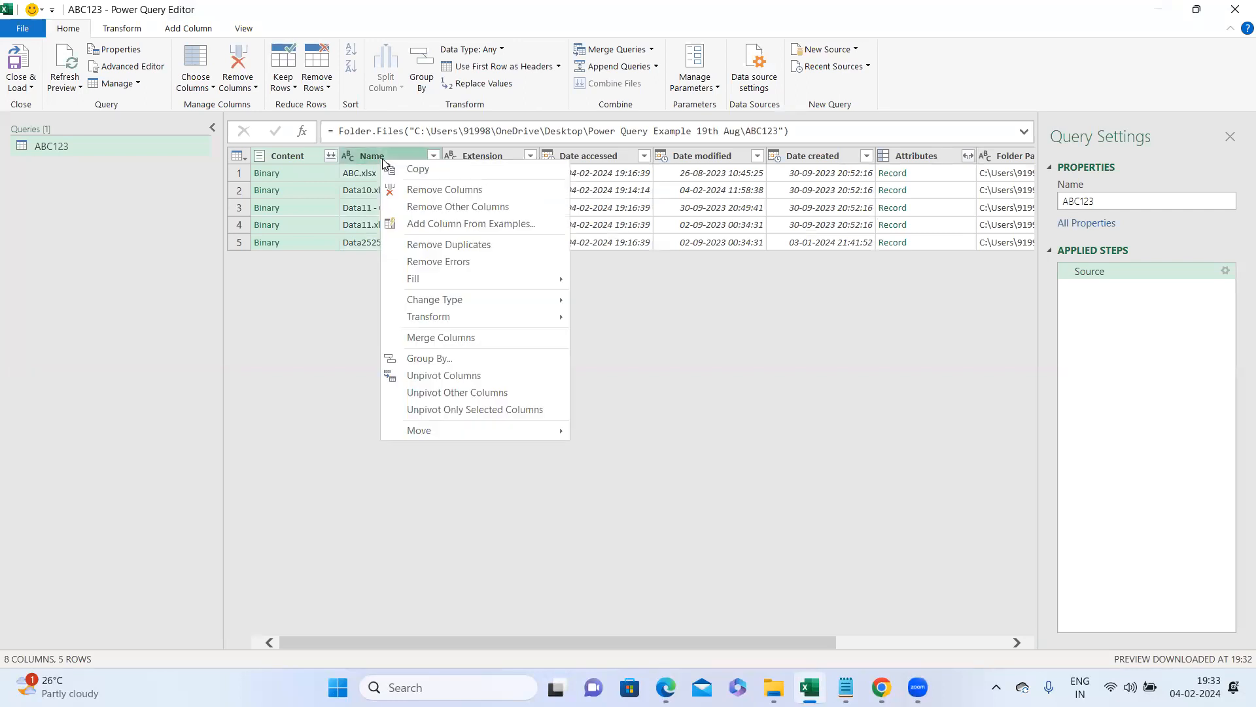
pyautogui.click(455, 207)
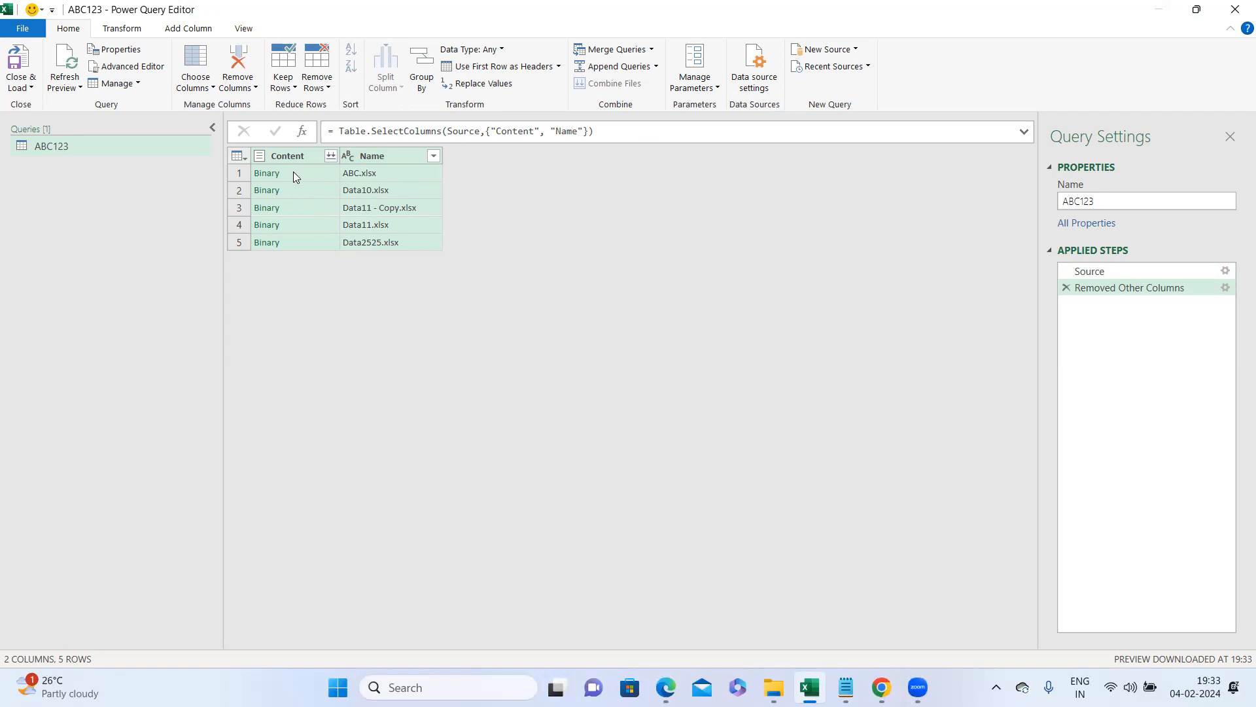
# Add a custom column named Custom with the formula Excel.Workbook([Content],true)
pyautogui.click(188, 28)
pyautogui.click(64, 90)
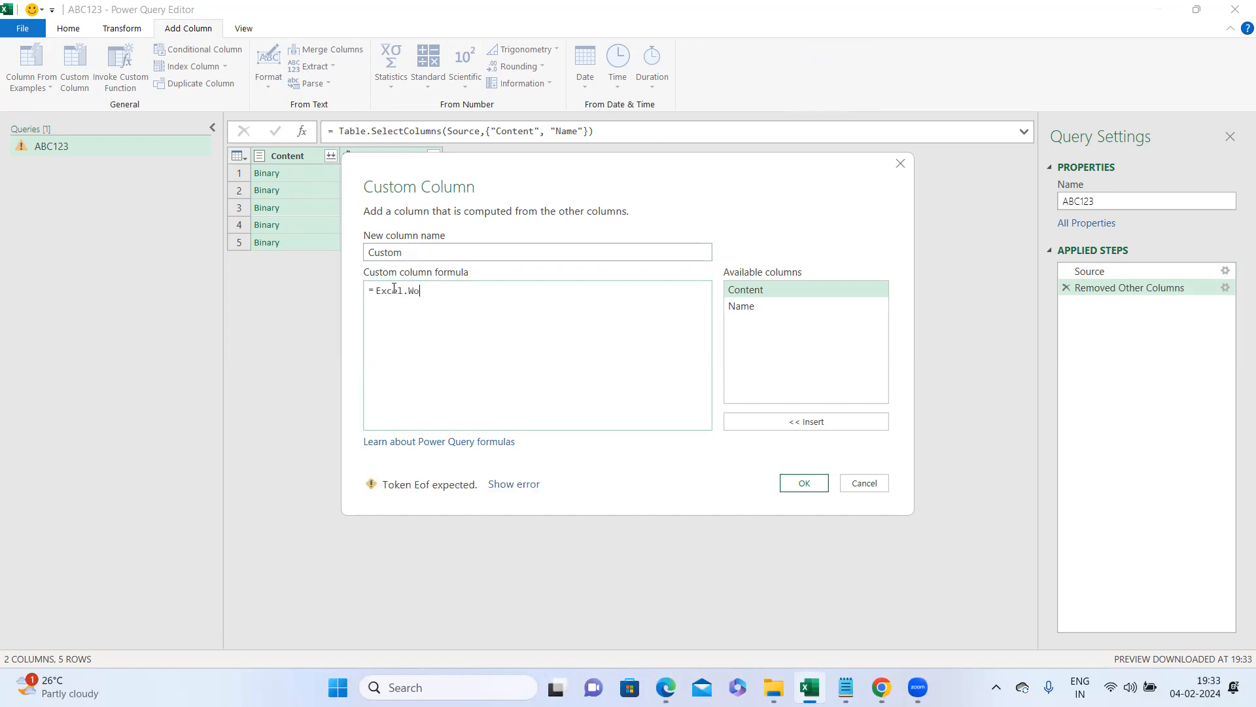
pyautogui.write('book(')
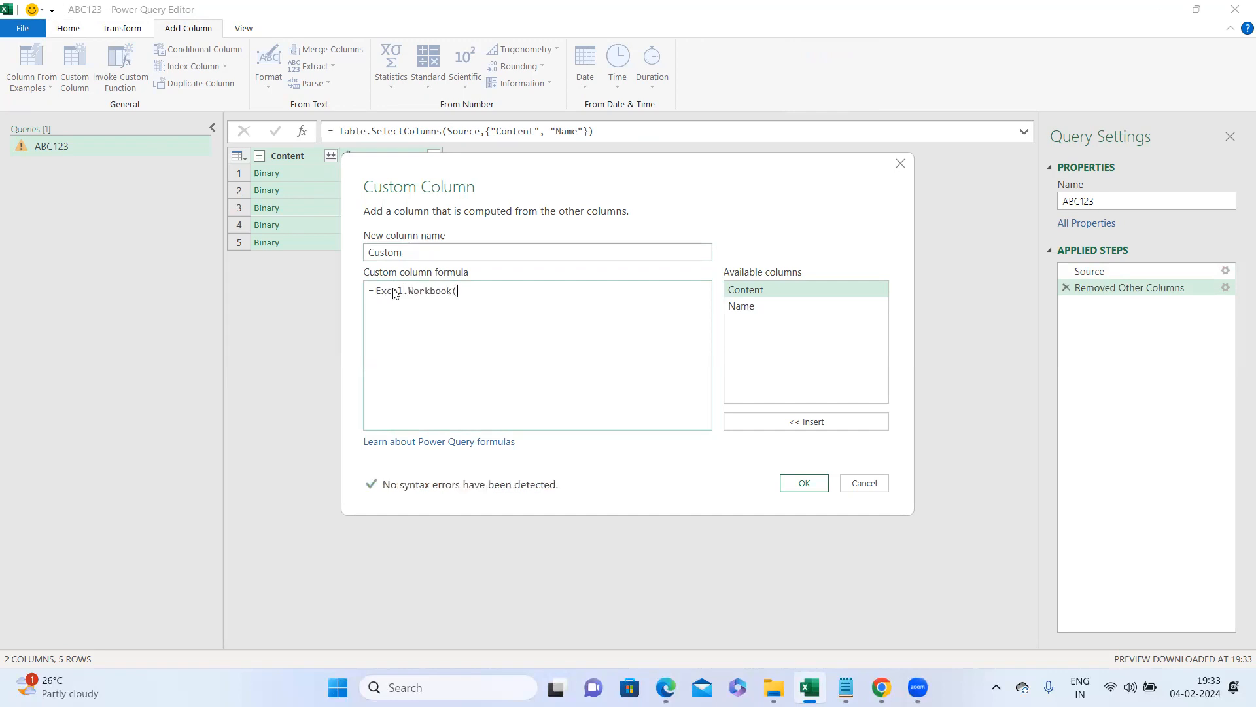
pyautogui.doubleClick(768, 289)
pyautogui.write(',Tr')
pyautogui.press('BackSpace')
pyautogui.press('BackSpace')
pyautogui.click(803, 485)
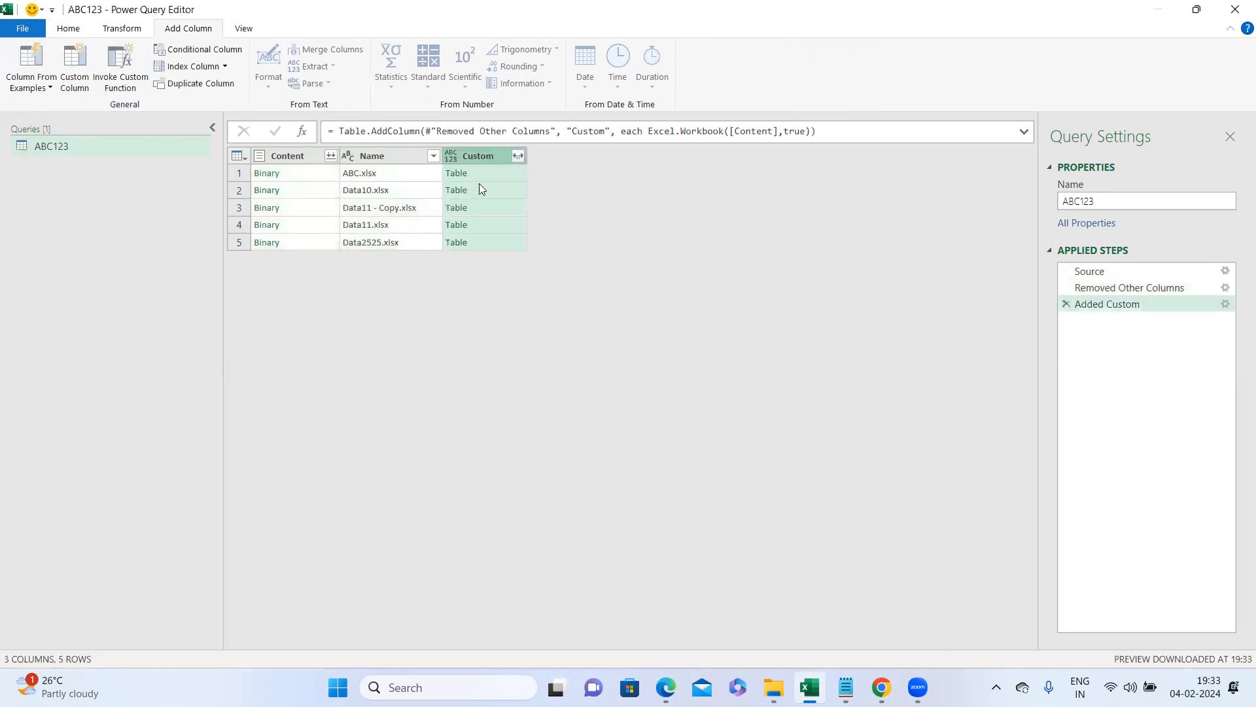
# Preview each file's nested table in the Custom column and keep only the Name and Custom columns
pyautogui.click(485, 174)
pyautogui.click(485, 189)
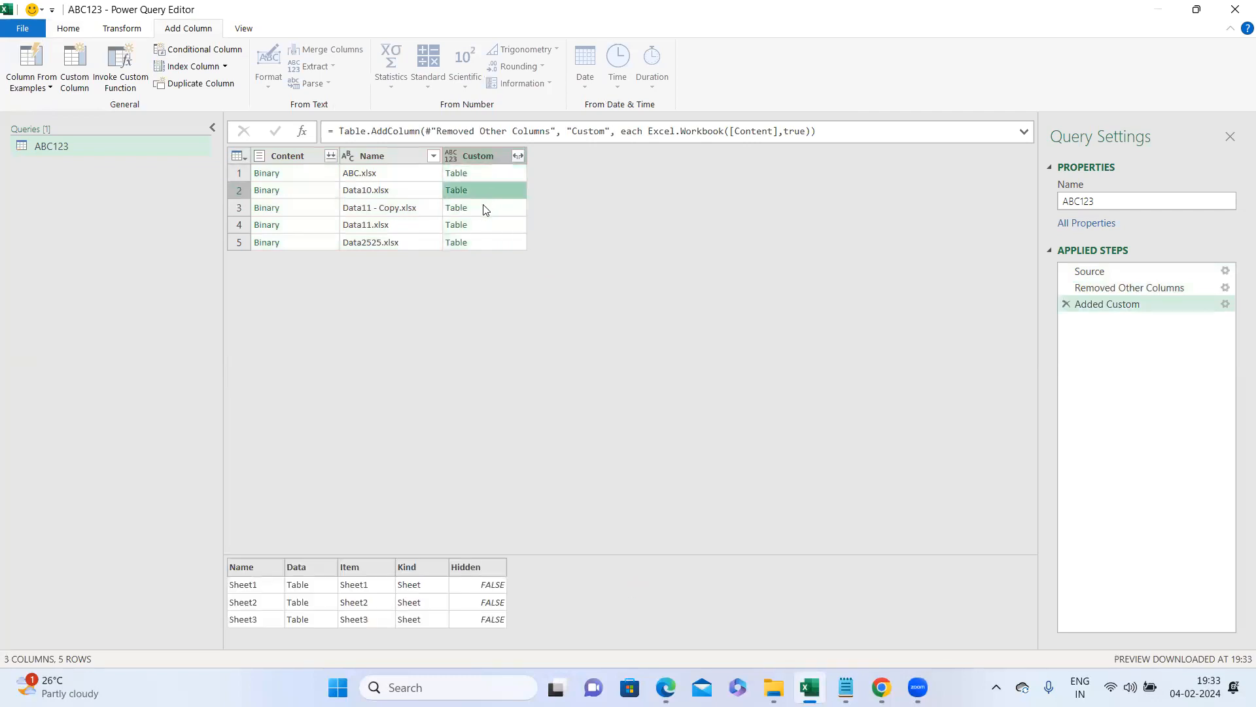
pyautogui.click(484, 207)
pyautogui.click(484, 224)
pyautogui.click(484, 242)
pyautogui.click(386, 158)
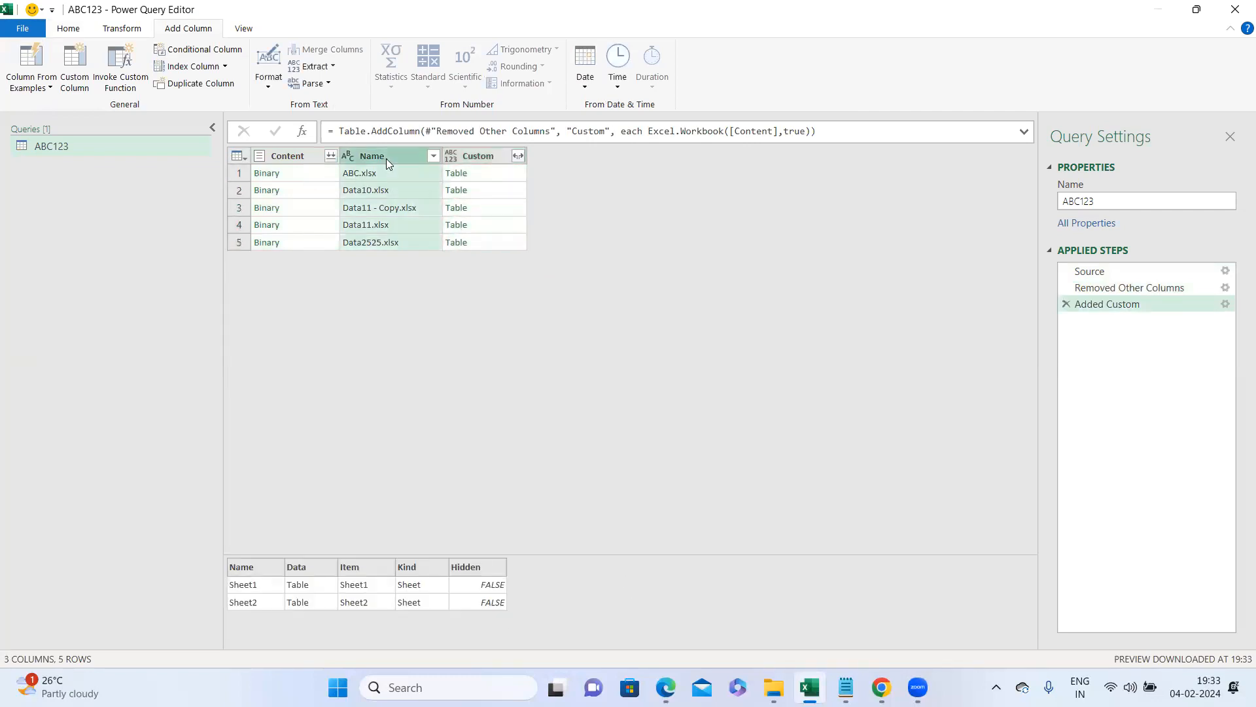
pyautogui.keyDown('ctrl'); pyautogui.click(486, 157); pyautogui.keyUp('ctrl')
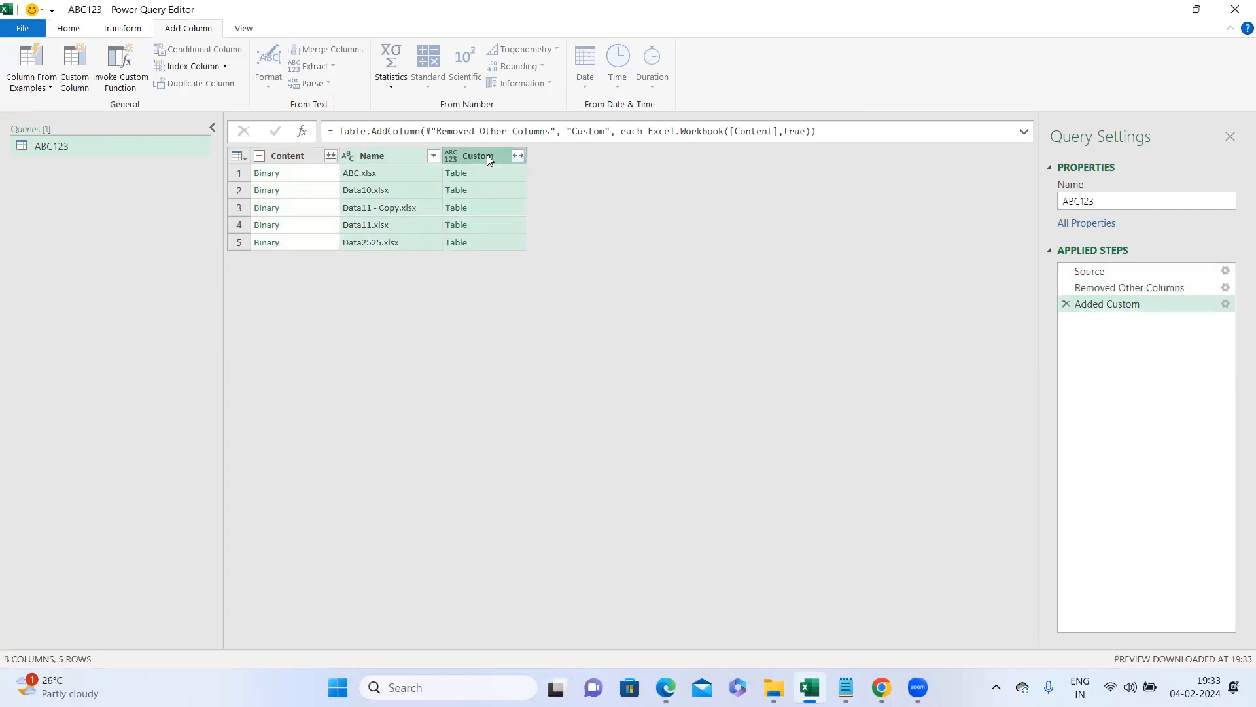
pyautogui.rightClick(487, 156)
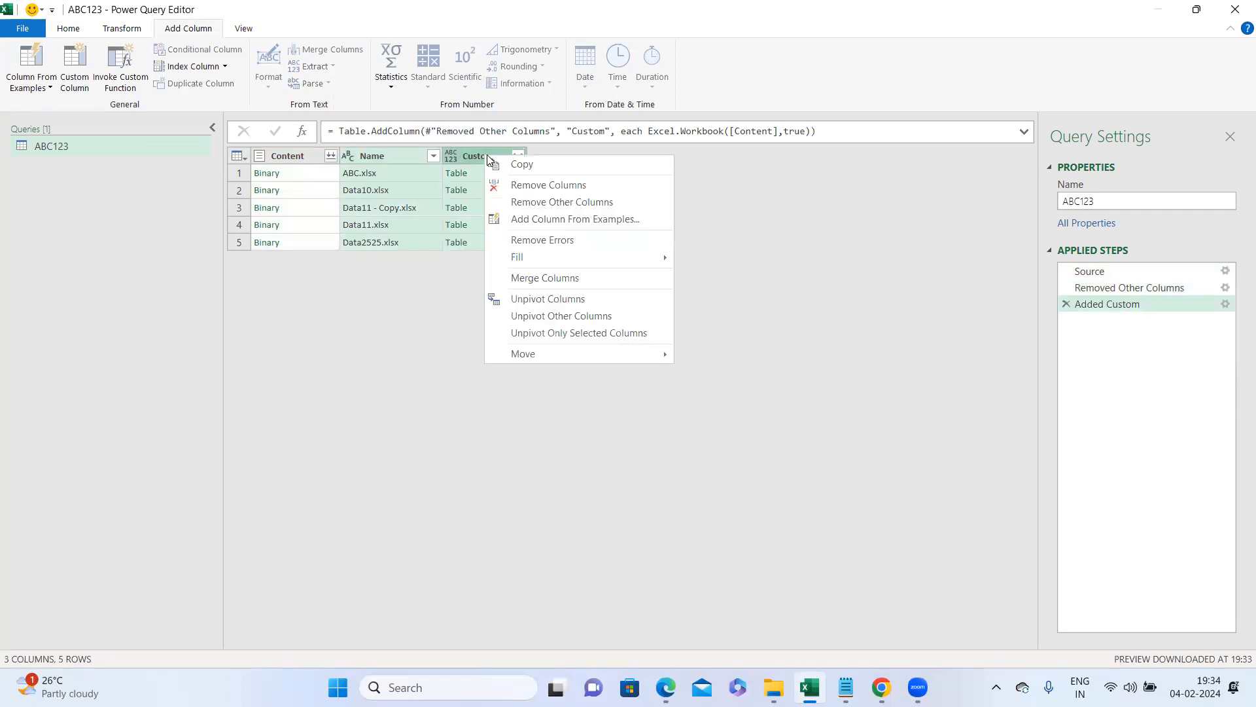
pyautogui.click(545, 203)
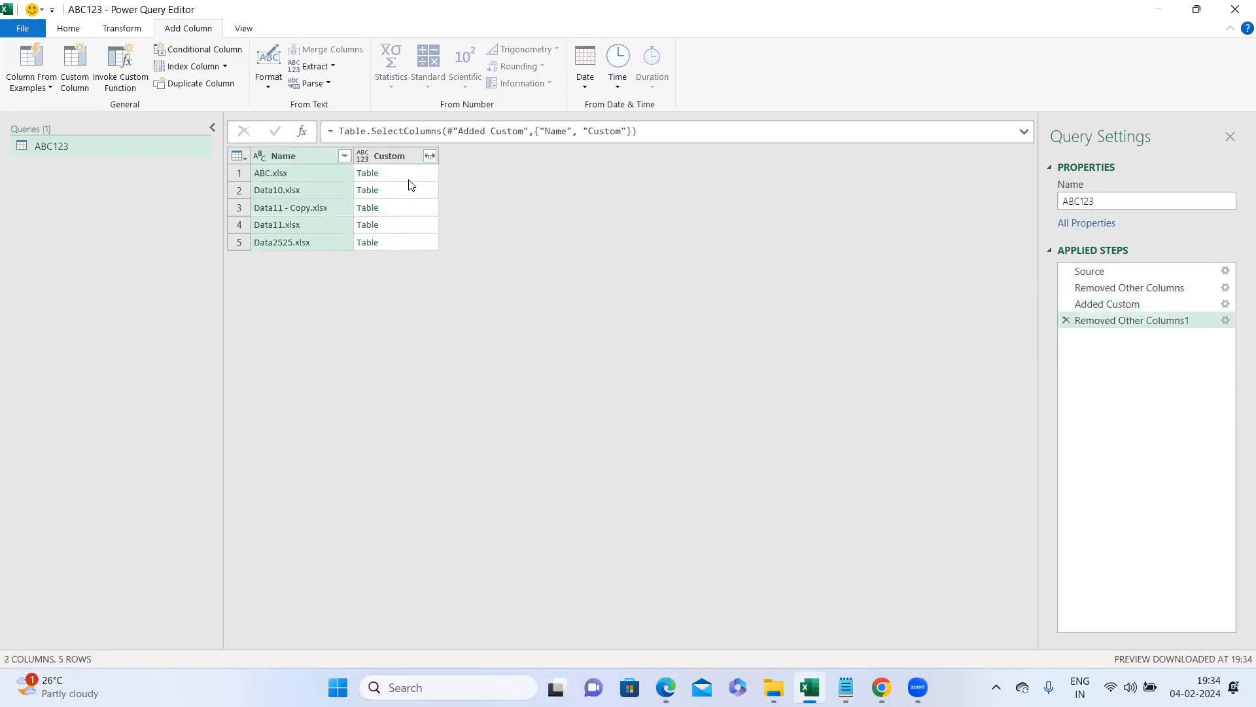
# Expand the Custom column into Name, Data, Item, Kind and Hidden without the original column name as prefix
pyautogui.click(404, 175)
pyautogui.click(399, 195)
pyautogui.click(389, 208)
pyautogui.click(386, 228)
pyautogui.click(386, 242)
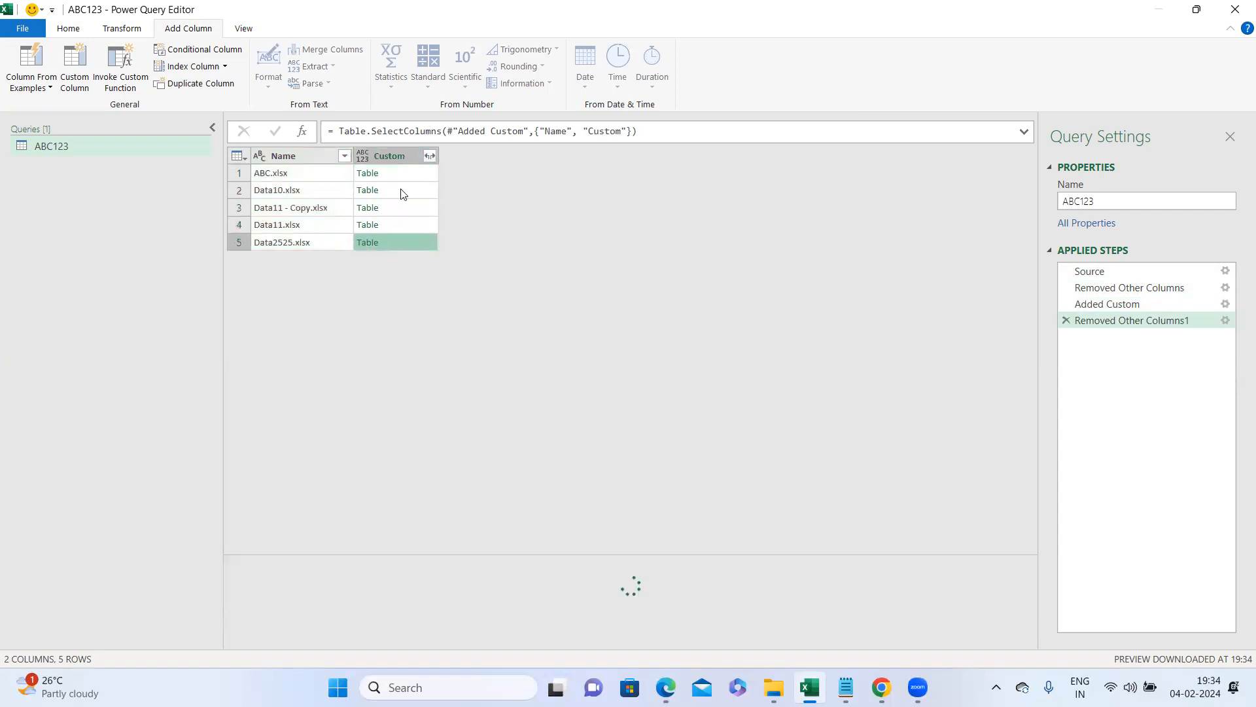
pyautogui.click(429, 157)
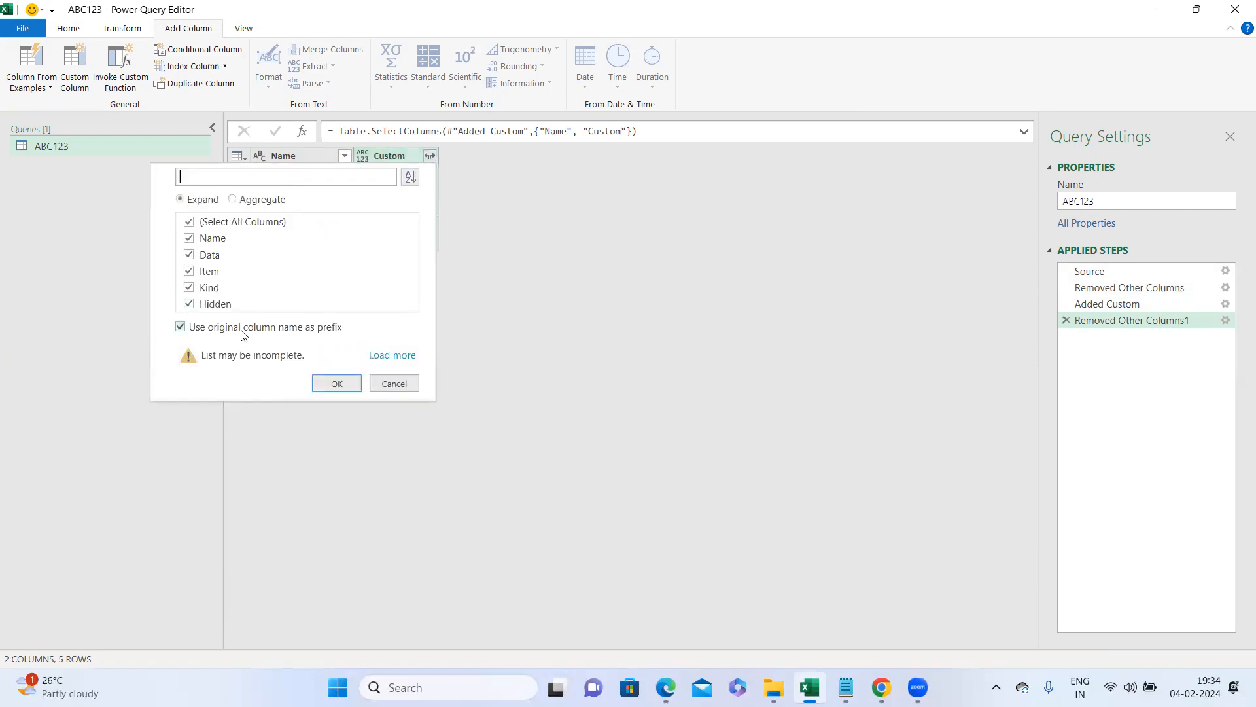
pyautogui.click(225, 329)
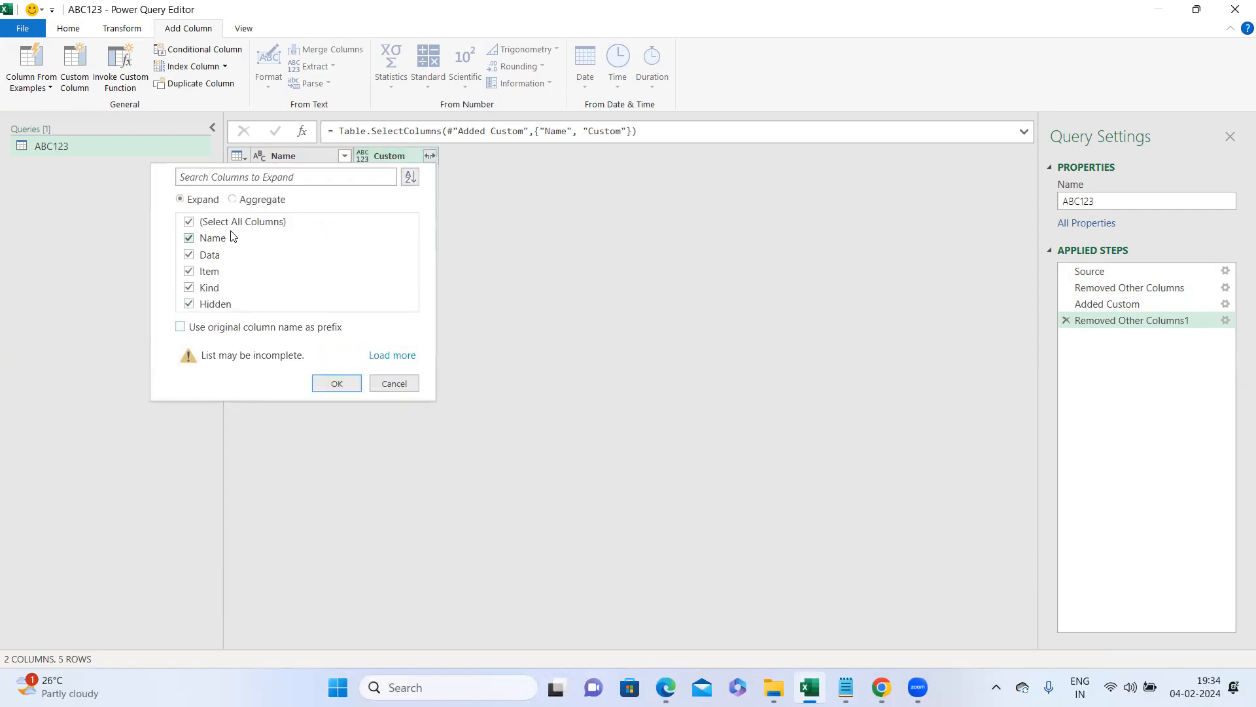
pyautogui.click(336, 383)
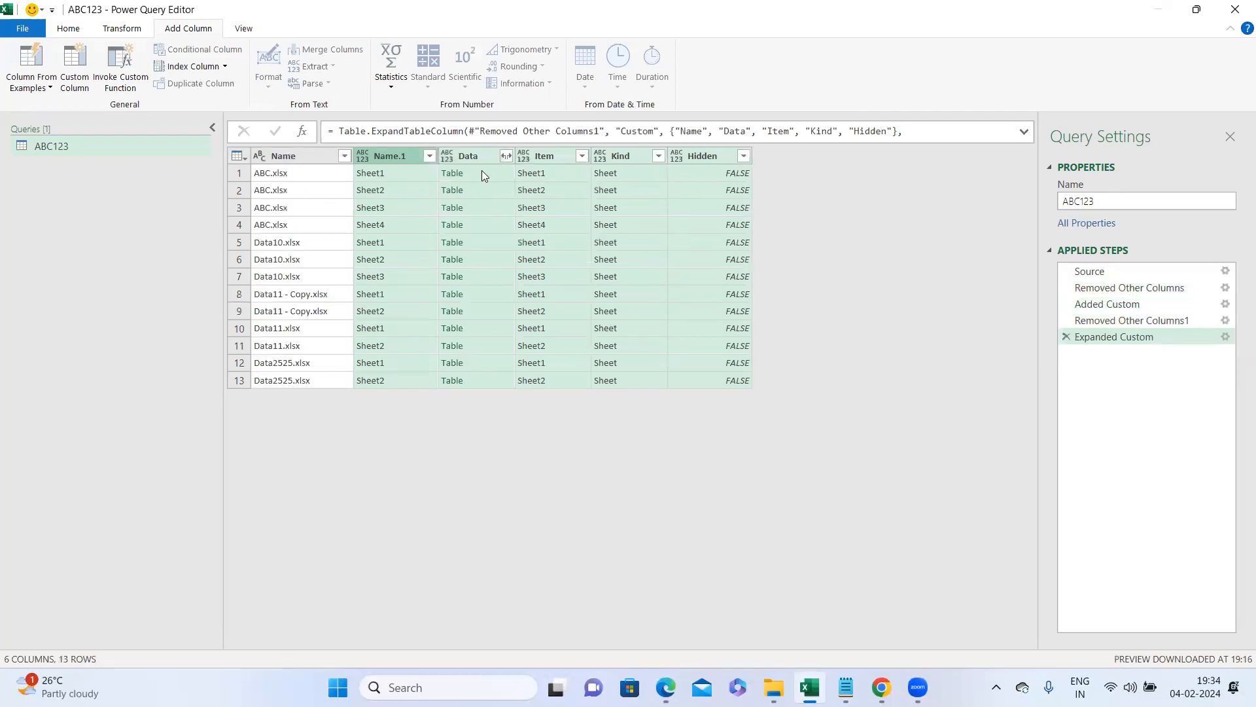
# Filter the Kind column to keep only rows containing Sheet
pyautogui.click(482, 170)
pyautogui.click(468, 193)
pyautogui.click(468, 204)
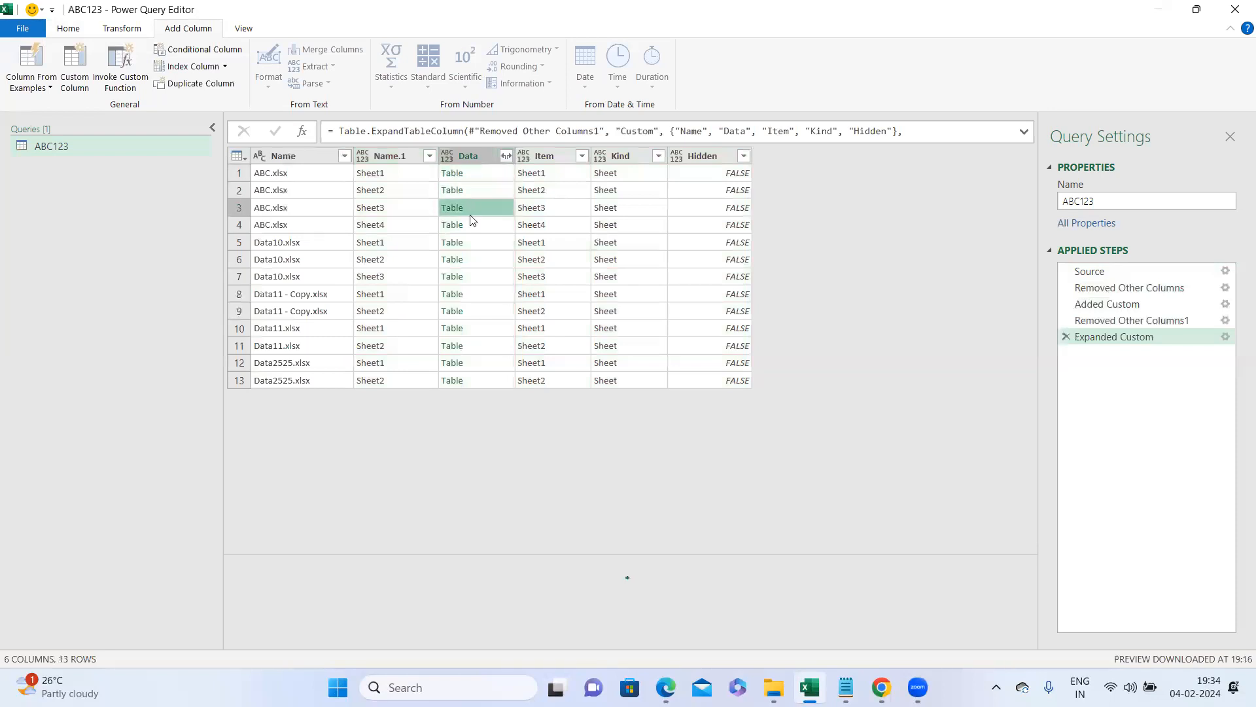
pyautogui.click(464, 153)
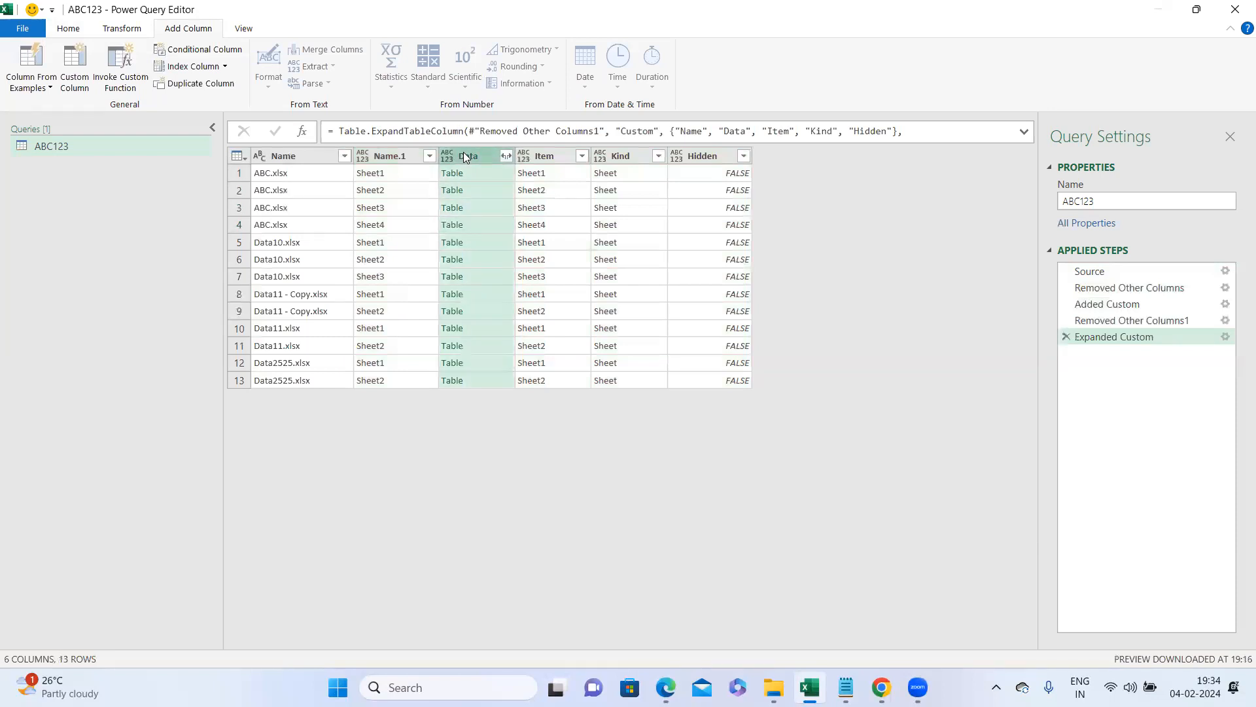
pyautogui.click(659, 156)
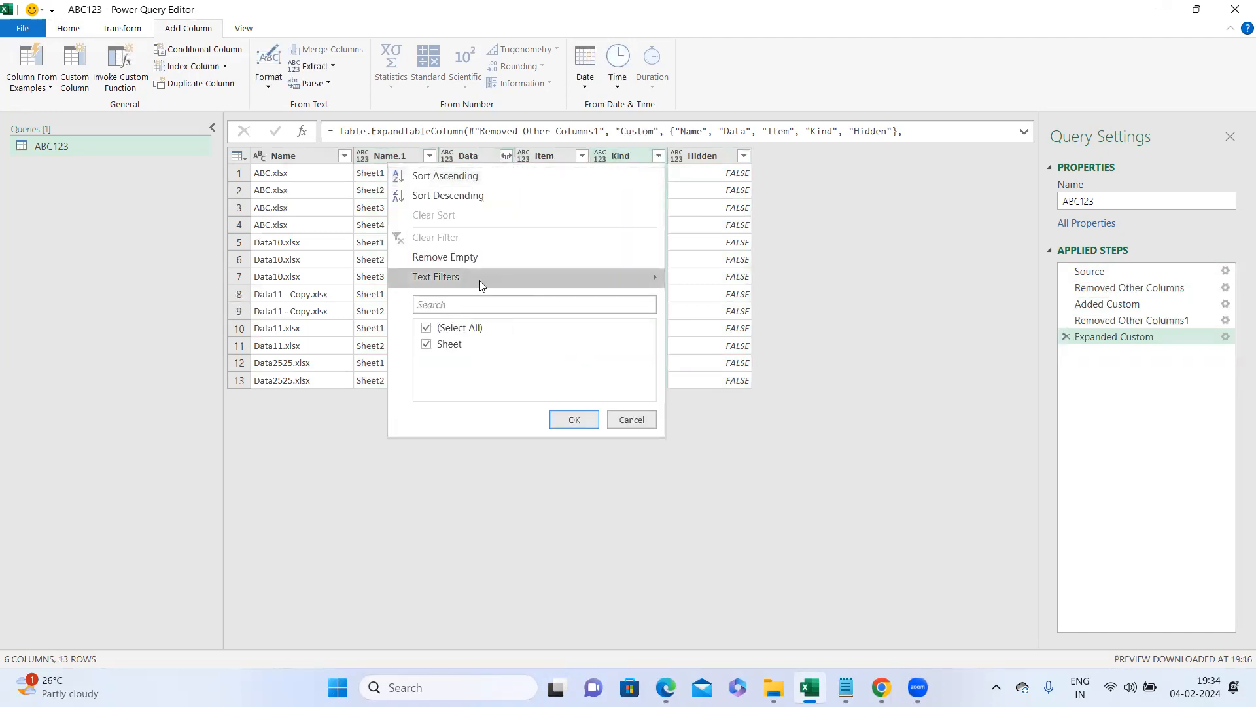
pyautogui.moveTo(478, 278)
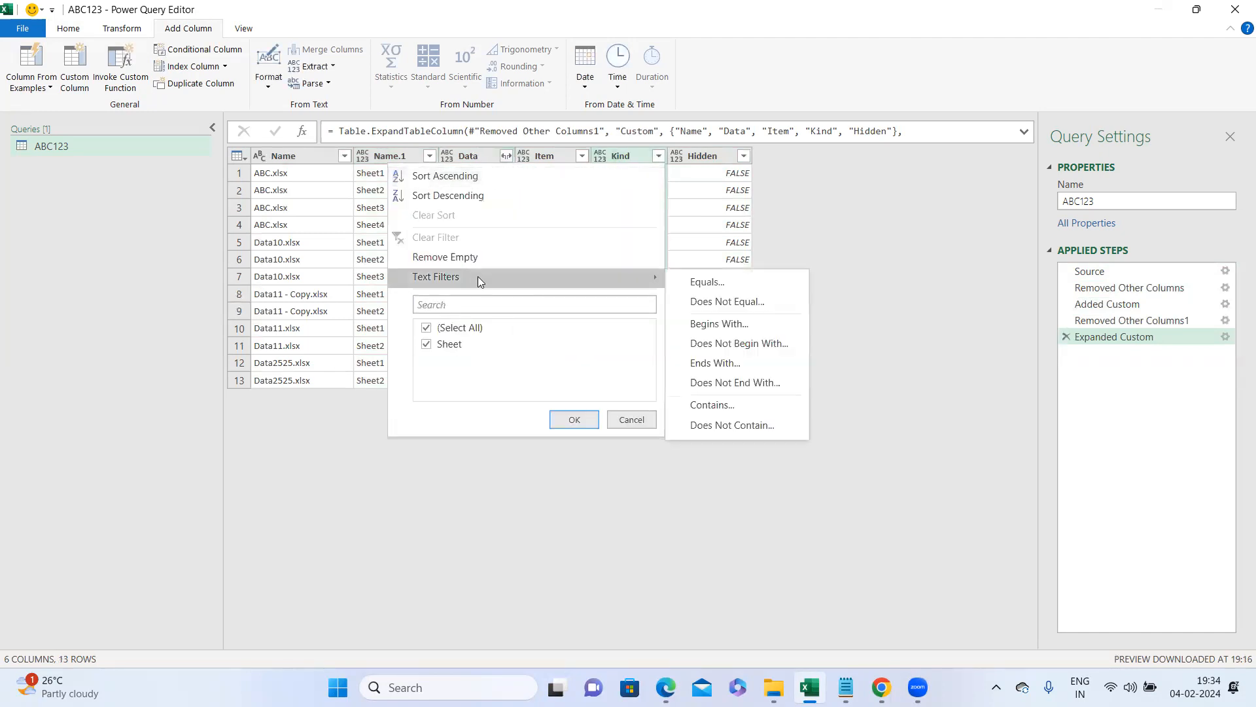
pyautogui.click(712, 405)
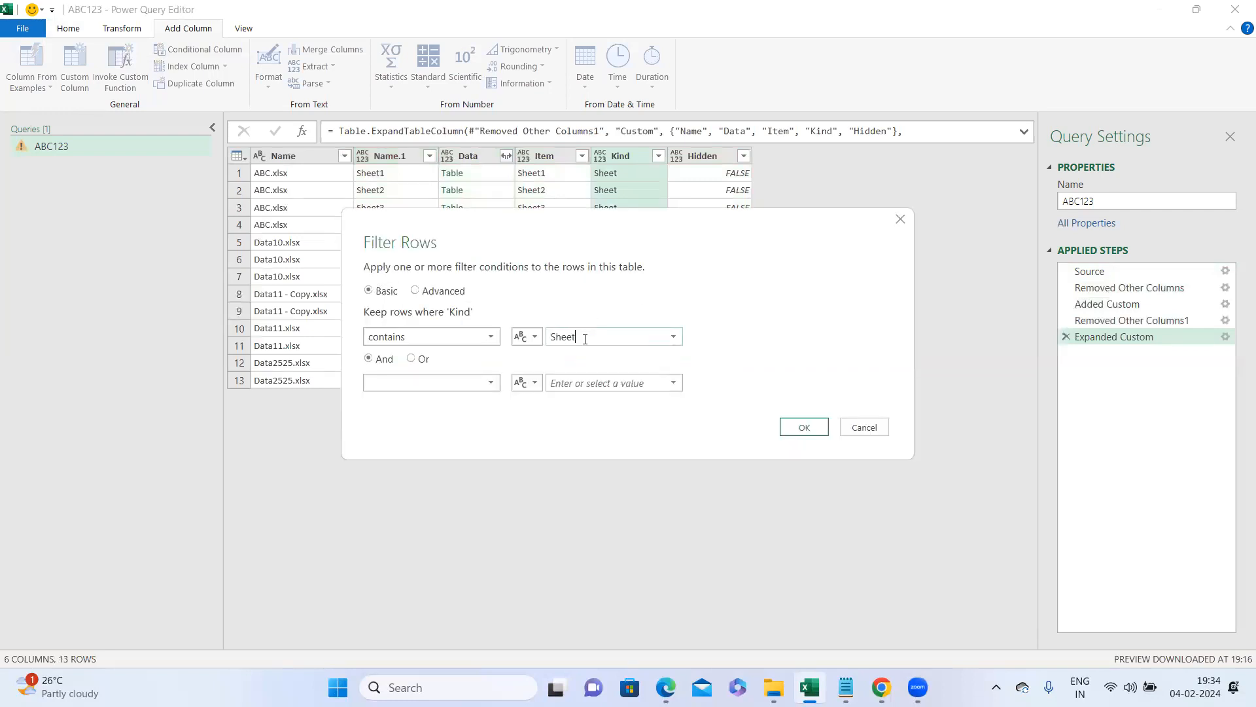
pyautogui.click(807, 429)
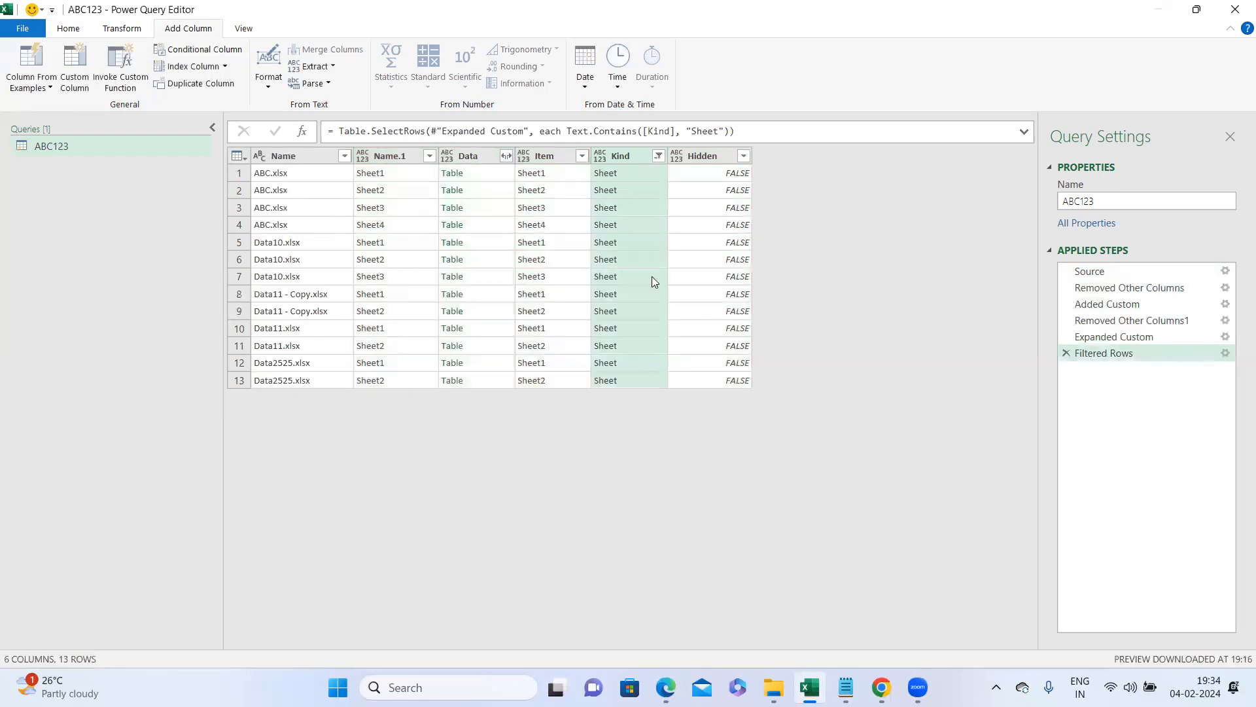
# Keep only the Data and Name columns of the filtered query and remove all others
pyautogui.click(471, 156)
pyautogui.keyDown('ctrl'); pyautogui.click(291, 157); pyautogui.keyUp('ctrl')
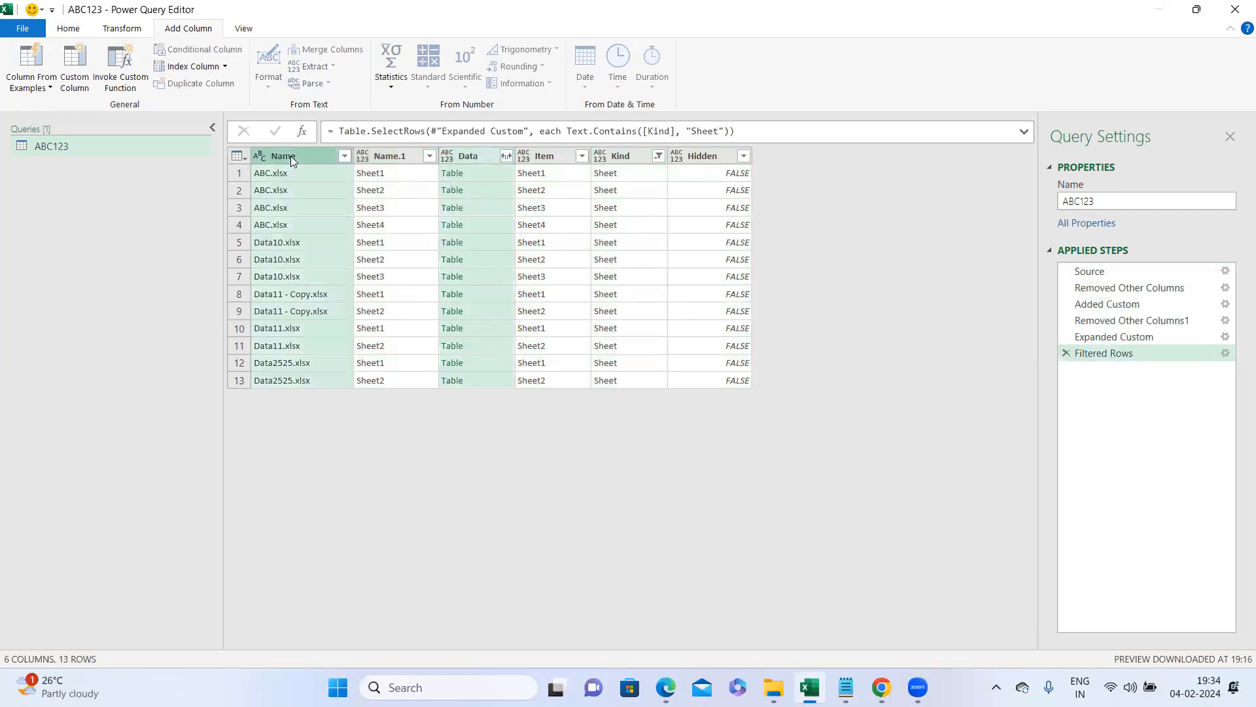
pyautogui.rightClick(292, 161)
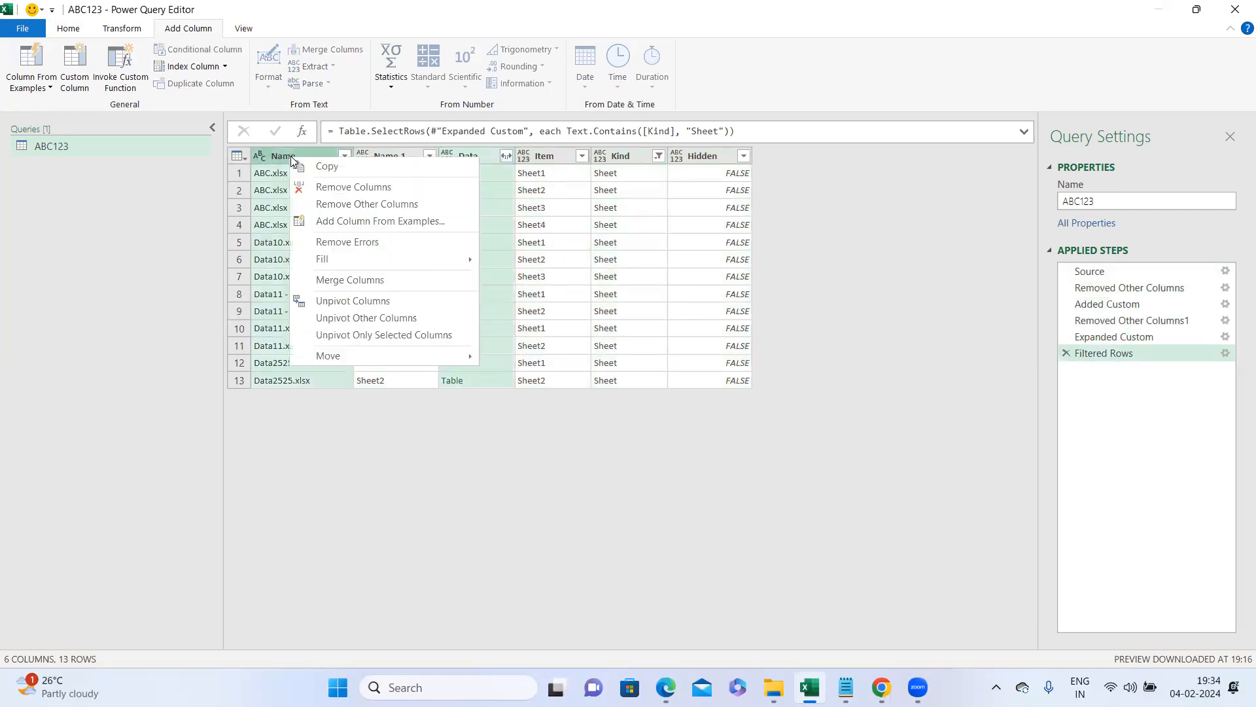
pyautogui.click(359, 204)
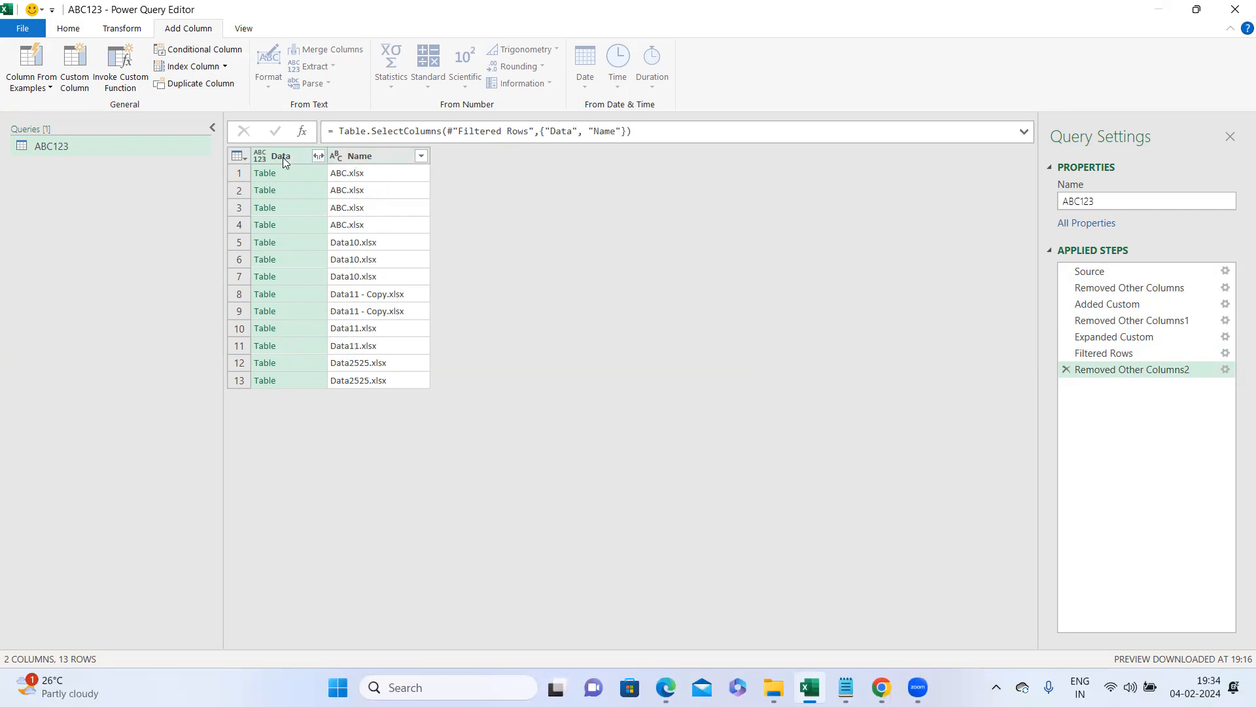
# Remove the Name column and preview several of the nested tables in the Data column
pyautogui.click(374, 156)
pyautogui.rightClick(374, 155)
pyautogui.click(418, 187)
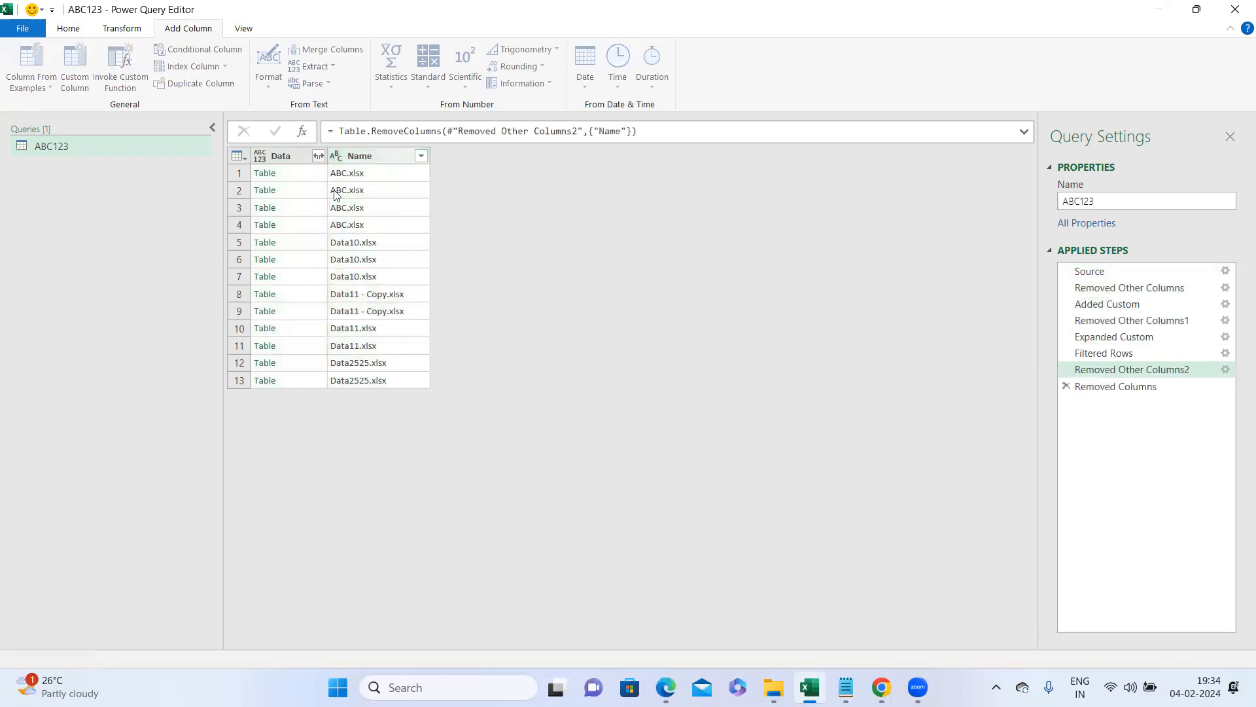
pyautogui.click(300, 174)
pyautogui.click(298, 193)
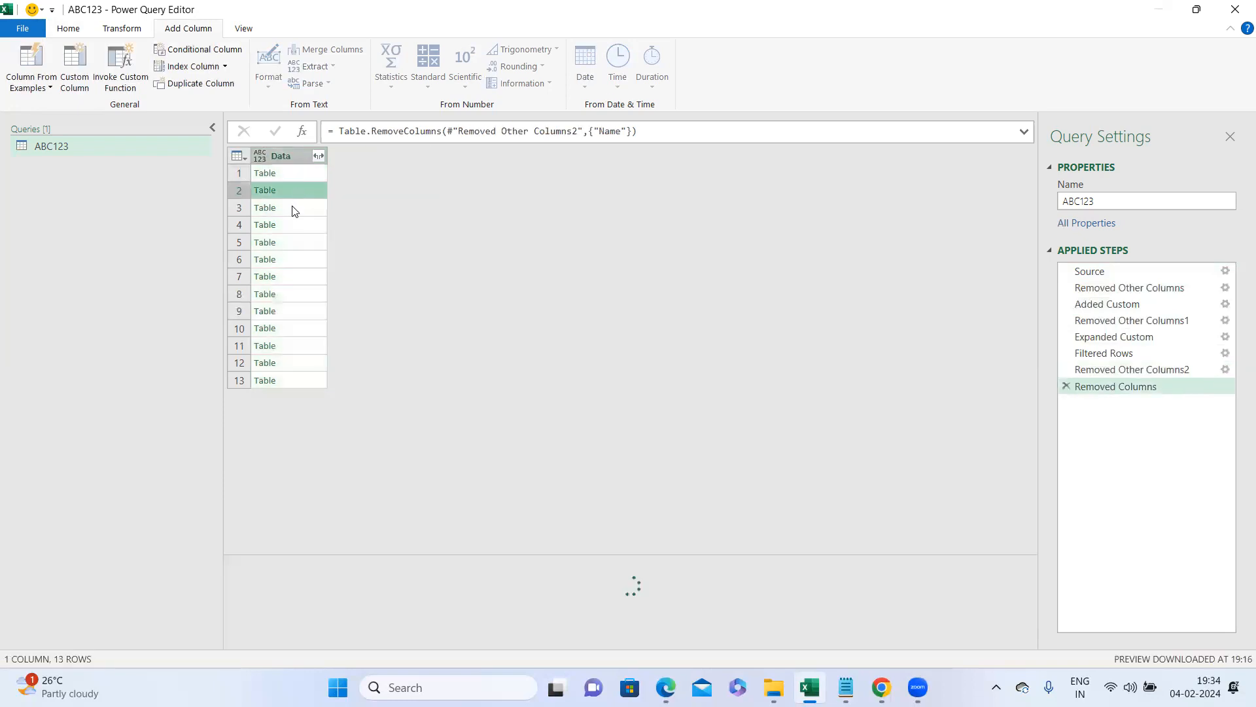
pyautogui.click(286, 208)
pyautogui.click(285, 228)
pyautogui.click(286, 242)
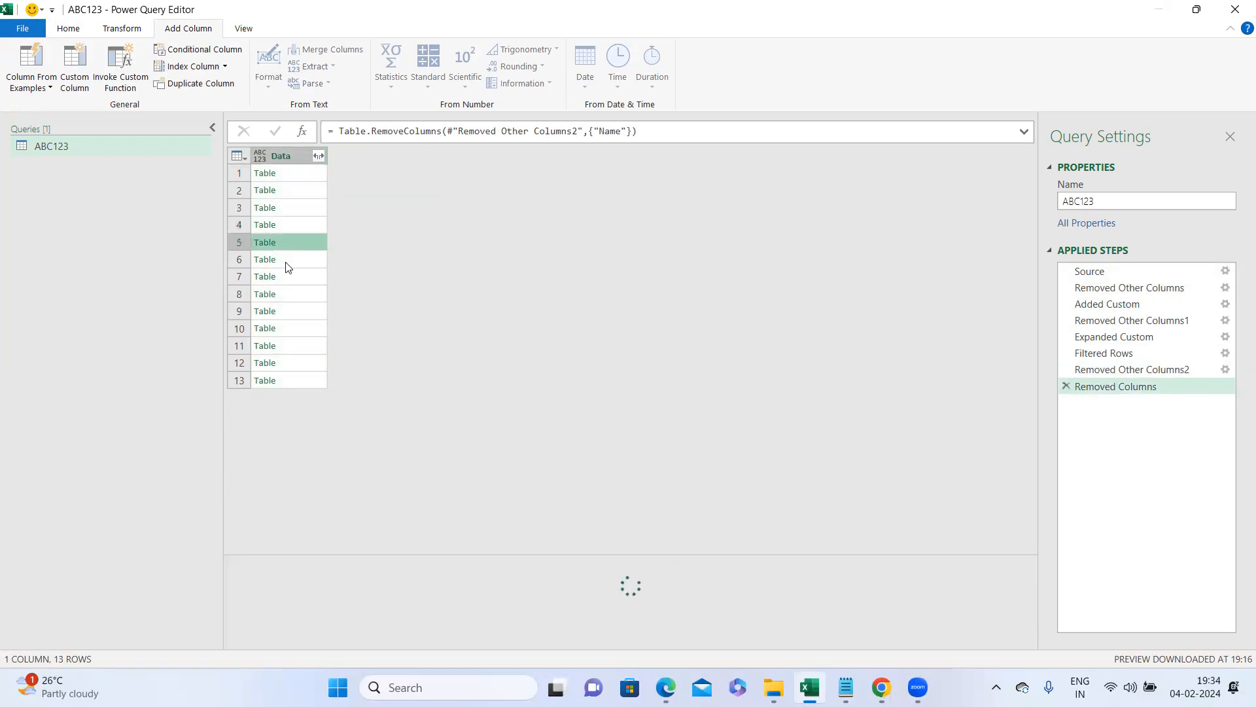
pyautogui.click(288, 293)
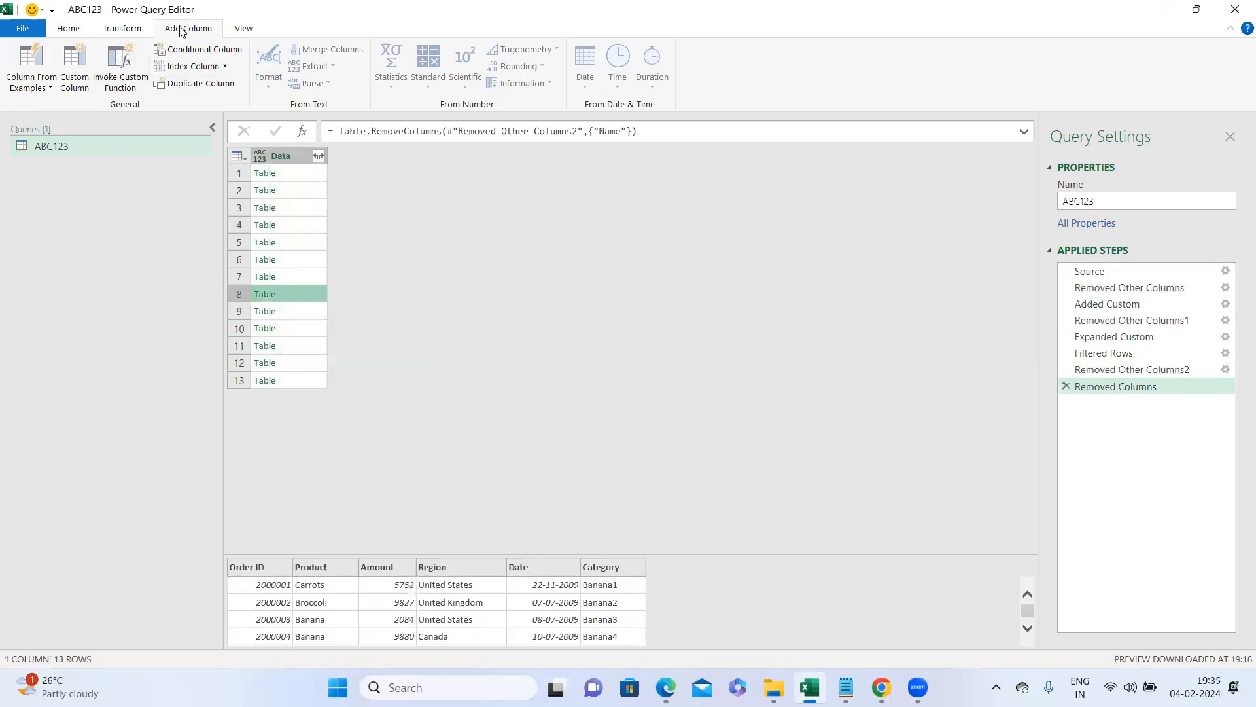
# Add a custom column named Cols with the formula Table.ColumnNames([Data])
pyautogui.click(75, 69)
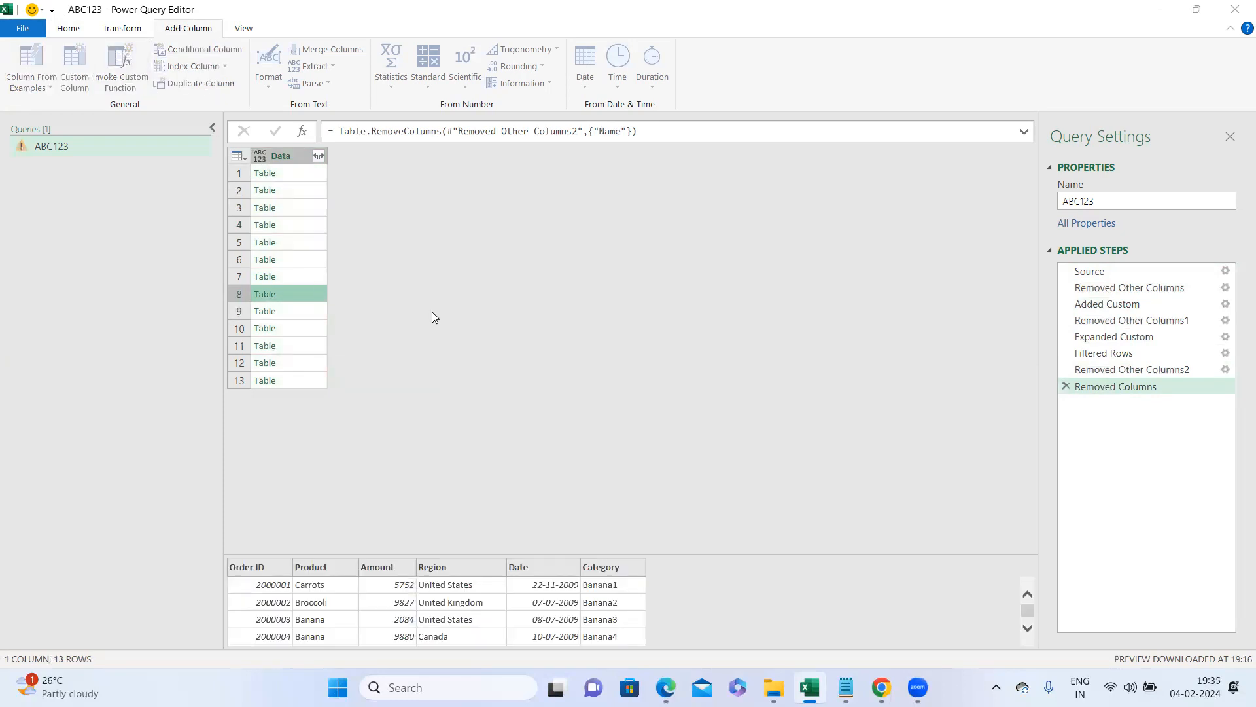
pyautogui.moveTo(408, 253); pyautogui.dragTo(348, 252)
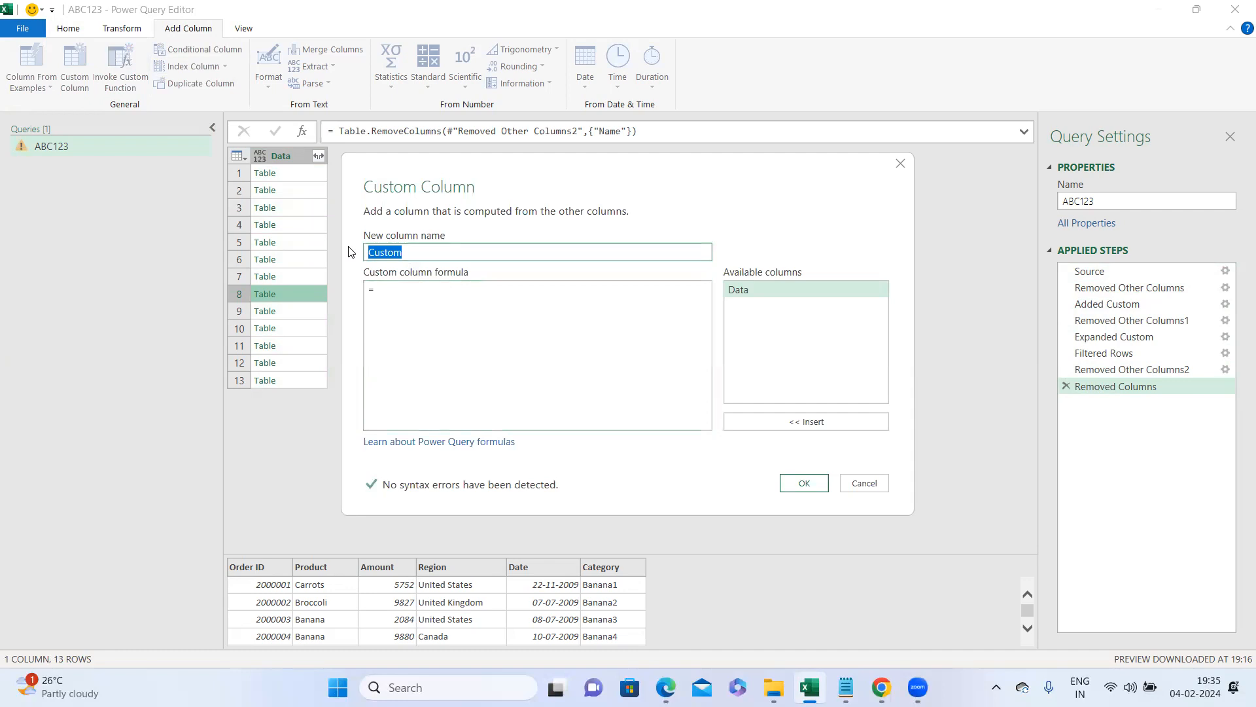
pyautogui.write('Cols')
pyautogui.click(408, 295)
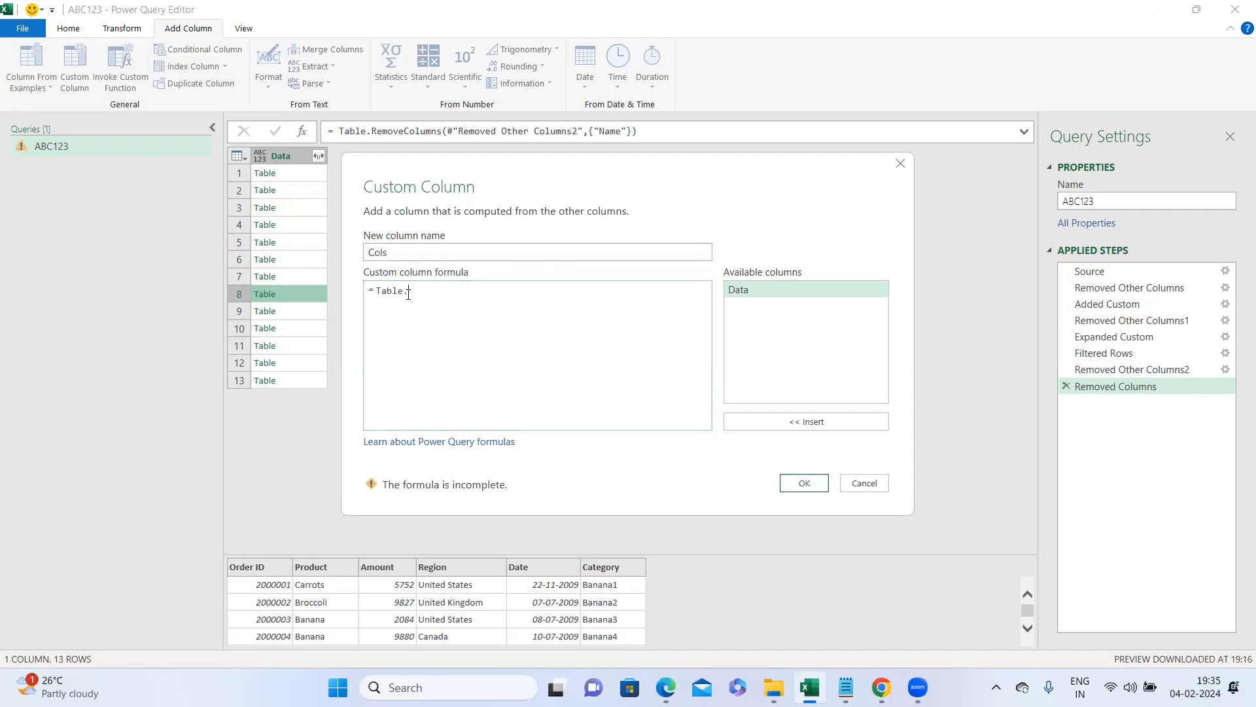
pyautogui.write('Table.ColumnNames(')
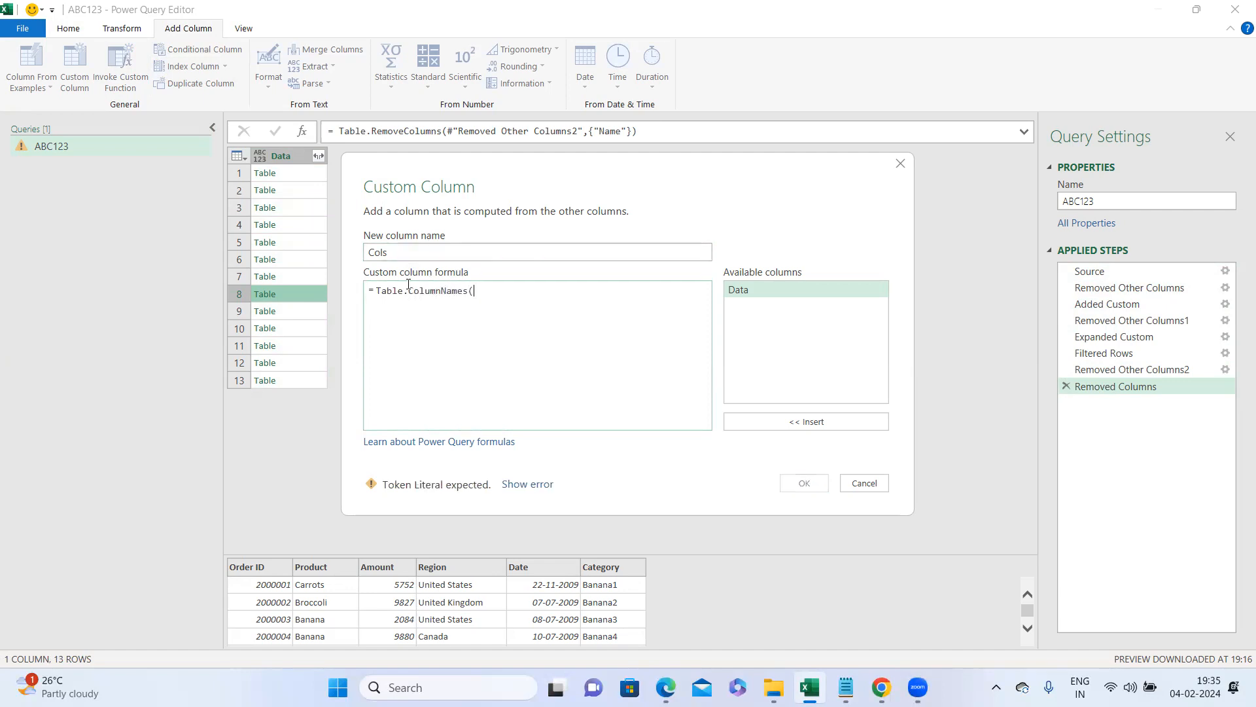
pyautogui.doubleClick(745, 290)
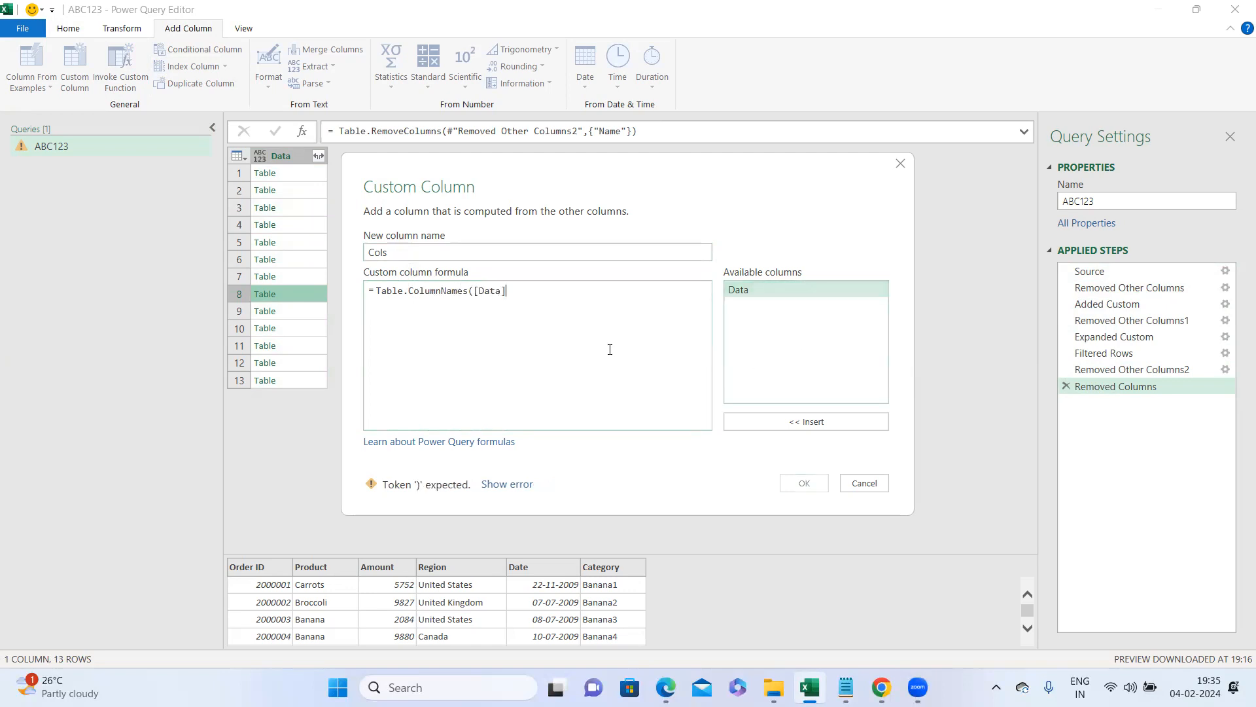
pyautogui.write(')')
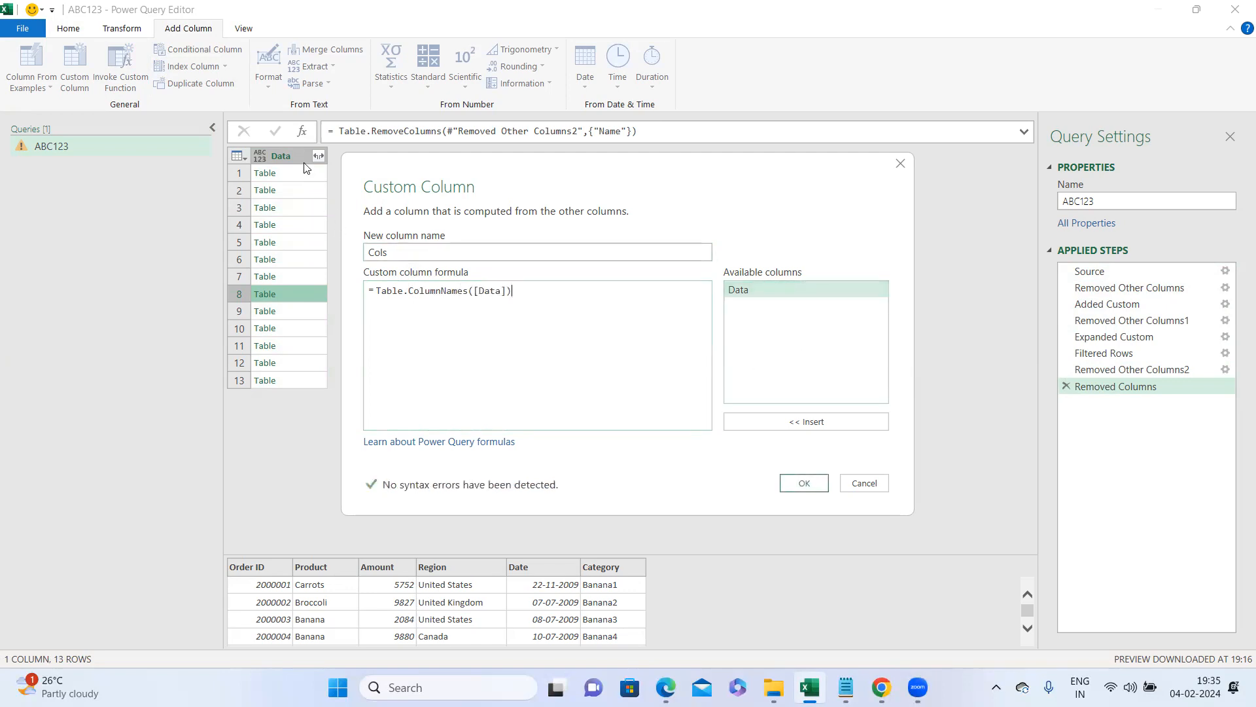
pyautogui.click(802, 482)
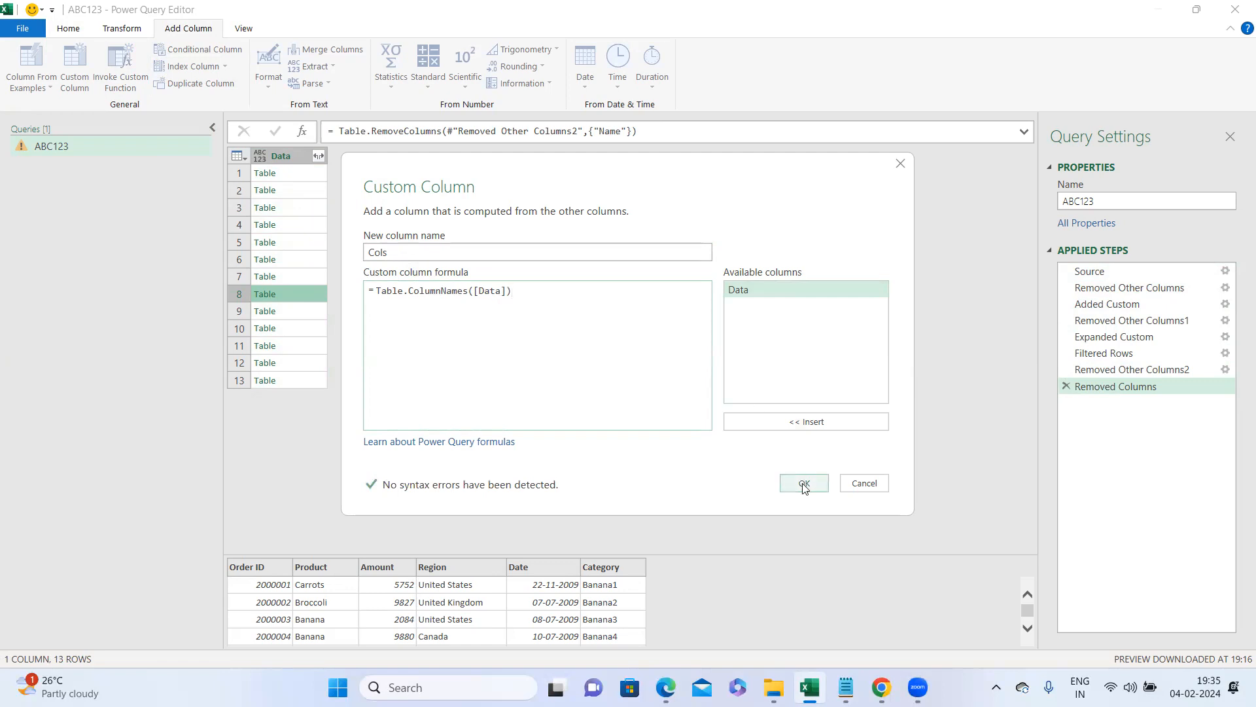
# Keep only the Cols column and expand its lists to new rows
pyautogui.click(373, 175)
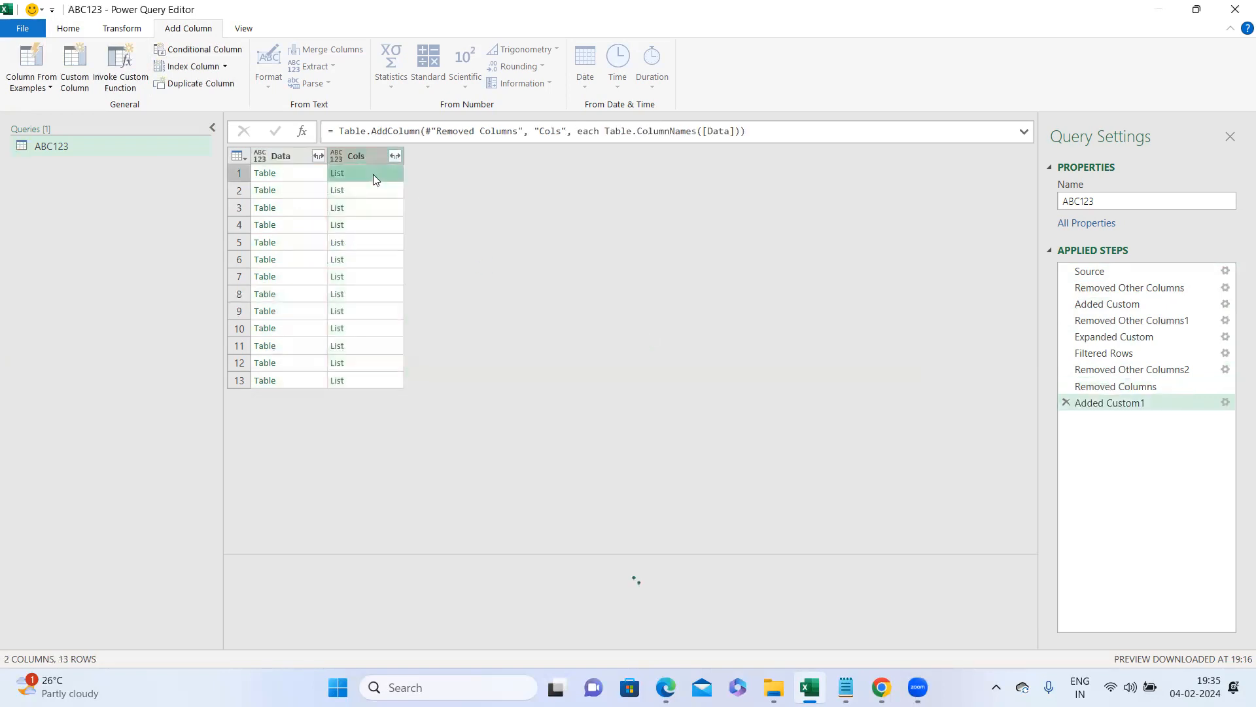
pyautogui.click(361, 193)
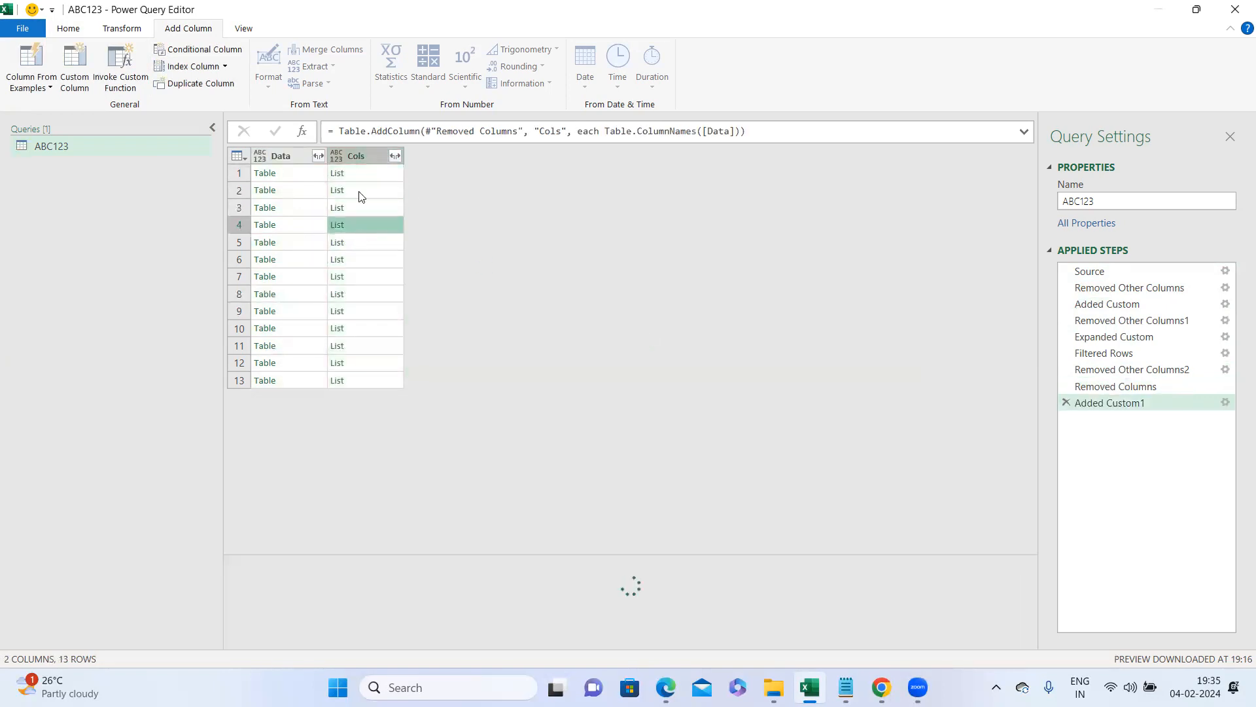
pyautogui.click(354, 161)
pyautogui.rightClick(354, 161)
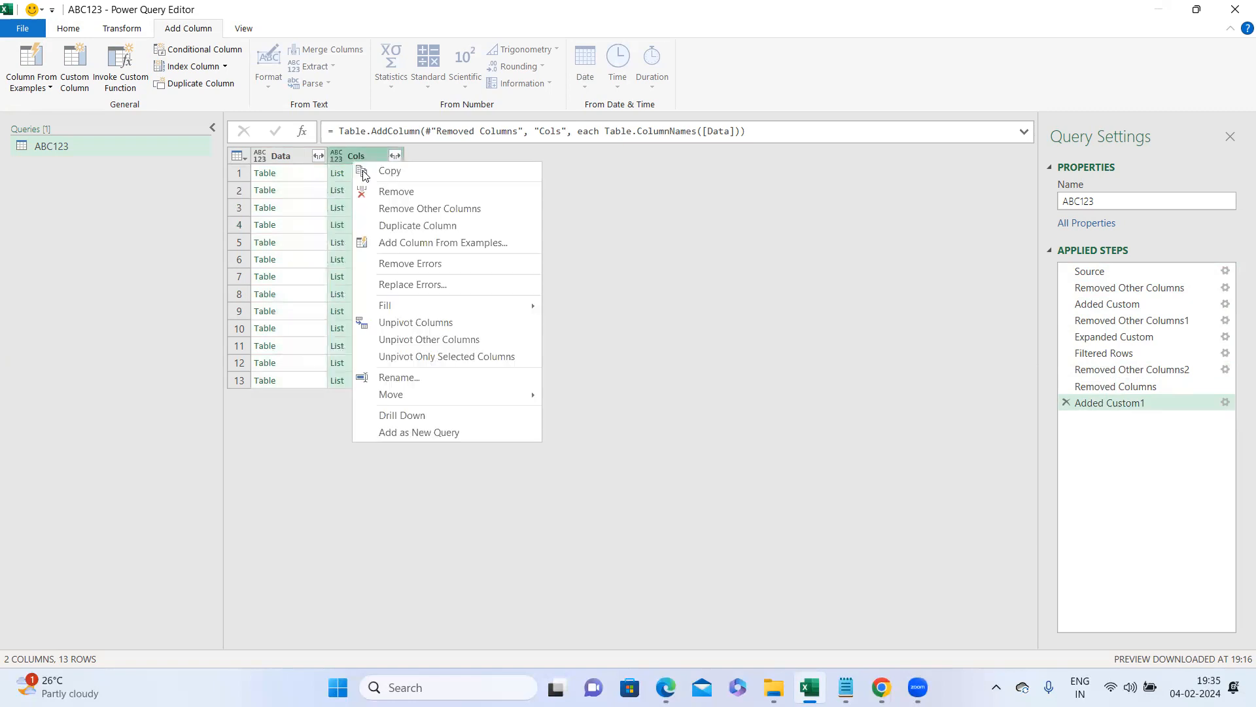
pyautogui.click(402, 209)
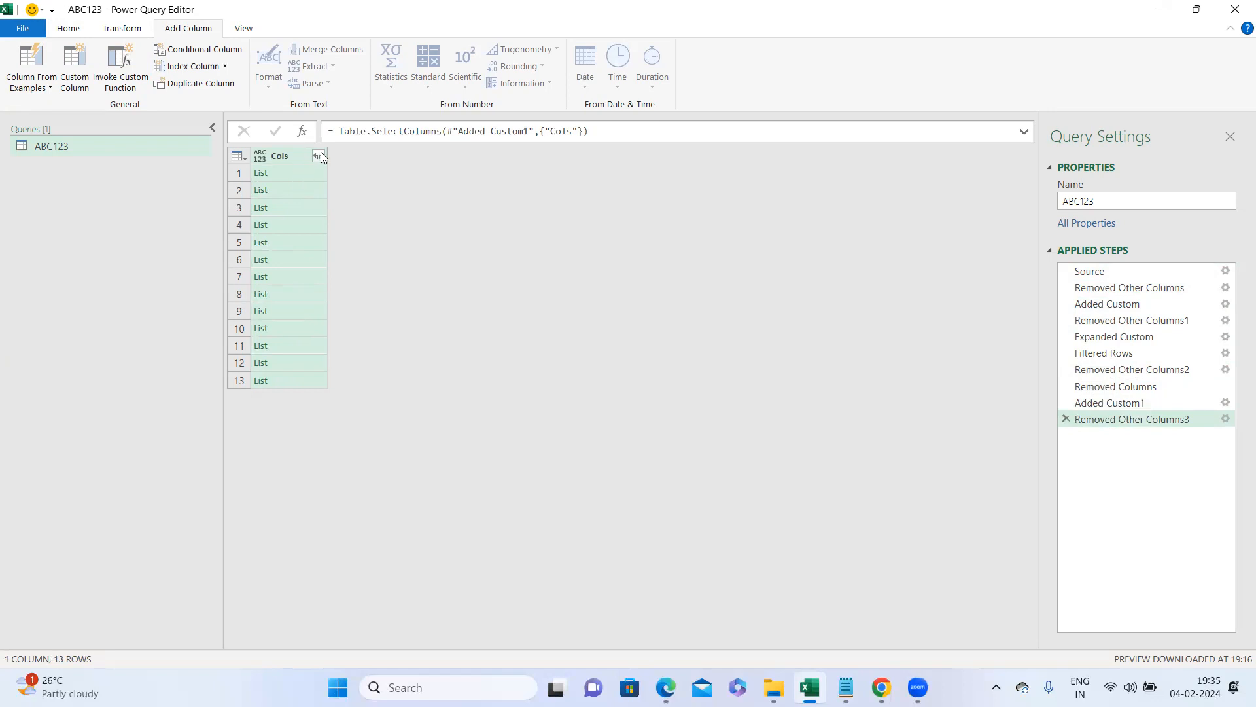
pyautogui.click(318, 156)
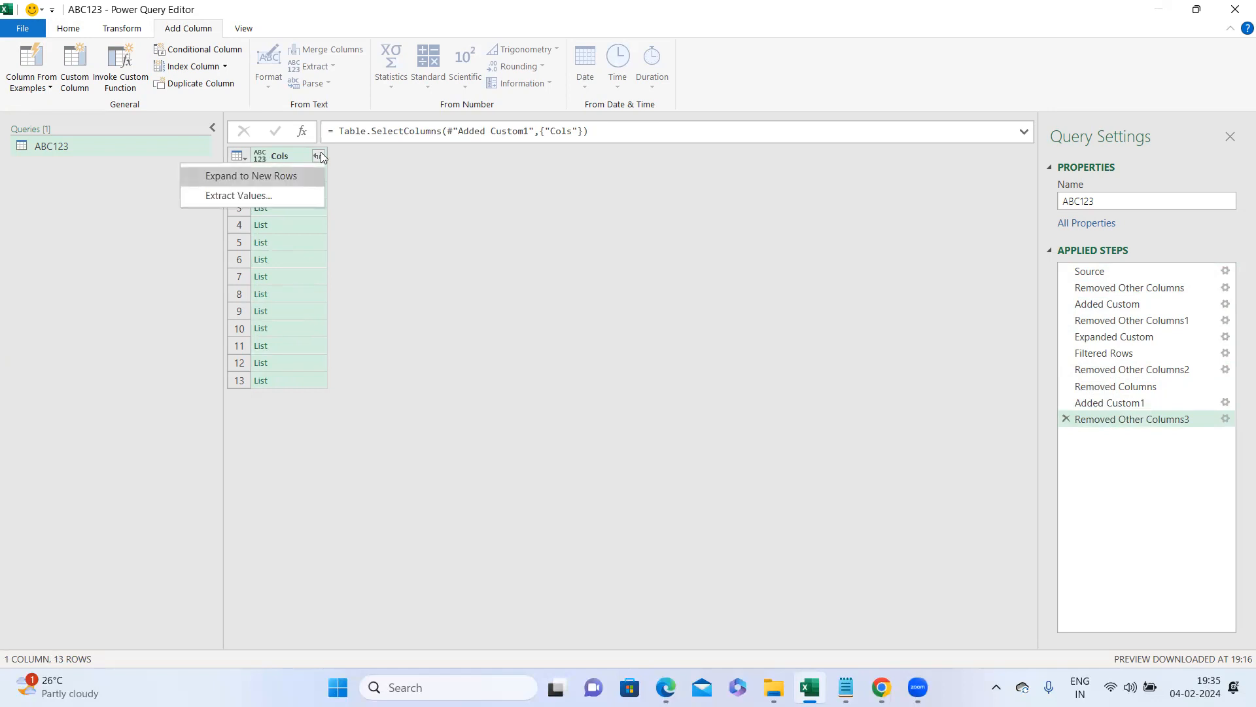
pyautogui.click(298, 176)
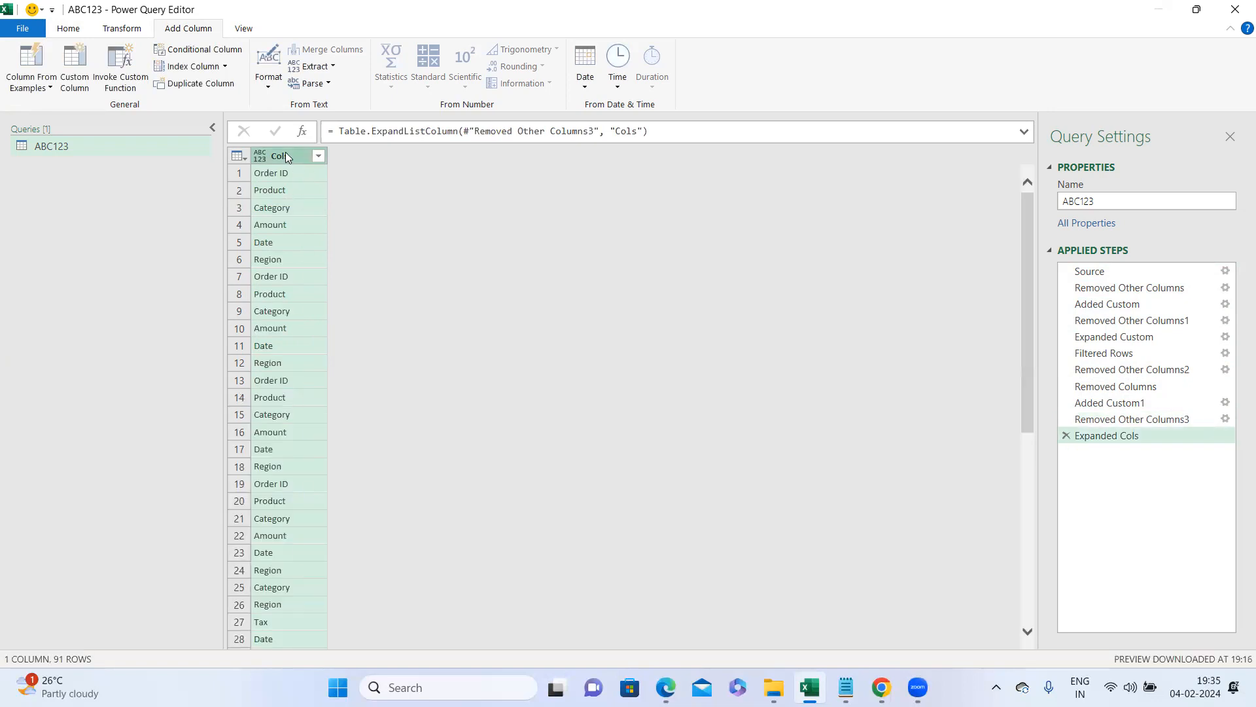
# Trim the text in the Cols column and remove its duplicate values
pyautogui.rightClick(280, 153)
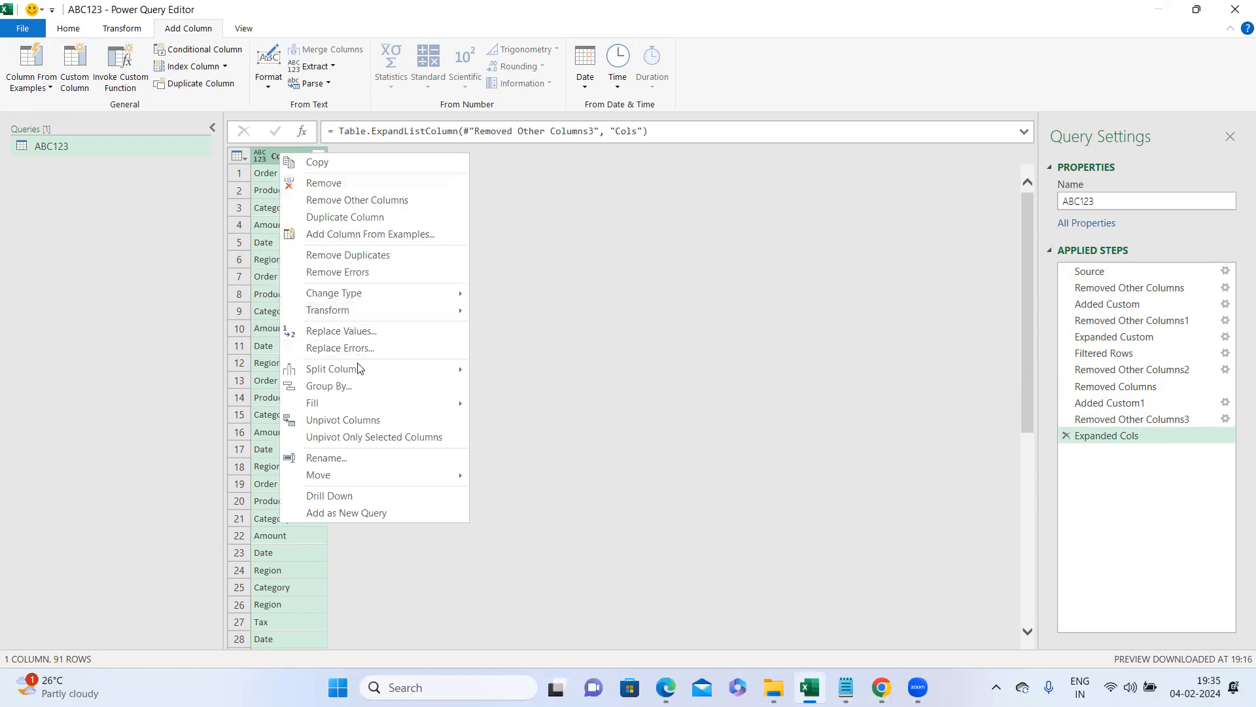
pyautogui.moveTo(442, 317)
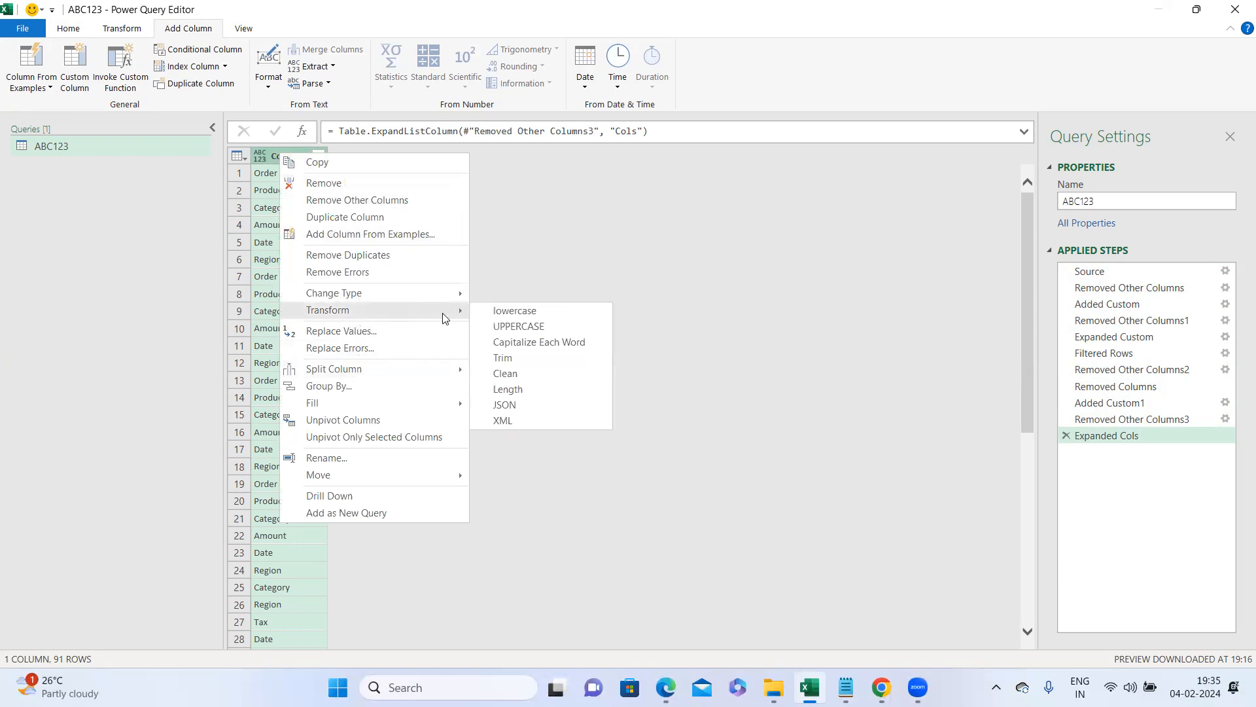
pyautogui.click(515, 361)
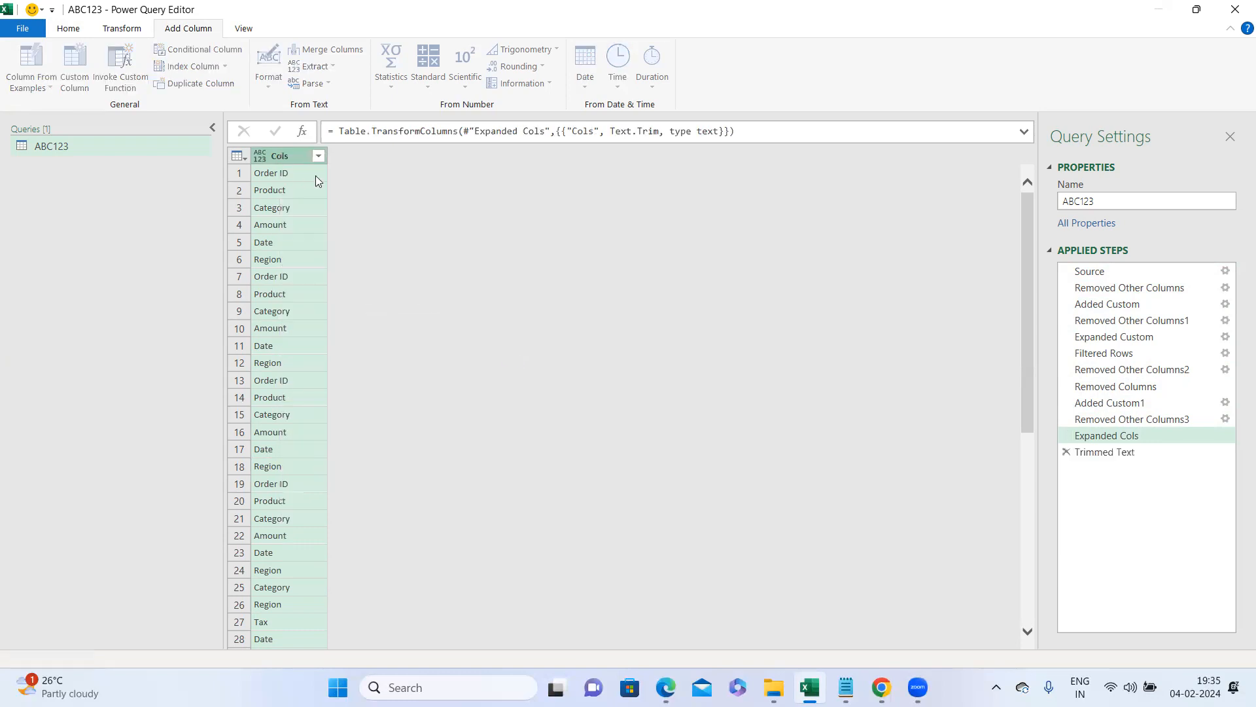
pyautogui.rightClick(285, 156)
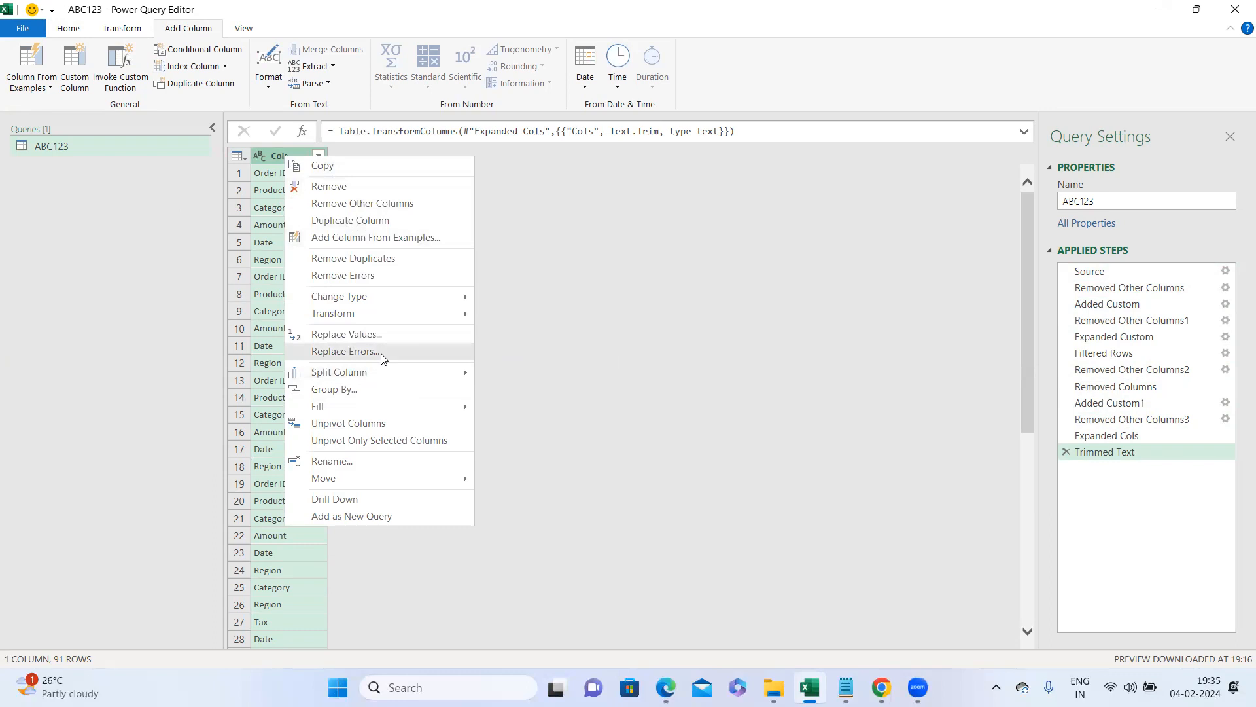
pyautogui.click(386, 259)
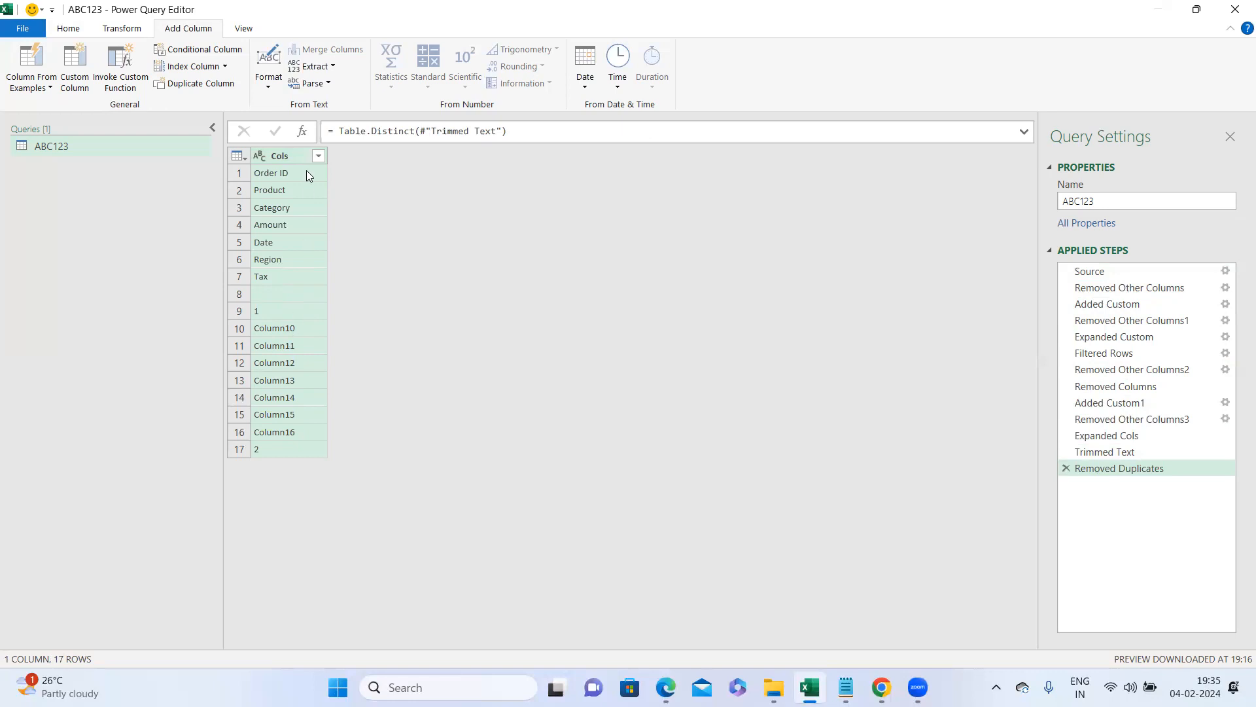
# Filter the Cols column to keep only rows that do not contain Column
pyautogui.click(319, 157)
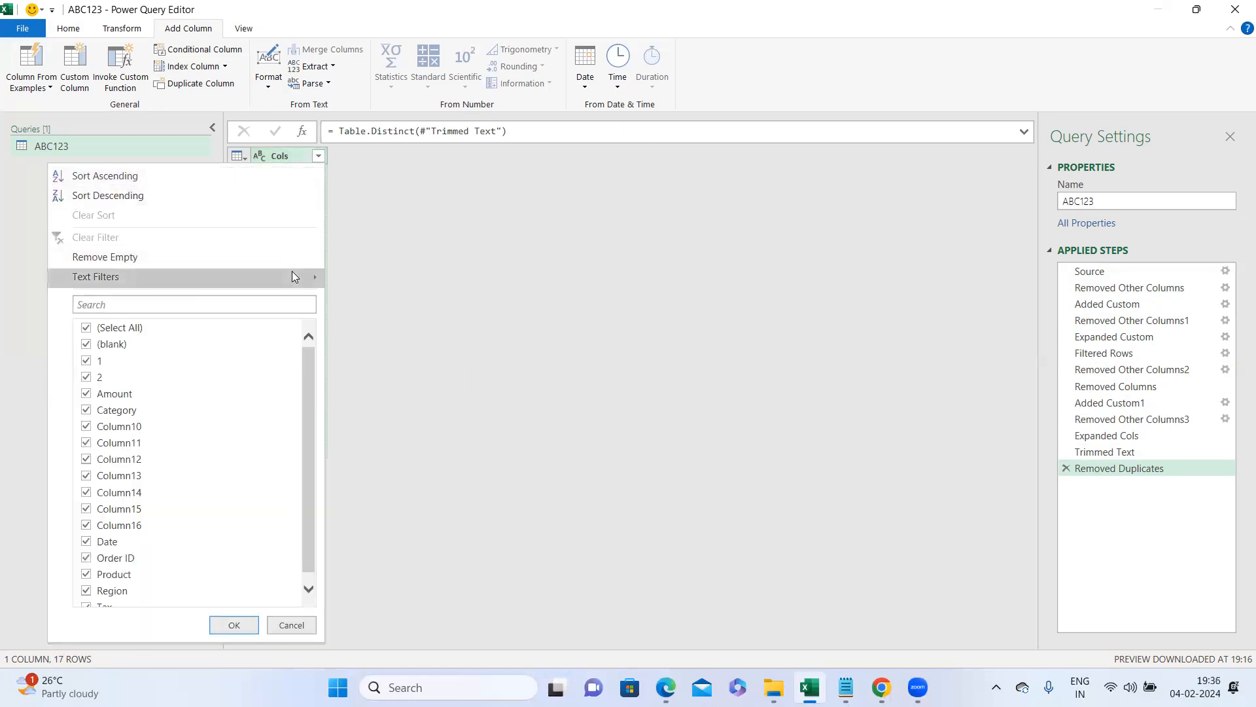
pyautogui.moveTo(292, 274)
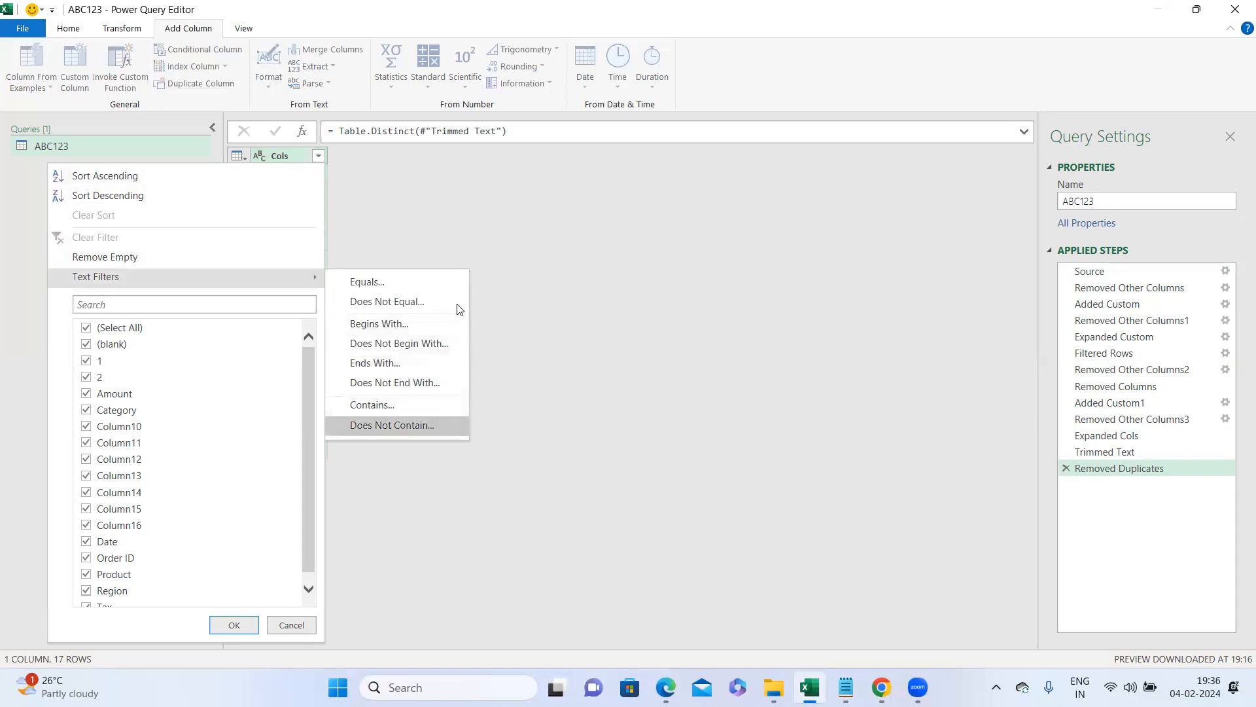
pyautogui.click(458, 282)
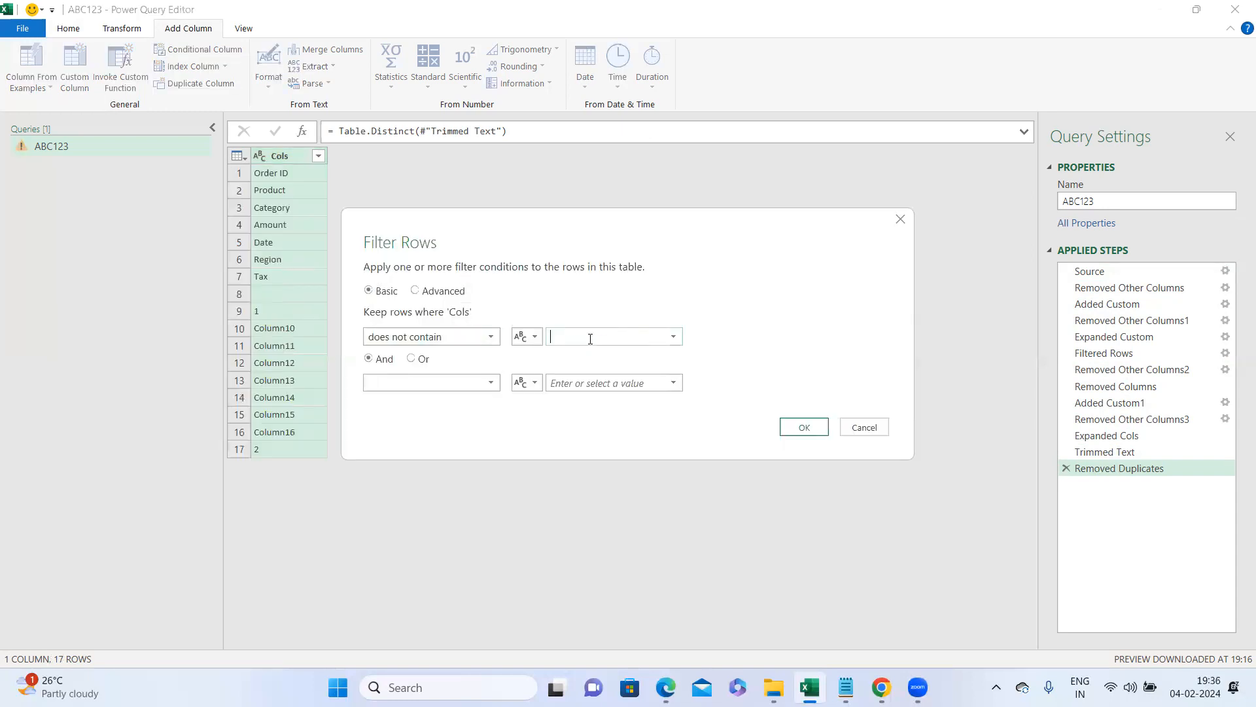
pyautogui.write('Column')
pyautogui.click(804, 427)
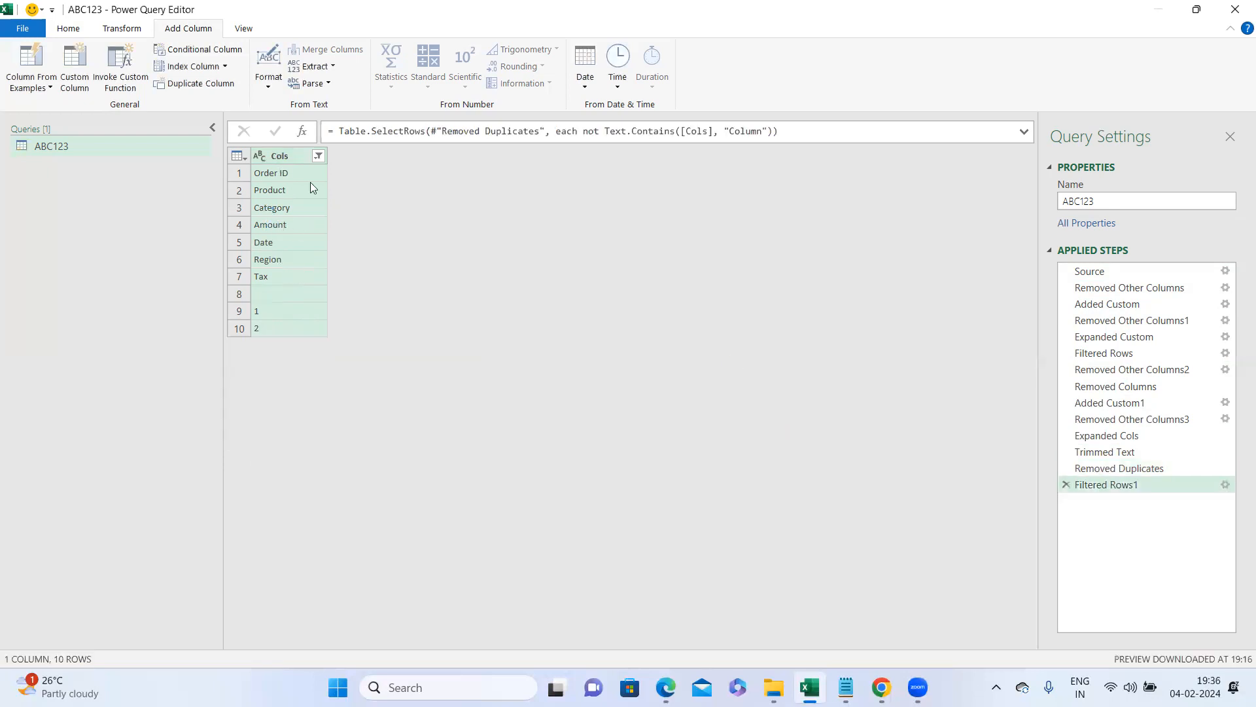
# Filter the blank values out of the Cols column
pyautogui.click(319, 155)
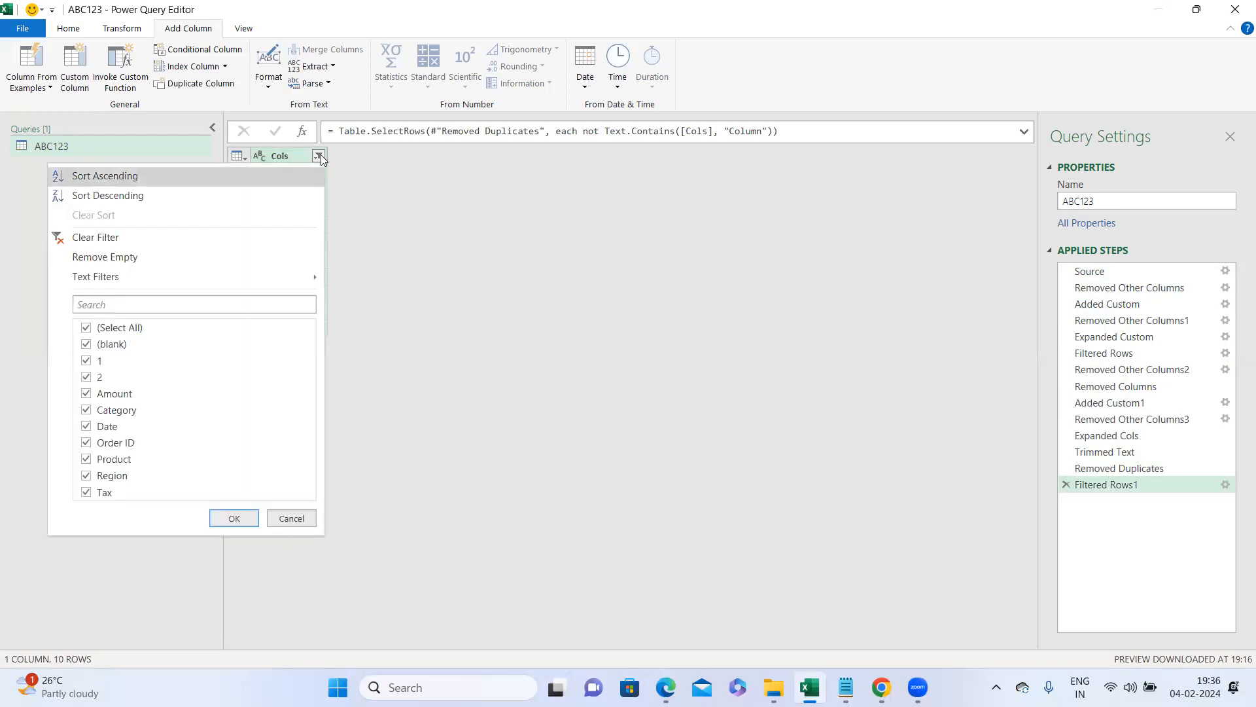
pyautogui.click(88, 346)
pyautogui.click(241, 521)
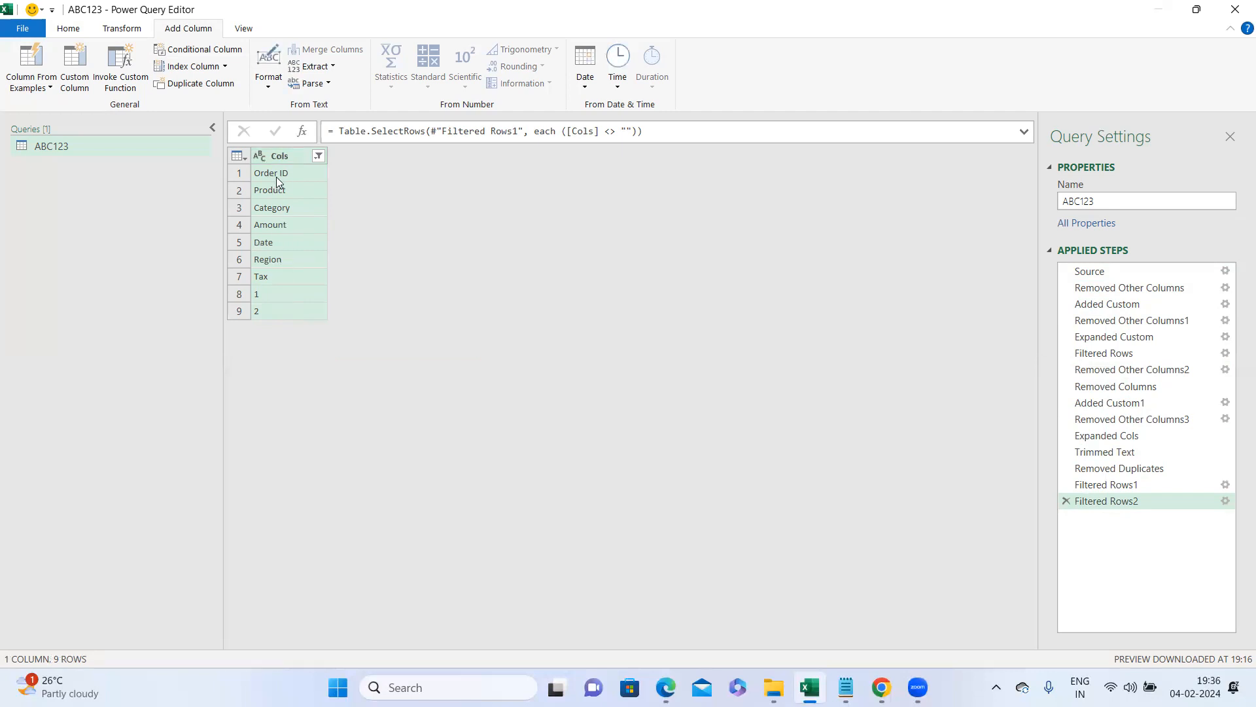
# Start a new custom column based on the Cols column
pyautogui.click(81, 78)
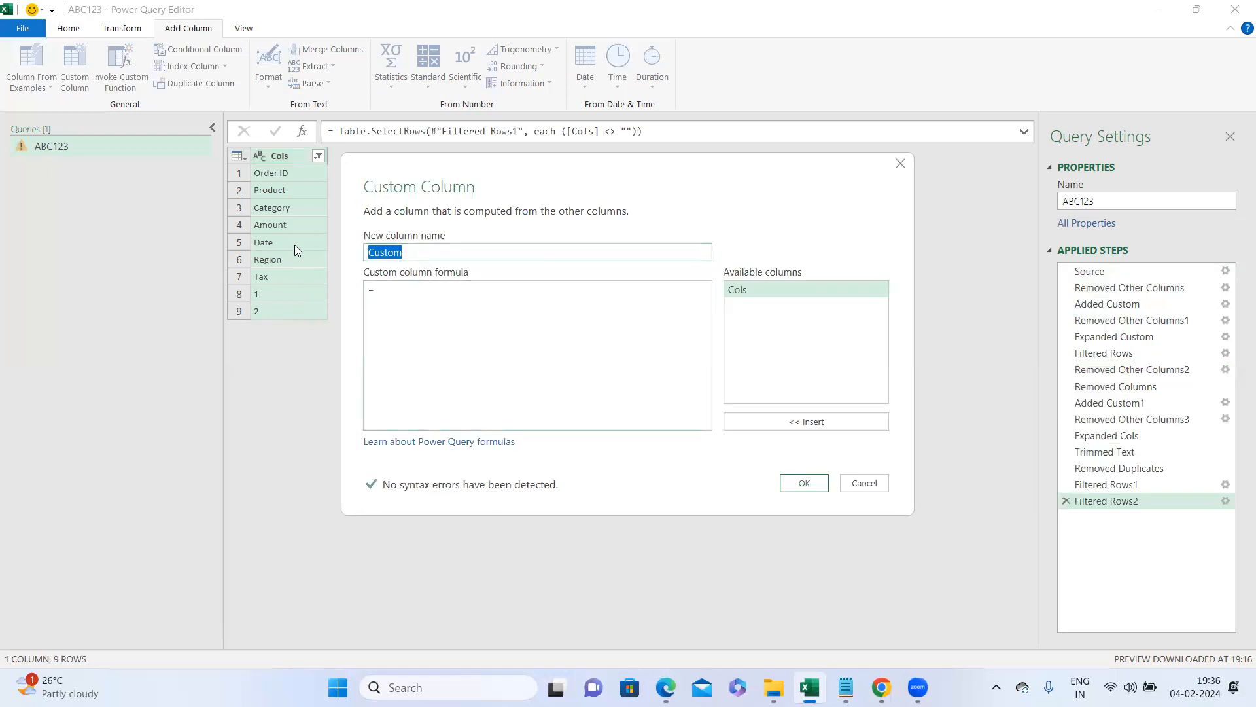
pyautogui.click(426, 342)
pyautogui.write('C:\\Users\\91998\\OneDrive\\Desktop\\Power Query Example 19th Aug\\ABC123')
pyautogui.moveTo(417, 304); pyautogui.dragTo(337, 292)
pyautogui.press('BackSpace')
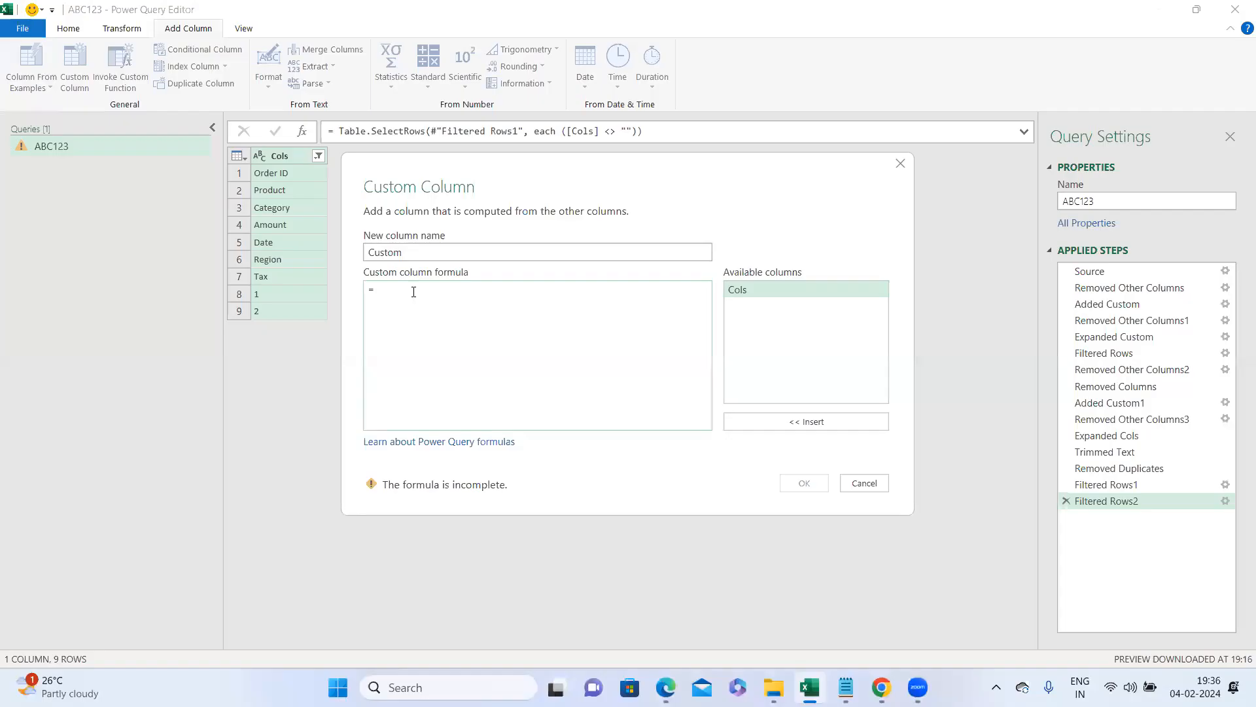
# Enter the formula try Value.Is([Number], type number) or Value.Is(Number.FromText([Number]), type number) otherwise false, then replace its first [Number] with [Cols]
pyautogui.write('try Value.Is([Number], type number) or Value.Is(Number.FromText([Number]), type number) otherwise false')
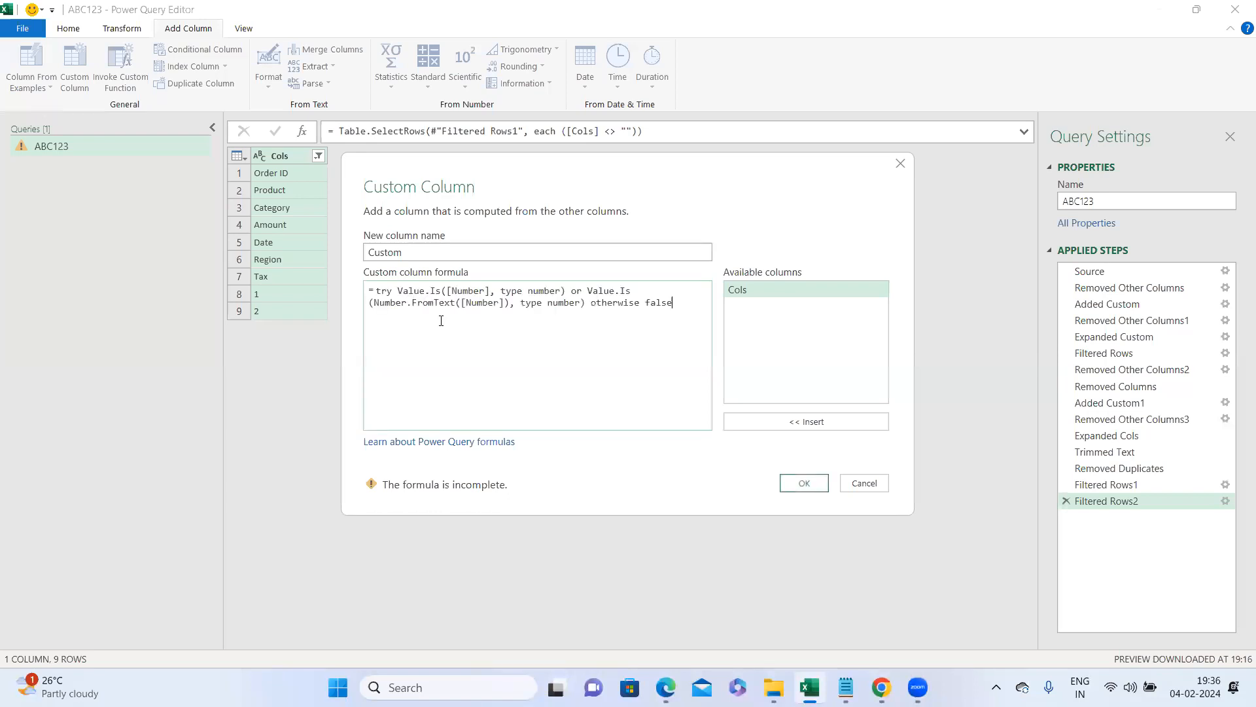
pyautogui.doubleClick(390, 291)
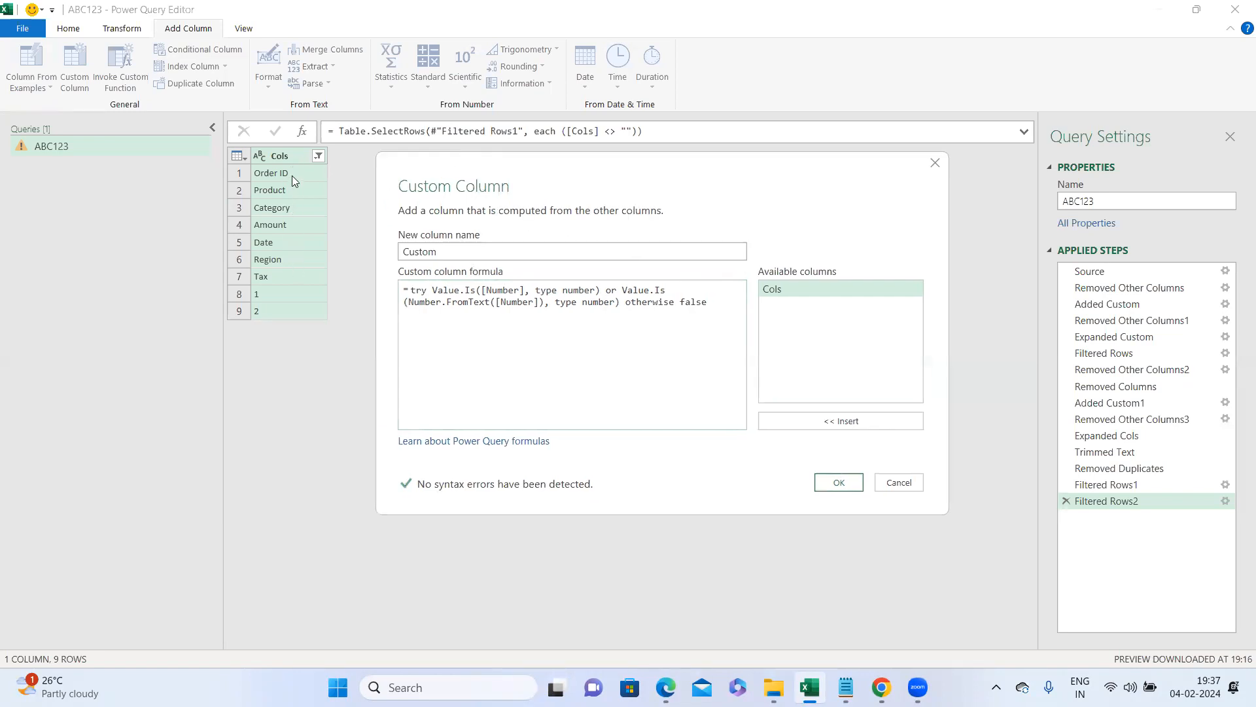
pyautogui.moveTo(535, 290); pyautogui.dragTo(486, 290)
pyautogui.click(527, 290)
pyautogui.press('BackSpace')
pyautogui.press('BackSpace')
pyautogui.press('BackSpace')
pyautogui.press('BackSpace')
pyautogui.press('BackSpace')
pyautogui.press('BackSpace')
pyautogui.press('BackSpace')
pyautogui.press('BackSpace')
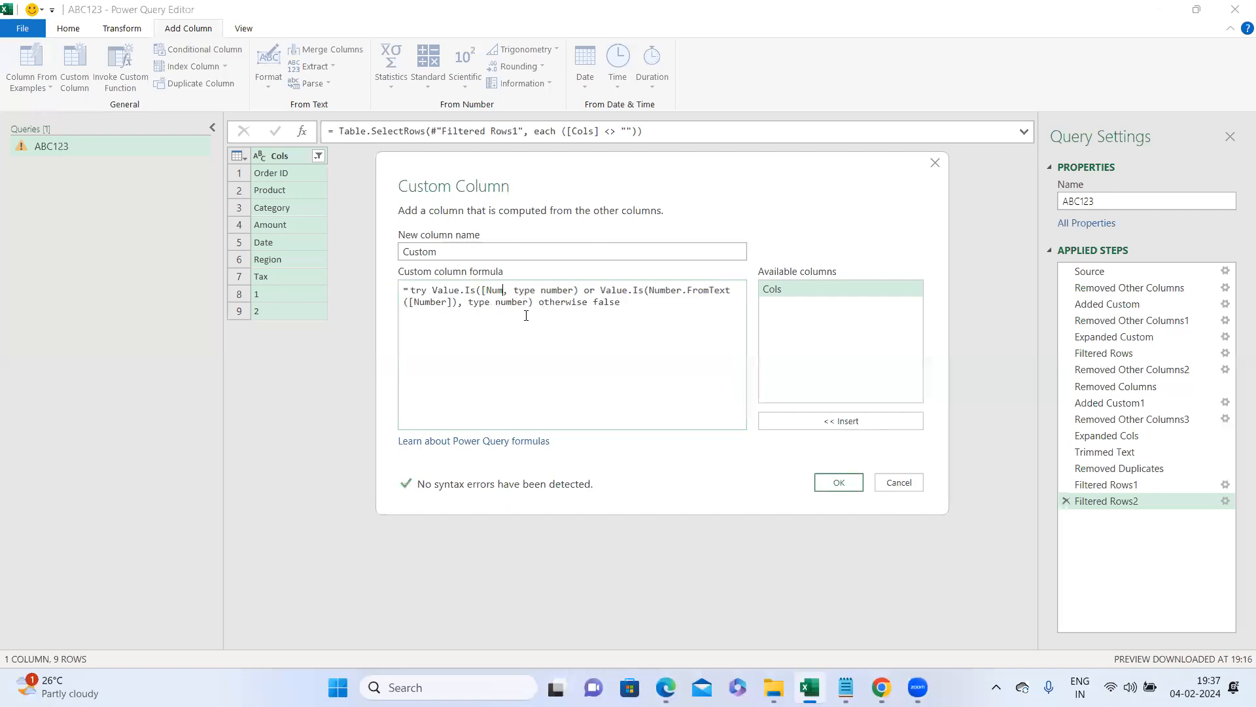
pyautogui.doubleClick(794, 289)
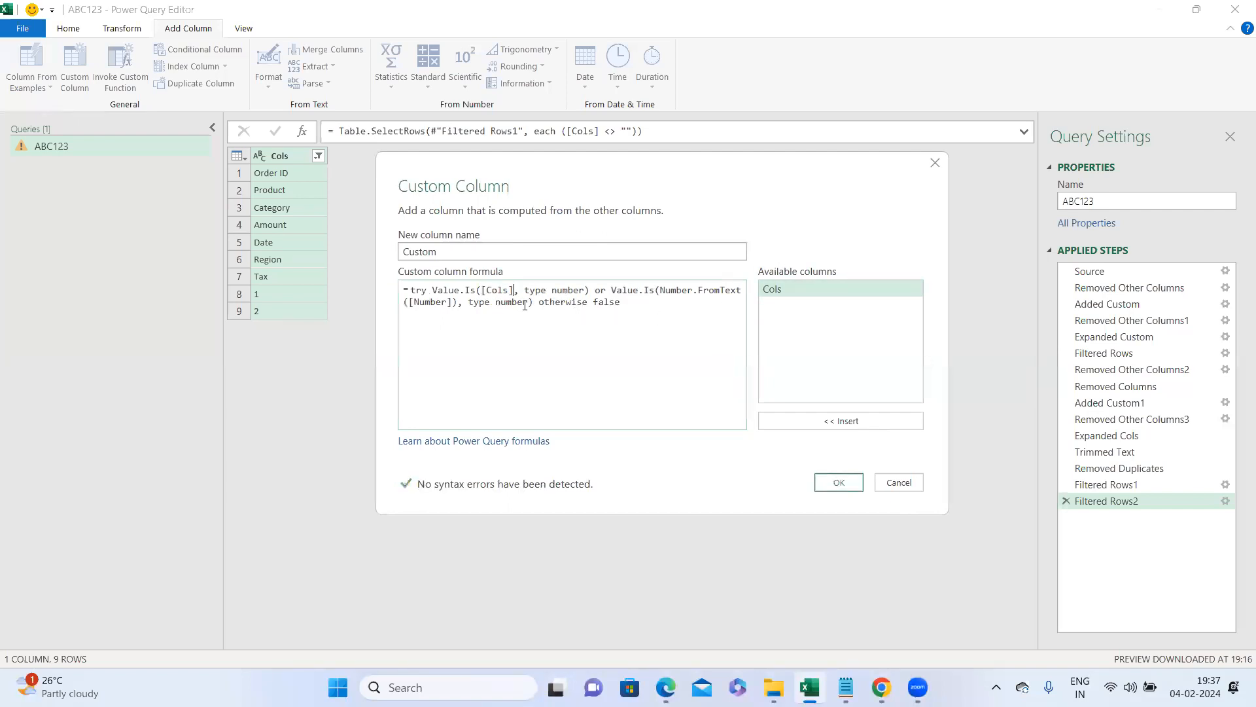
# Replace the remaining [Number] inside Number.FromText with [Cols] and add the custom column
pyautogui.press('BackSpace')
pyautogui.press('BackSpace')
pyautogui.press('BackSpace')
pyautogui.press('BackSpace')
pyautogui.press('BackSpace')
pyautogui.press('BackSpace')
pyautogui.press('BackSpace')
pyautogui.press('BackSpace')
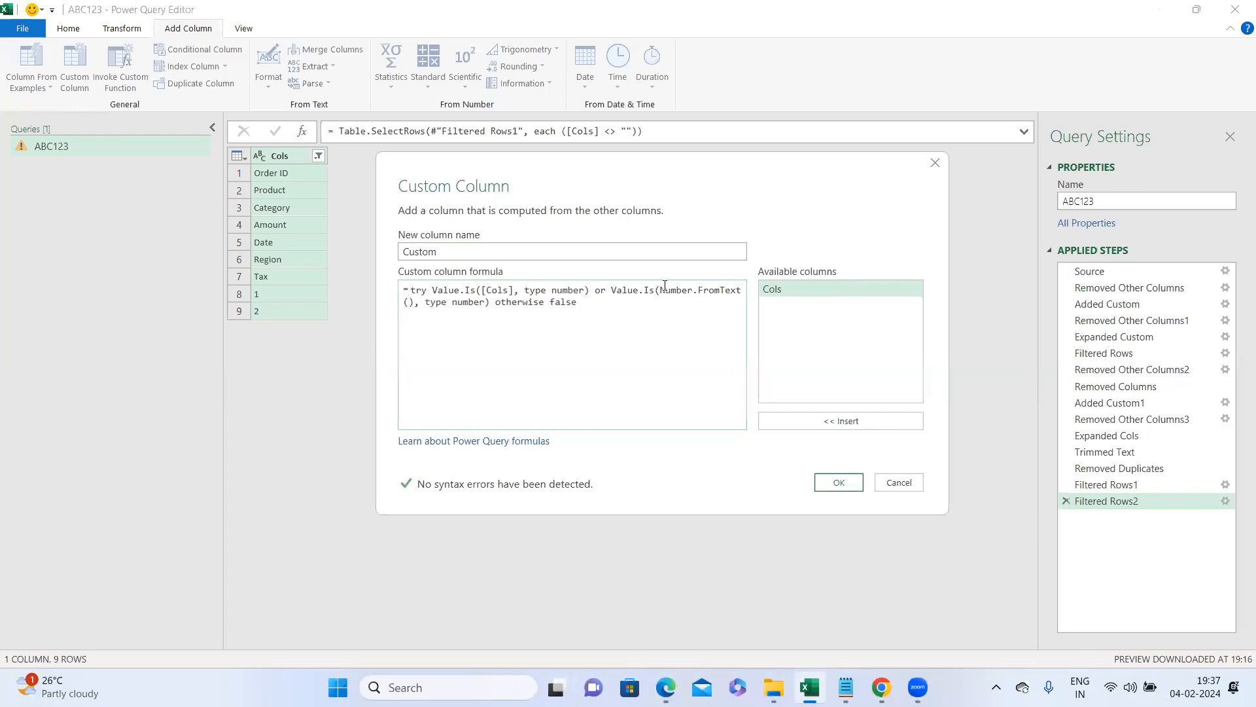
pyautogui.doubleClick(790, 290)
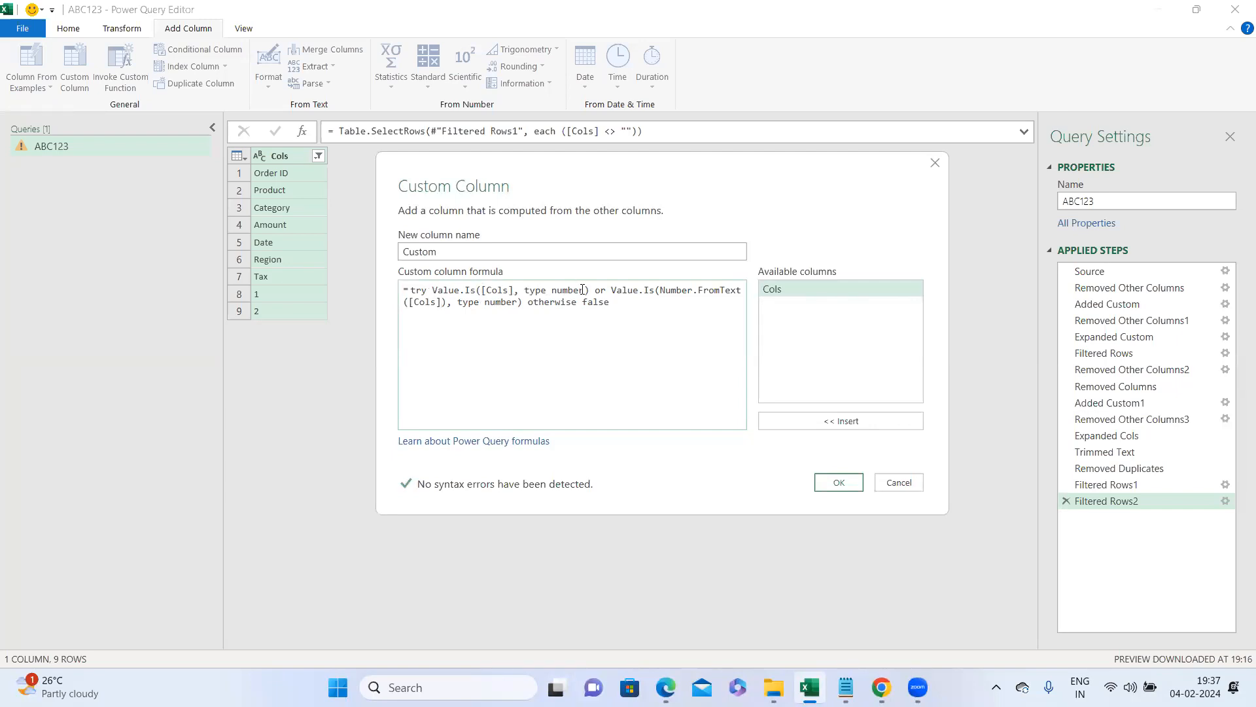
pyautogui.moveTo(590, 290); pyautogui.dragTo(445, 290)
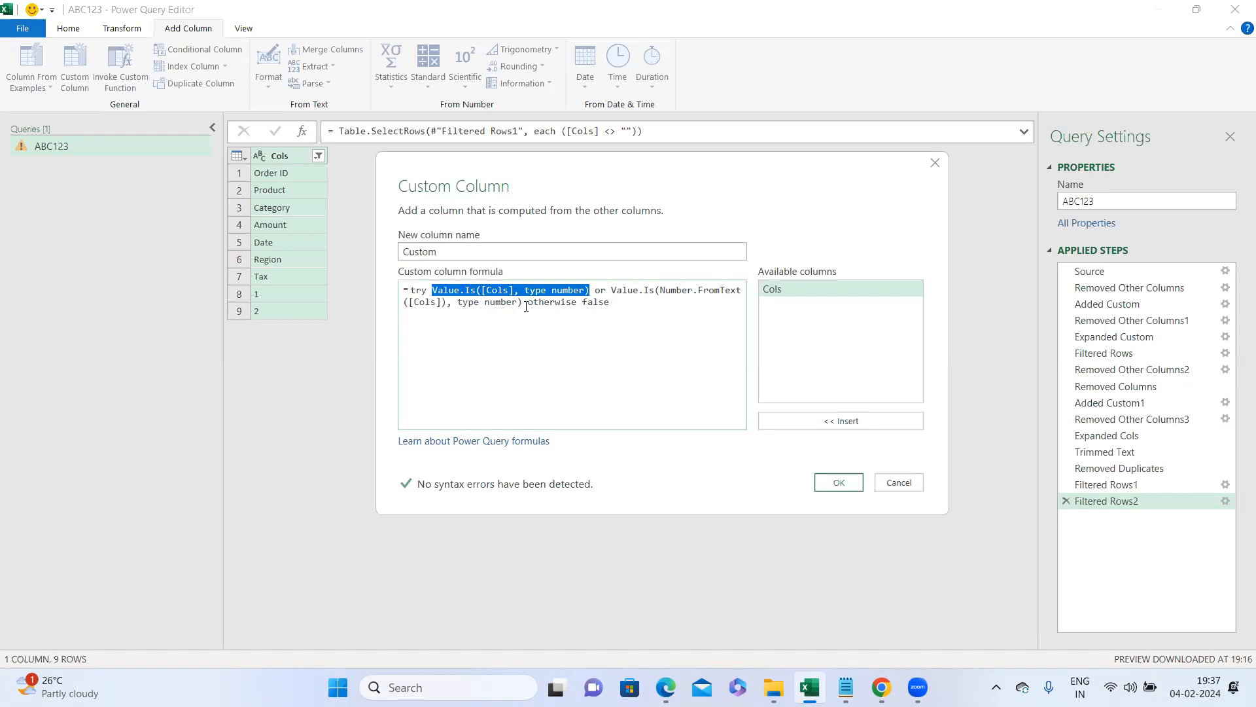
pyautogui.click(836, 482)
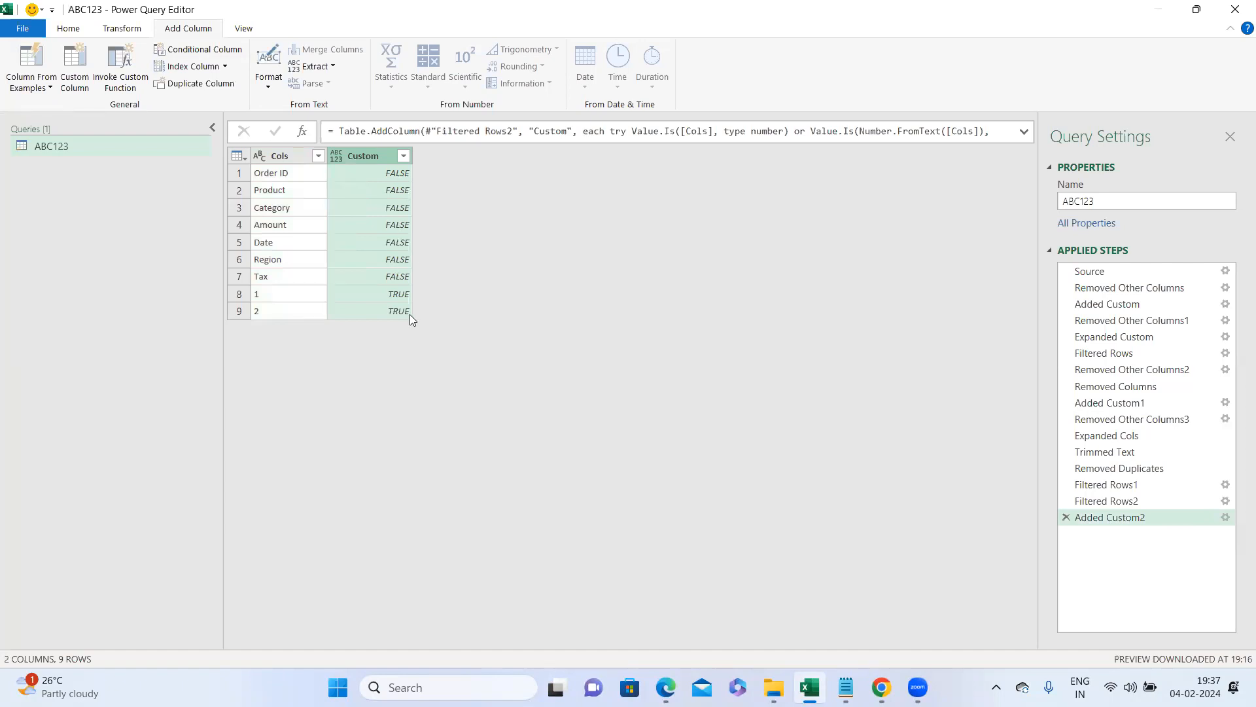
# Filter the Custom column to keep only the FALSE rows
pyautogui.click(407, 158)
pyautogui.click(196, 361)
pyautogui.click(330, 424)
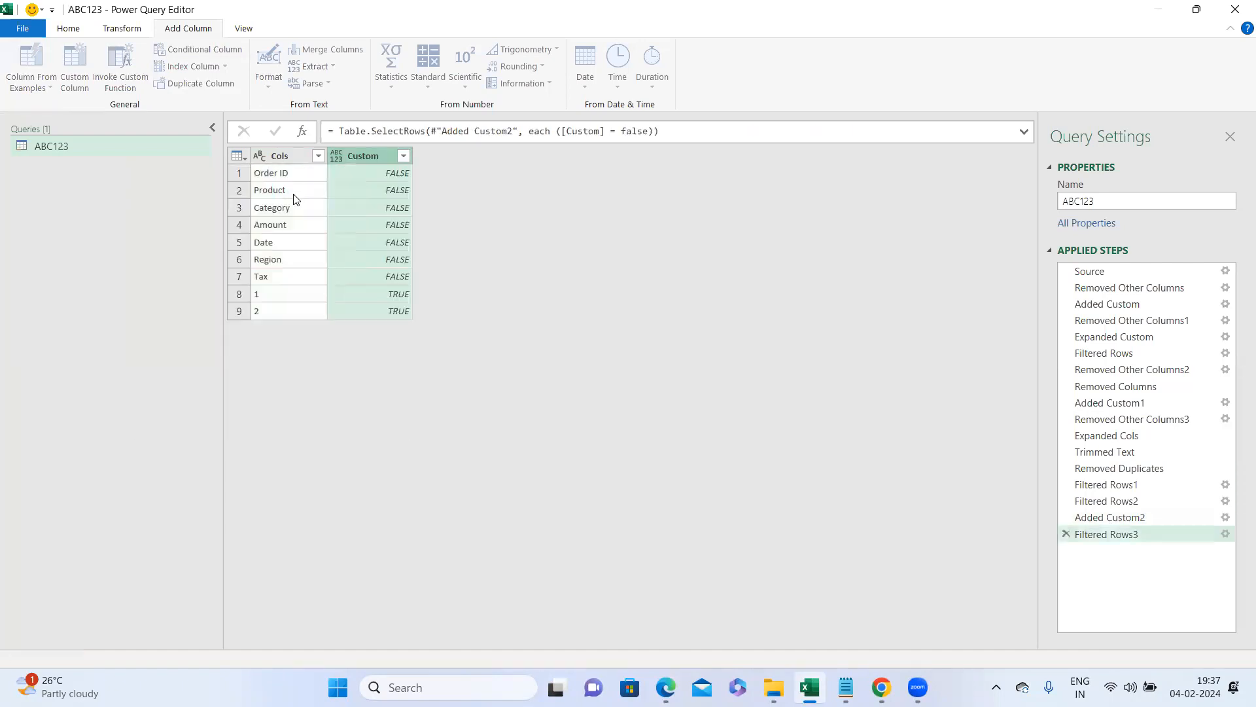
# Keep only the Cols column and drill down into it to get a list
pyautogui.rightClick(303, 160)
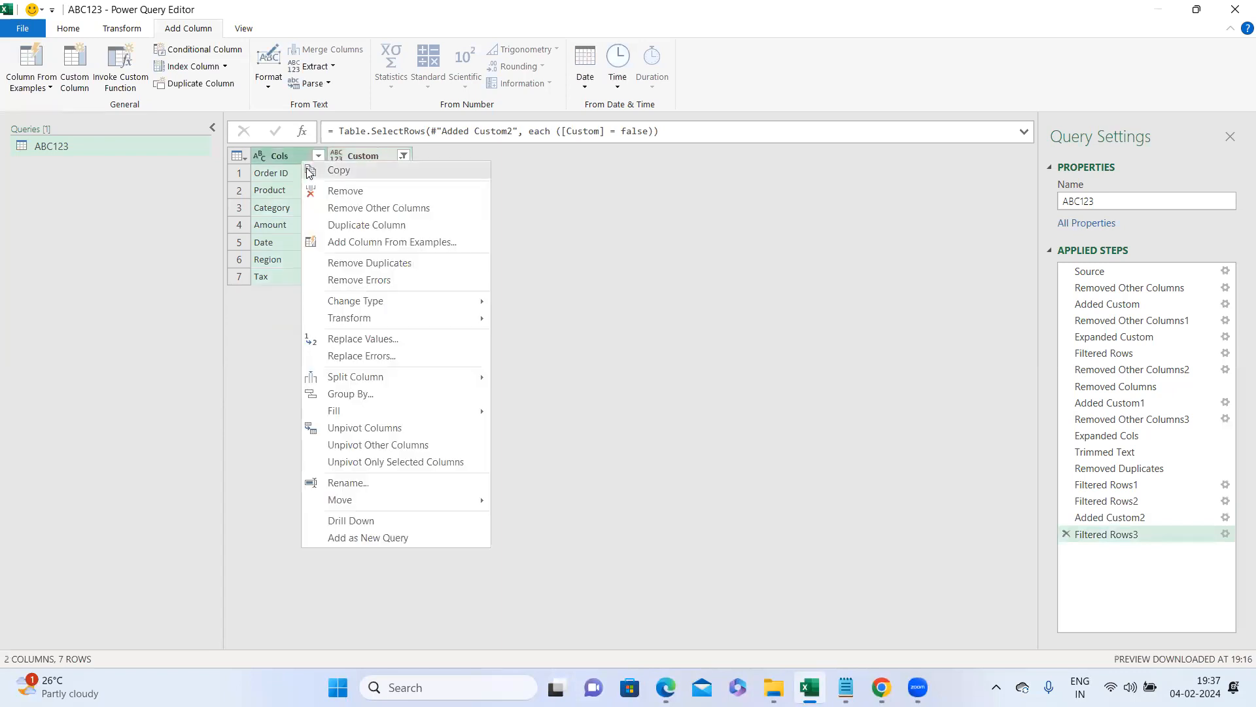
pyautogui.click(347, 210)
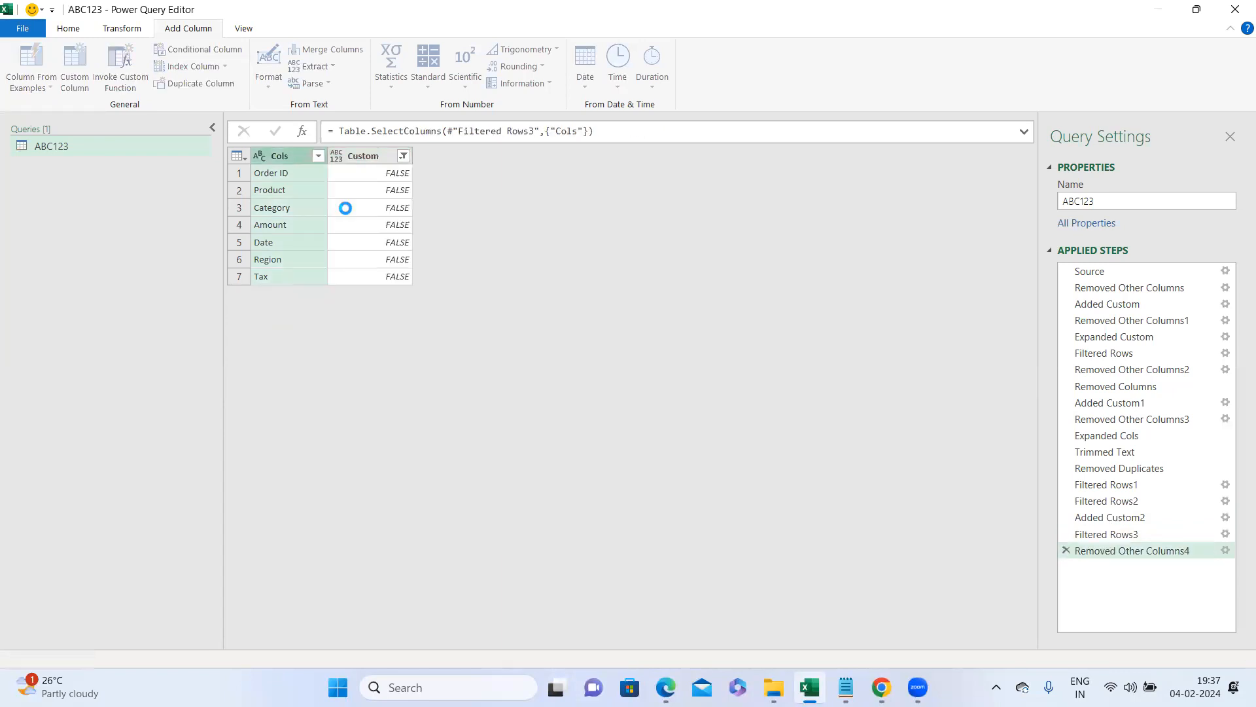
pyautogui.rightClick(287, 159)
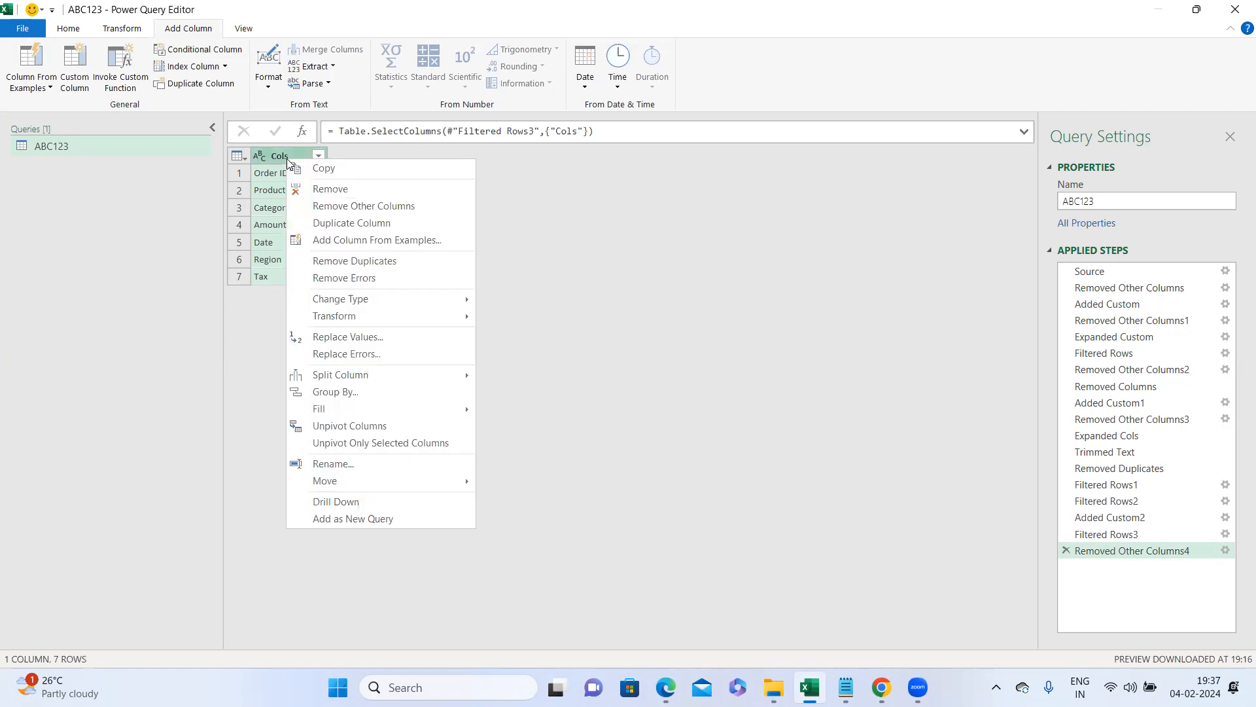
pyautogui.click(341, 501)
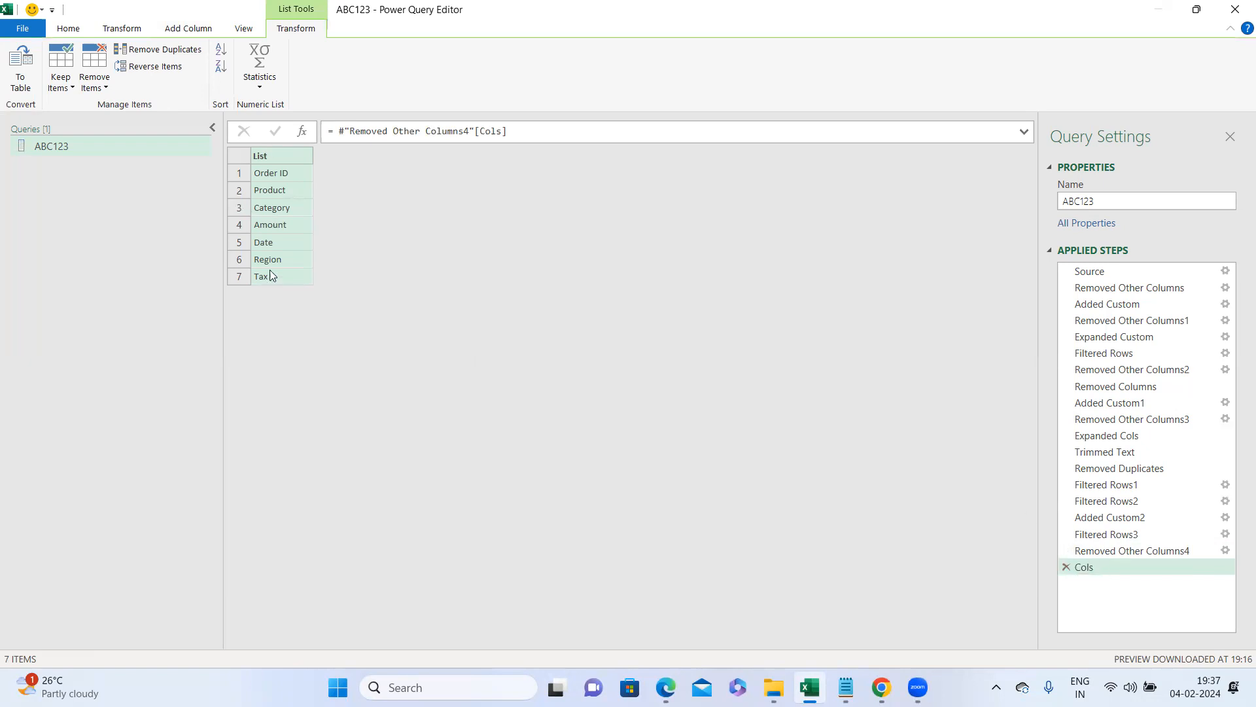
# Rename the applied step Removed Other Columns2, which keeps the Data and Name columns, as Start
pyautogui.click(1140, 436)
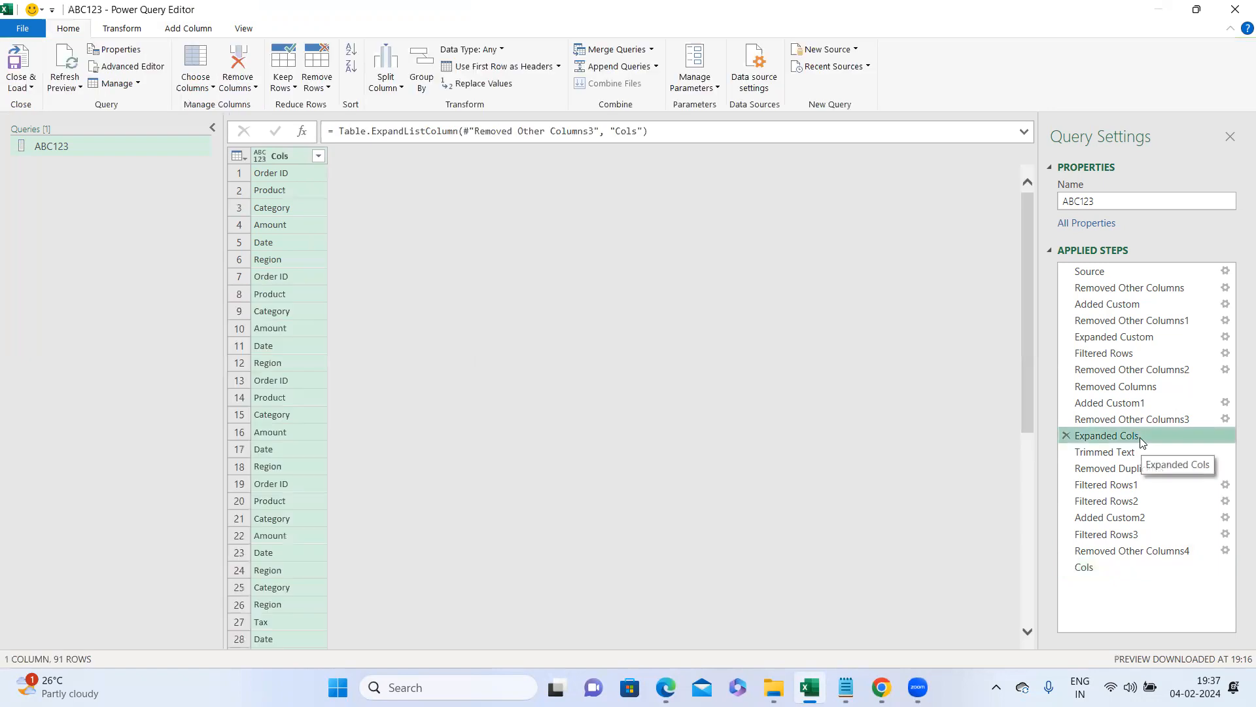
pyautogui.click(1143, 410)
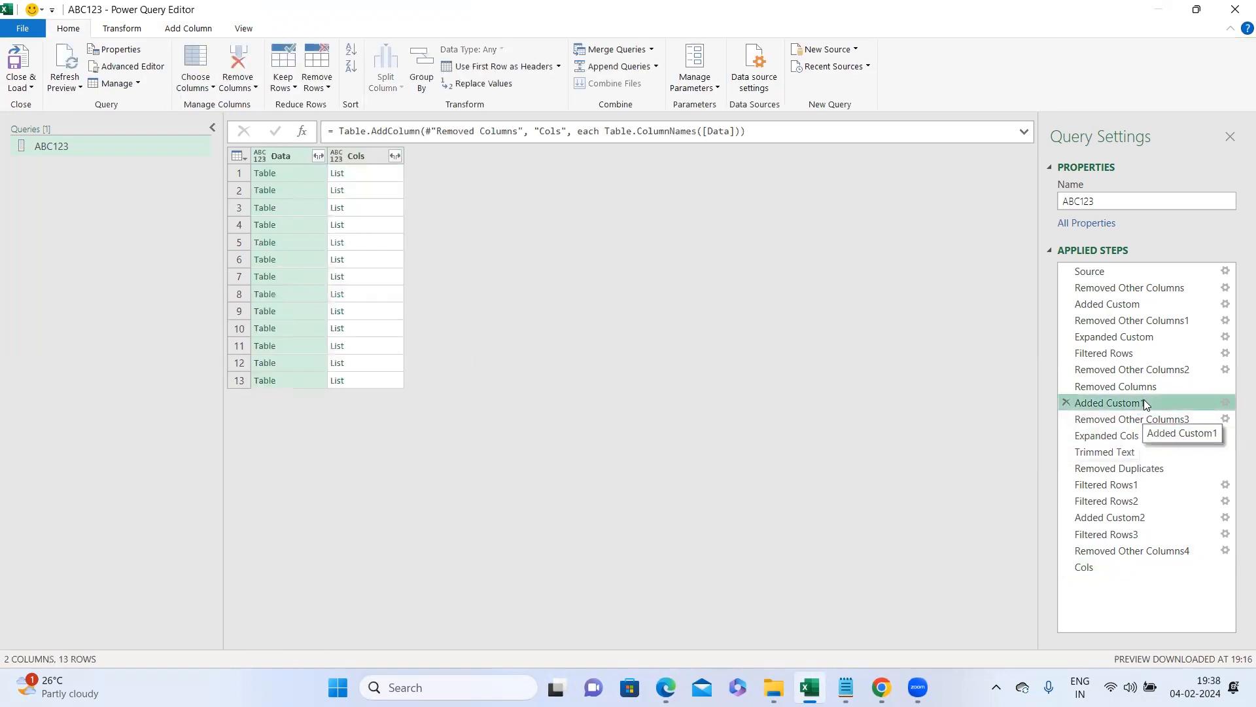
pyautogui.click(1145, 387)
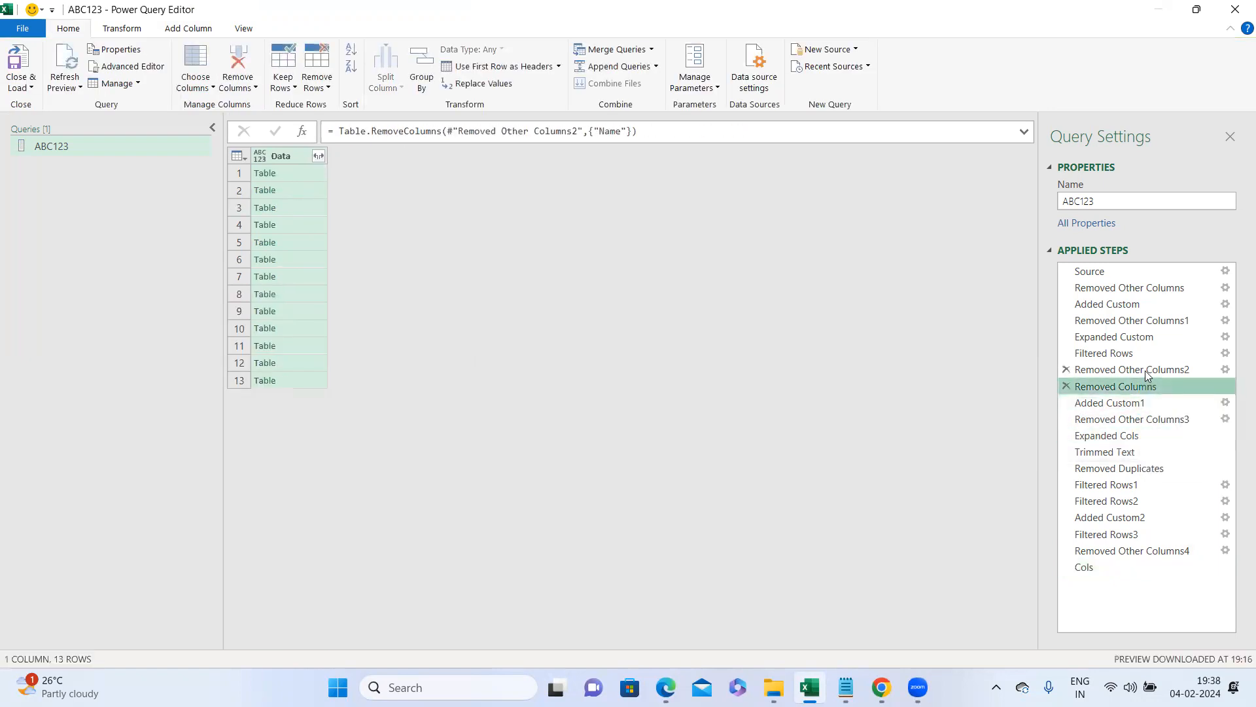
pyautogui.click(1145, 371)
pyautogui.rightClick(1144, 371)
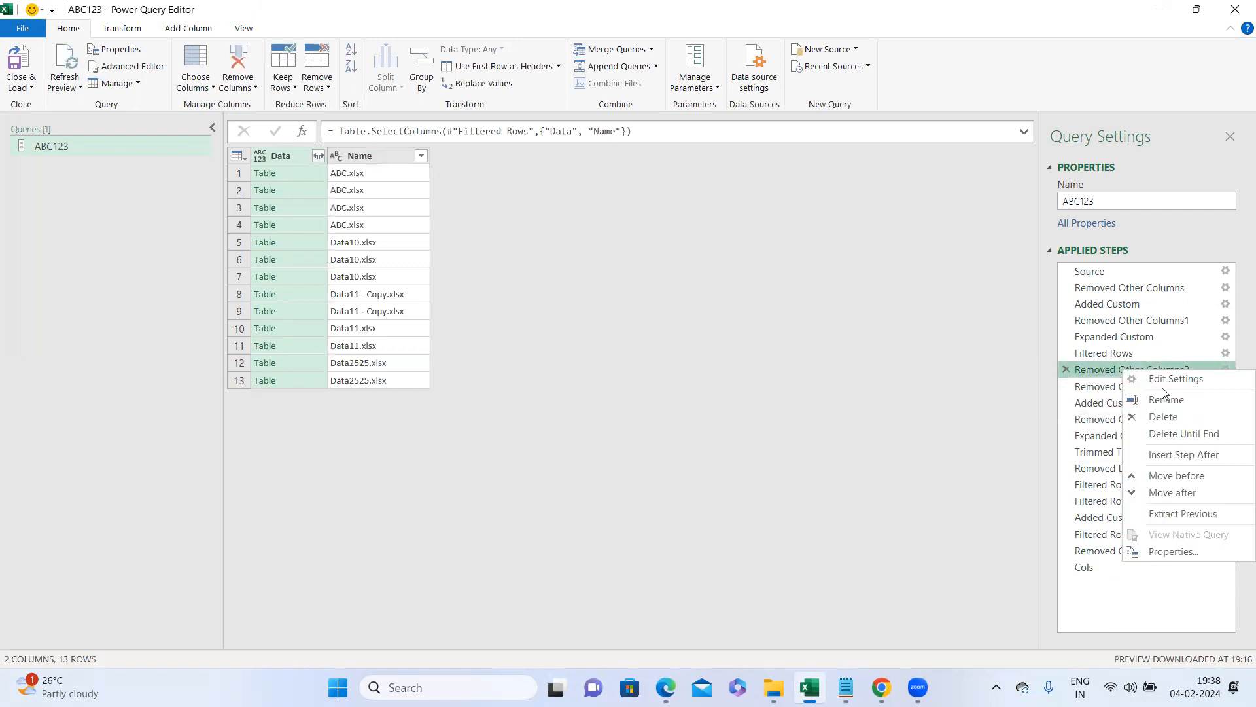
pyautogui.click(1166, 399)
pyautogui.write('Start')
# Add a step after Cols with the formula = Start and expand all columns of its Data column
pyautogui.click(1106, 567)
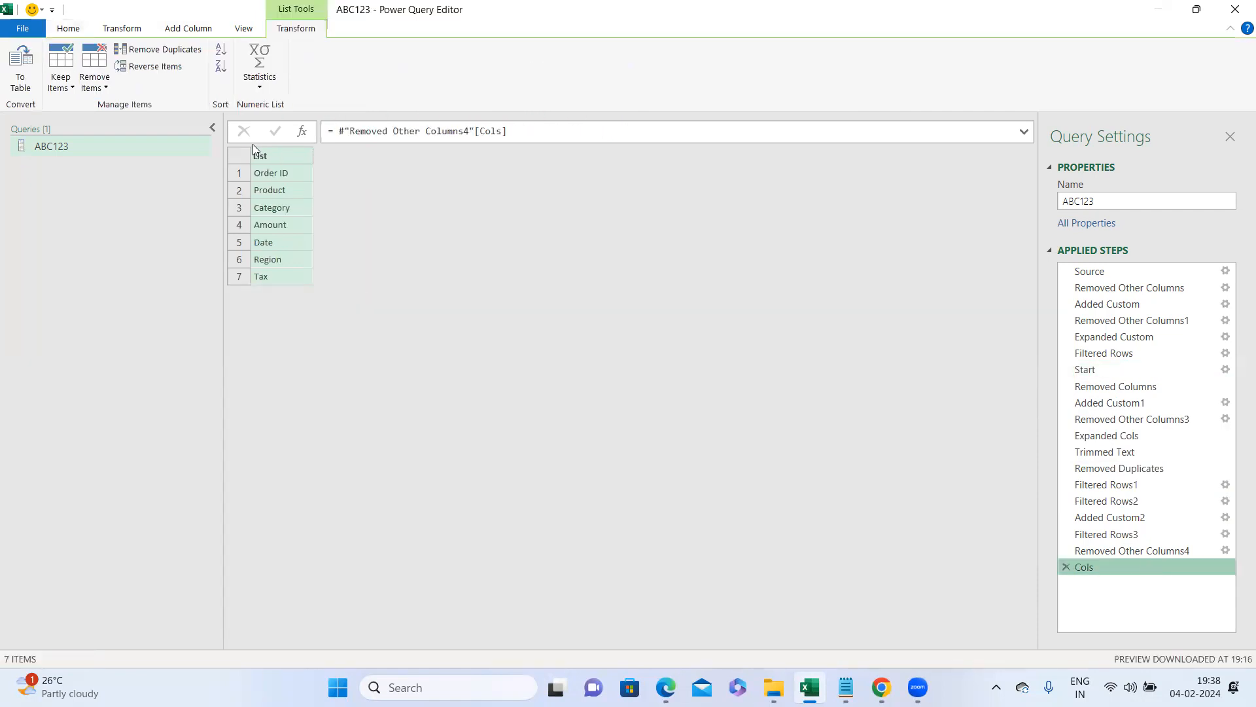
pyautogui.click(302, 130)
pyautogui.doubleClick(334, 131)
pyautogui.write('Start')
pyautogui.press('Return')
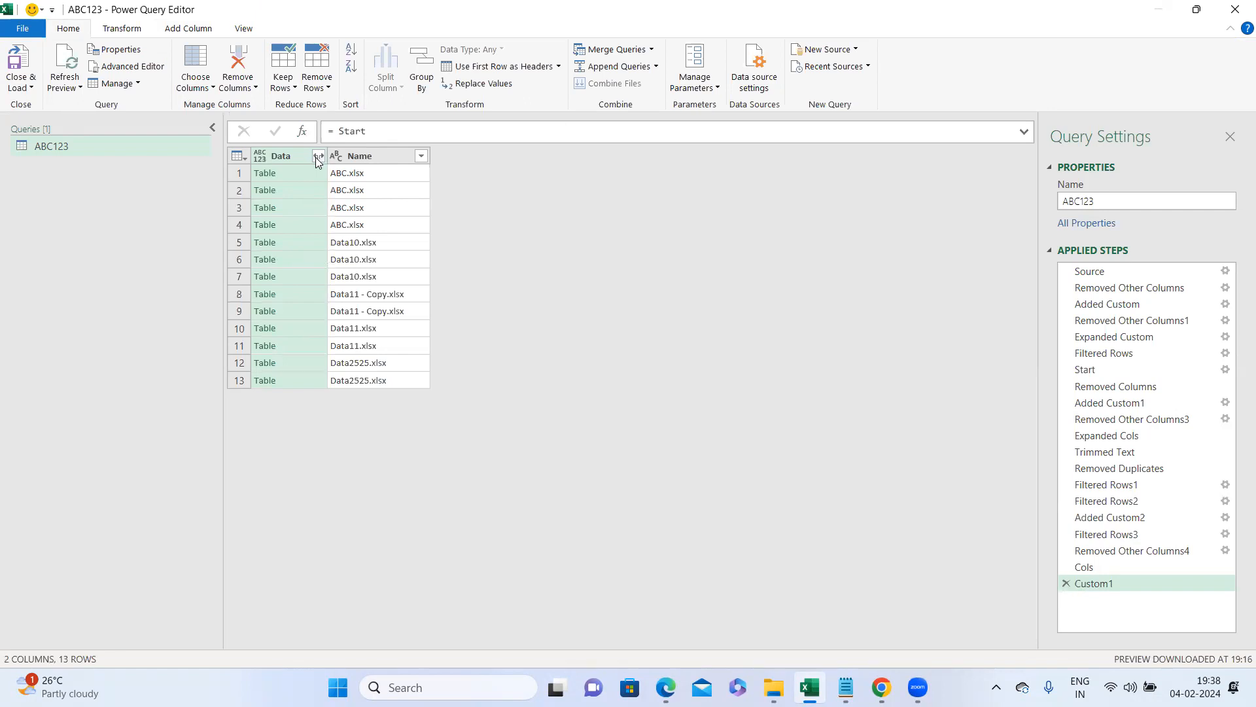
pyautogui.click(317, 160)
pyautogui.click(223, 401)
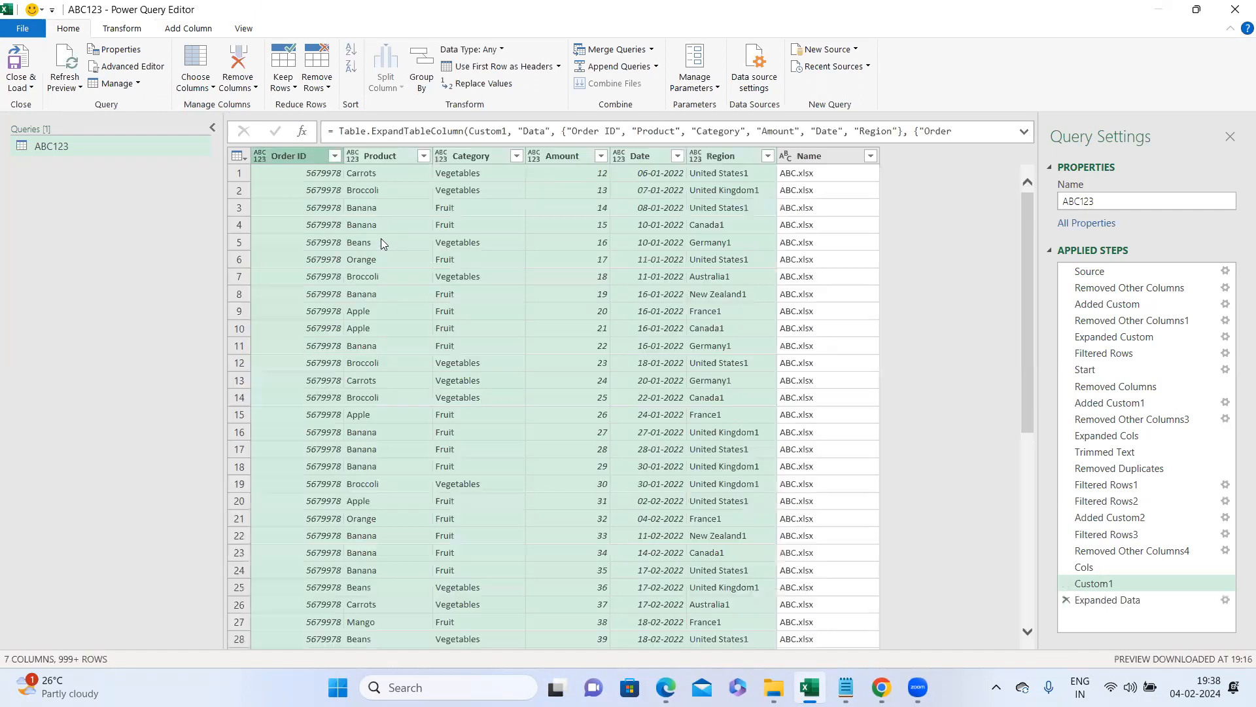
# Replace both hard-coded column name lists in the Expanded Data formula with Cols, giving Table.ExpandTableColumn(Custom1, "Data", Cols)
pyautogui.click(1023, 132)
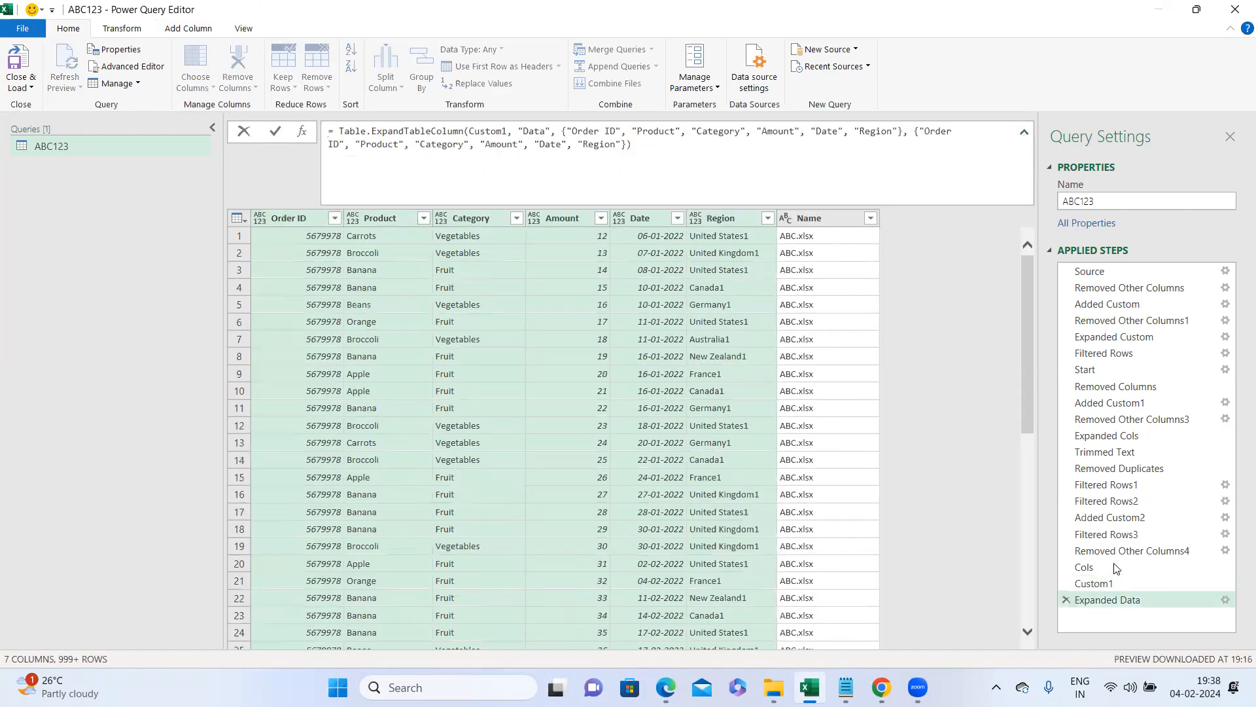
pyautogui.click(1134, 566)
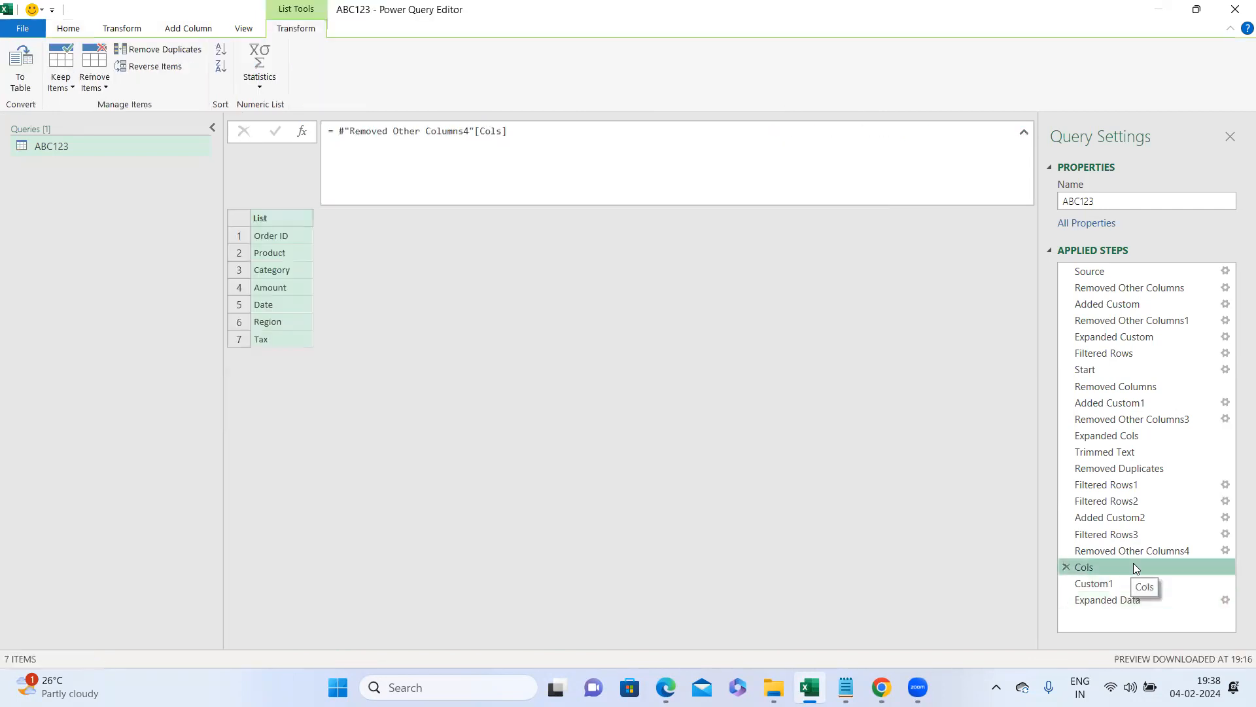
pyautogui.click(1135, 600)
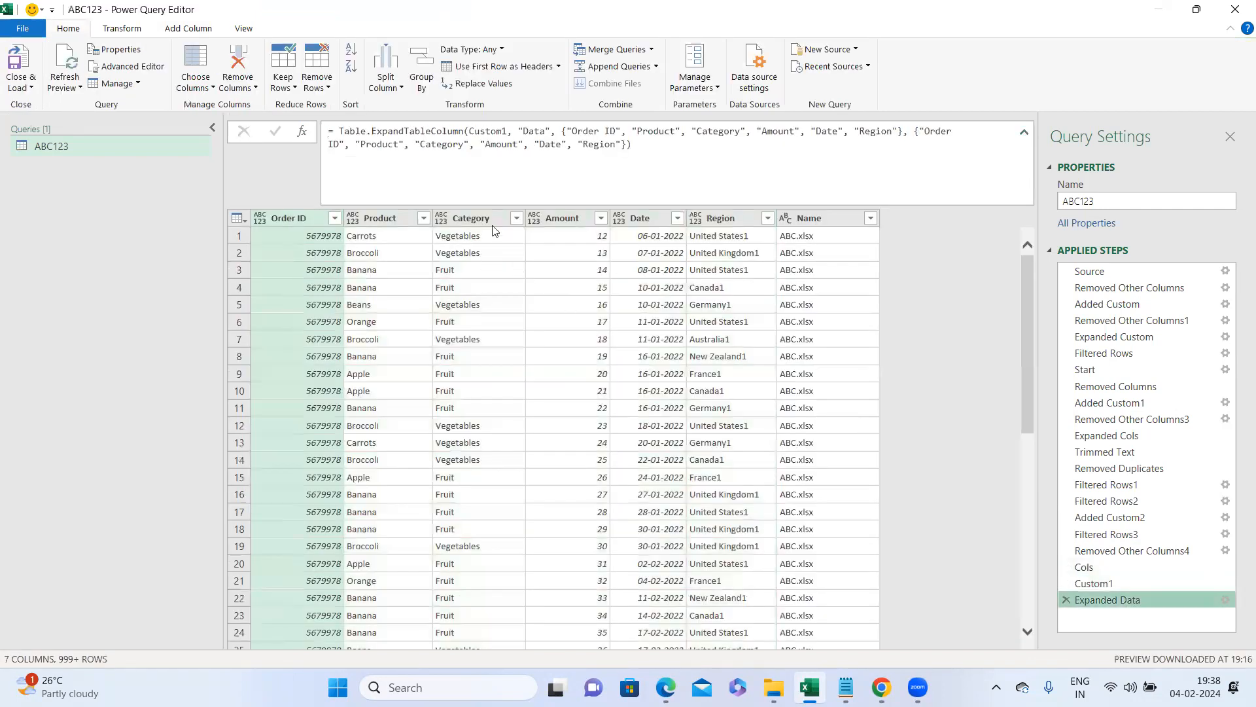
pyautogui.moveTo(564, 131); pyautogui.dragTo(725, 186)
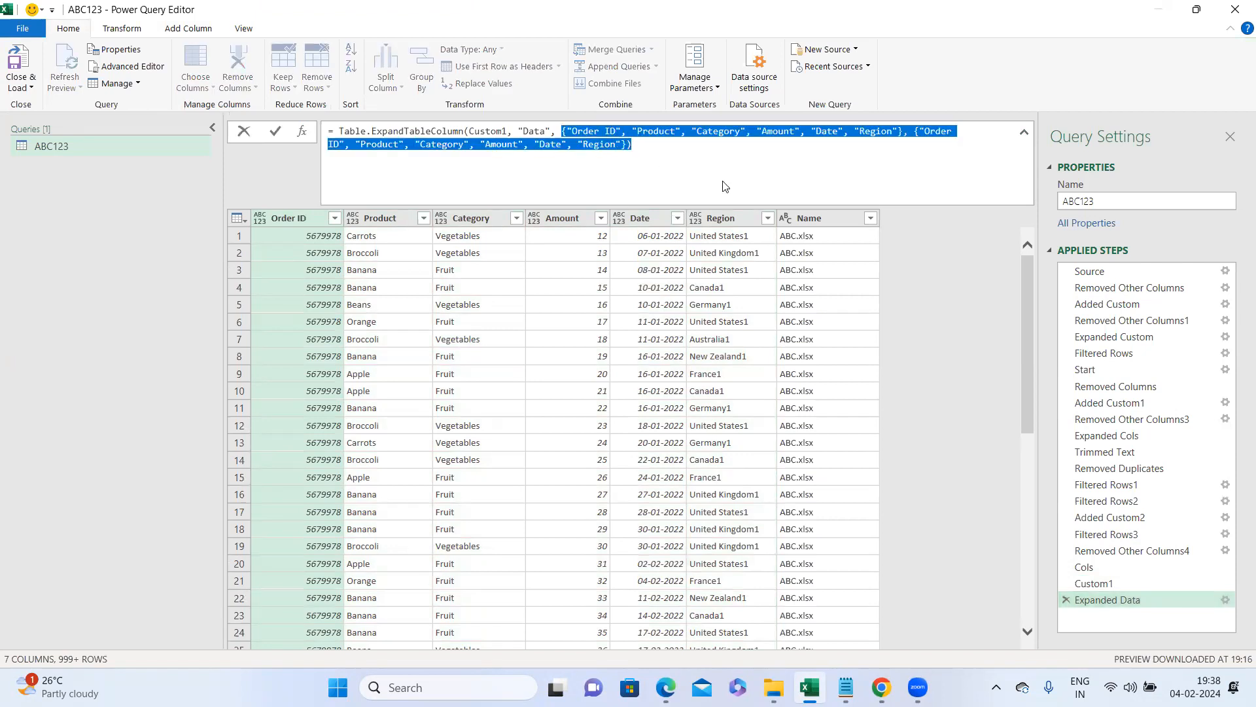
pyautogui.press('BackSpace')
pyautogui.write('Cols)')
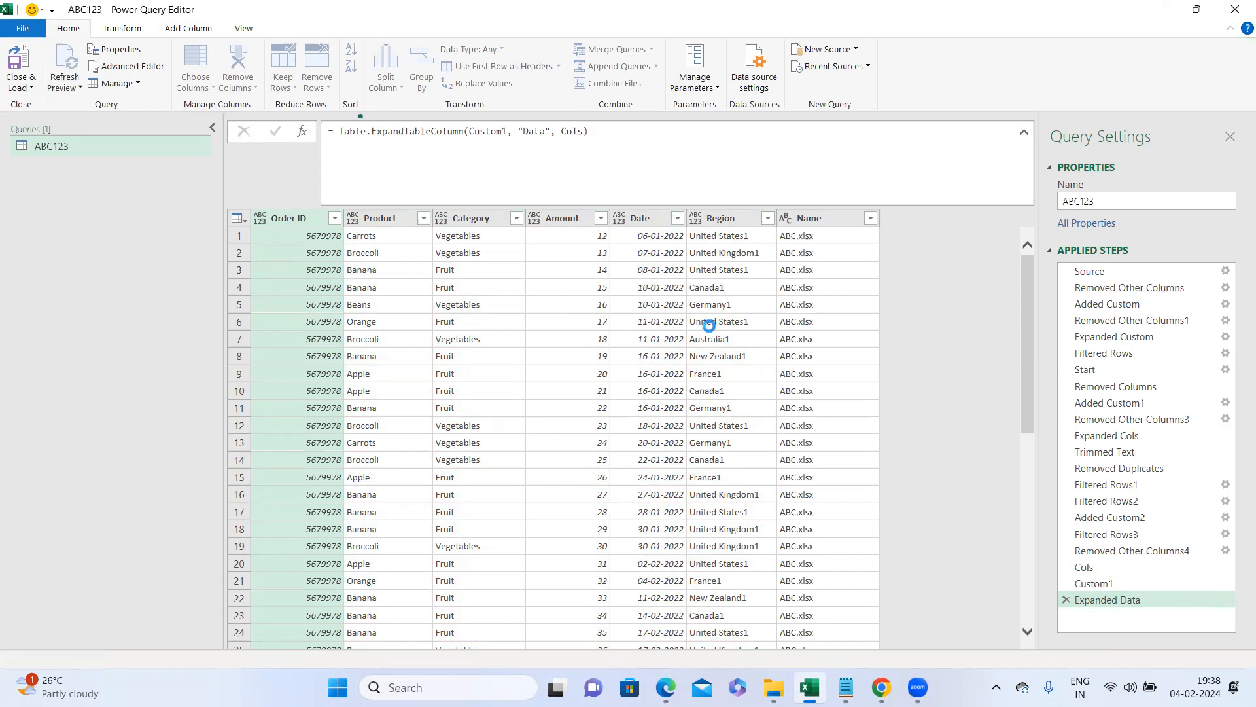
pyautogui.press('Return')
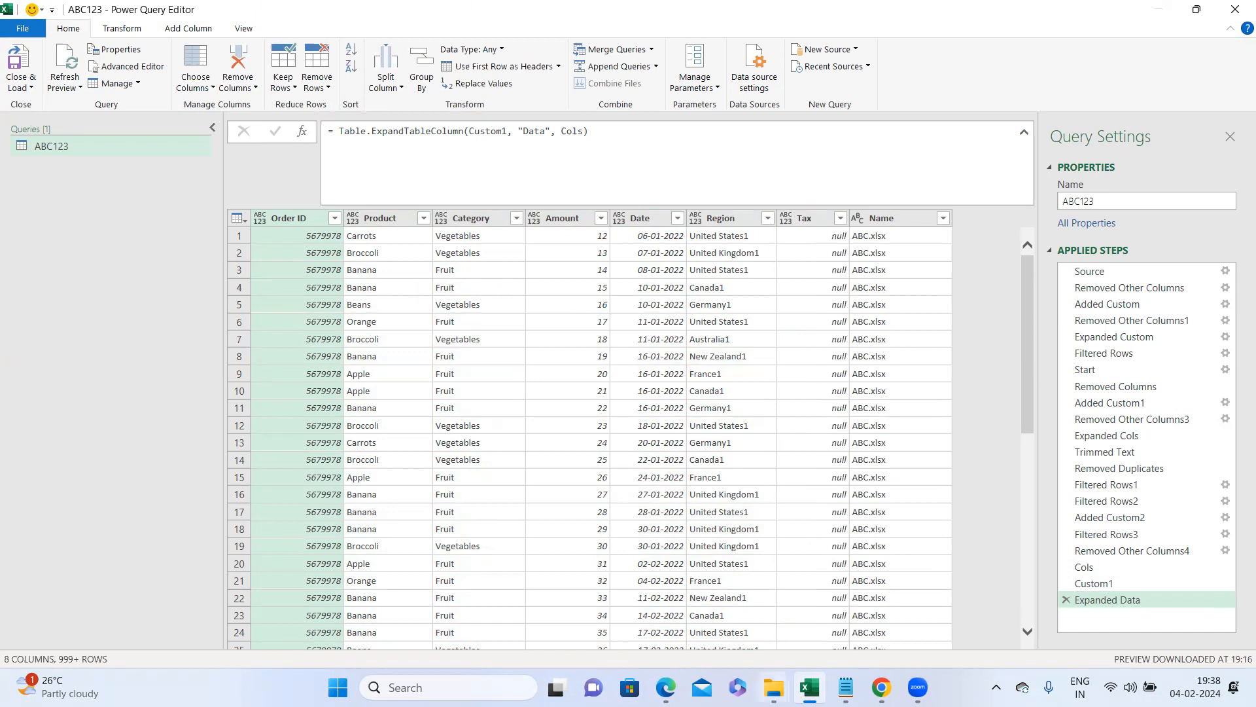
# Check the workbooks in the ABC123 folder in File Explorer and return to the Power Query Editor
pyautogui.moveTo(774, 688)
pyautogui.click(728, 611)
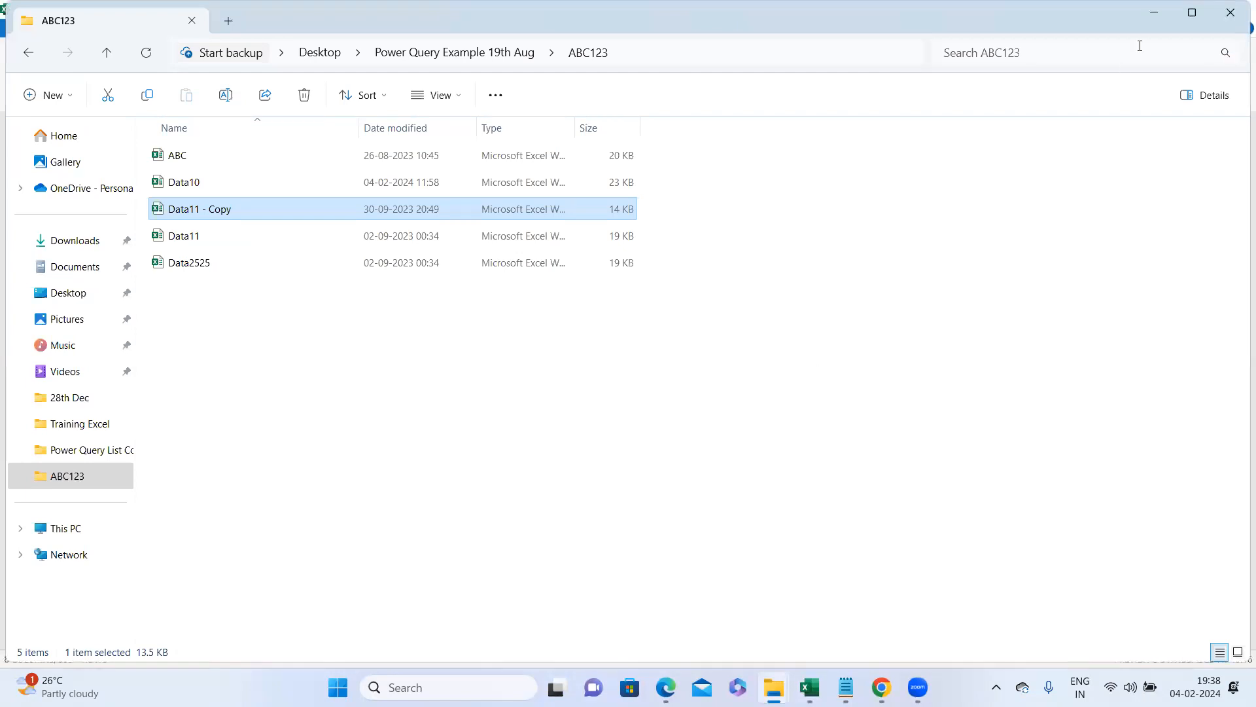
pyautogui.click(1155, 21)
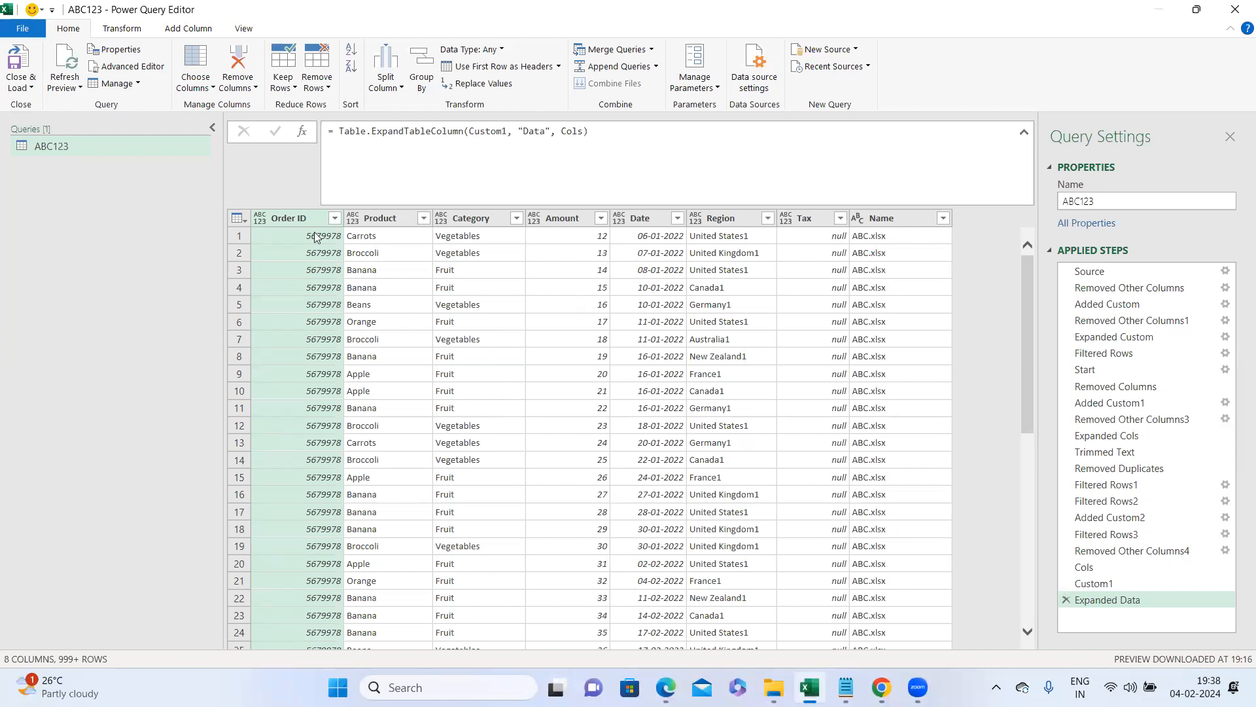
pyautogui.moveTo(763, 685)
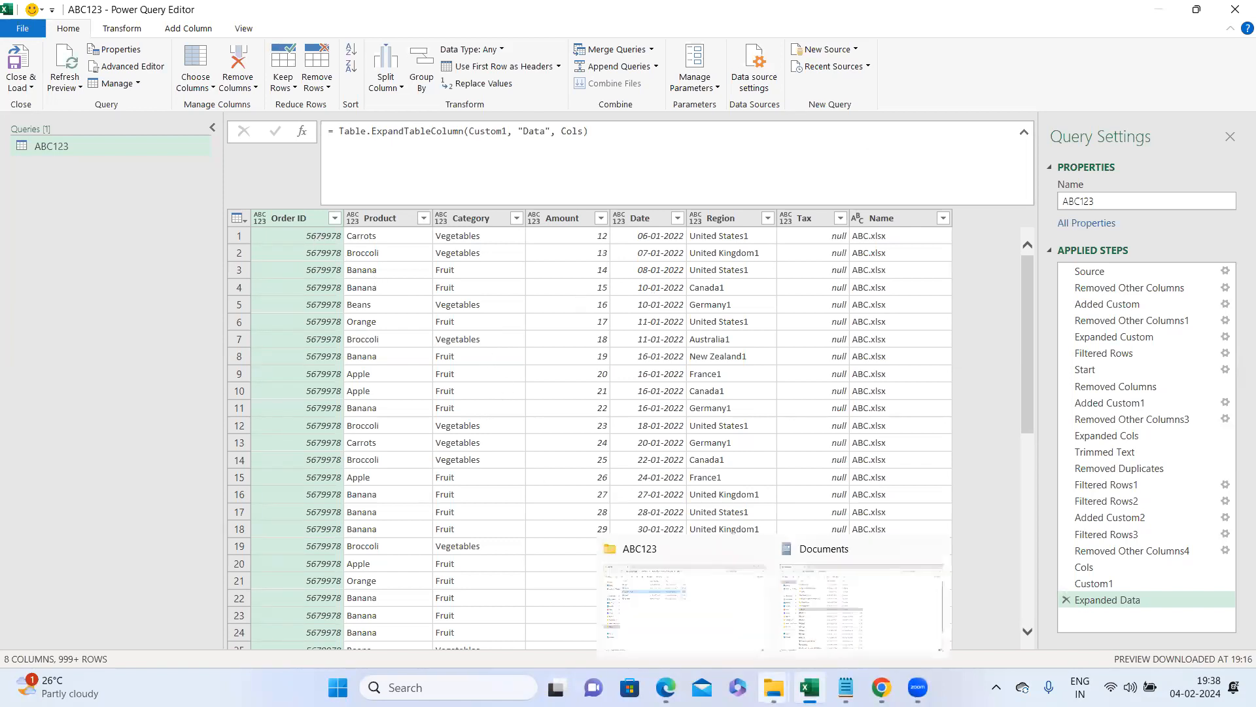
pyautogui.click(736, 640)
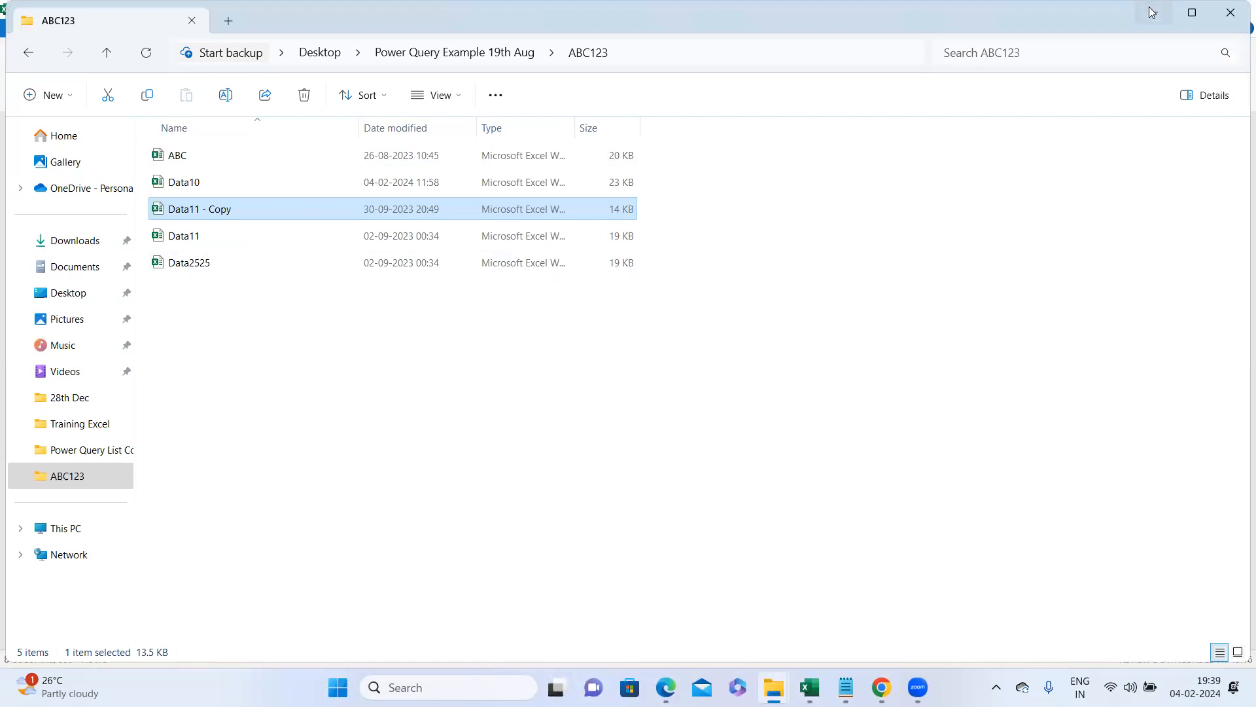
pyautogui.click(1151, 12)
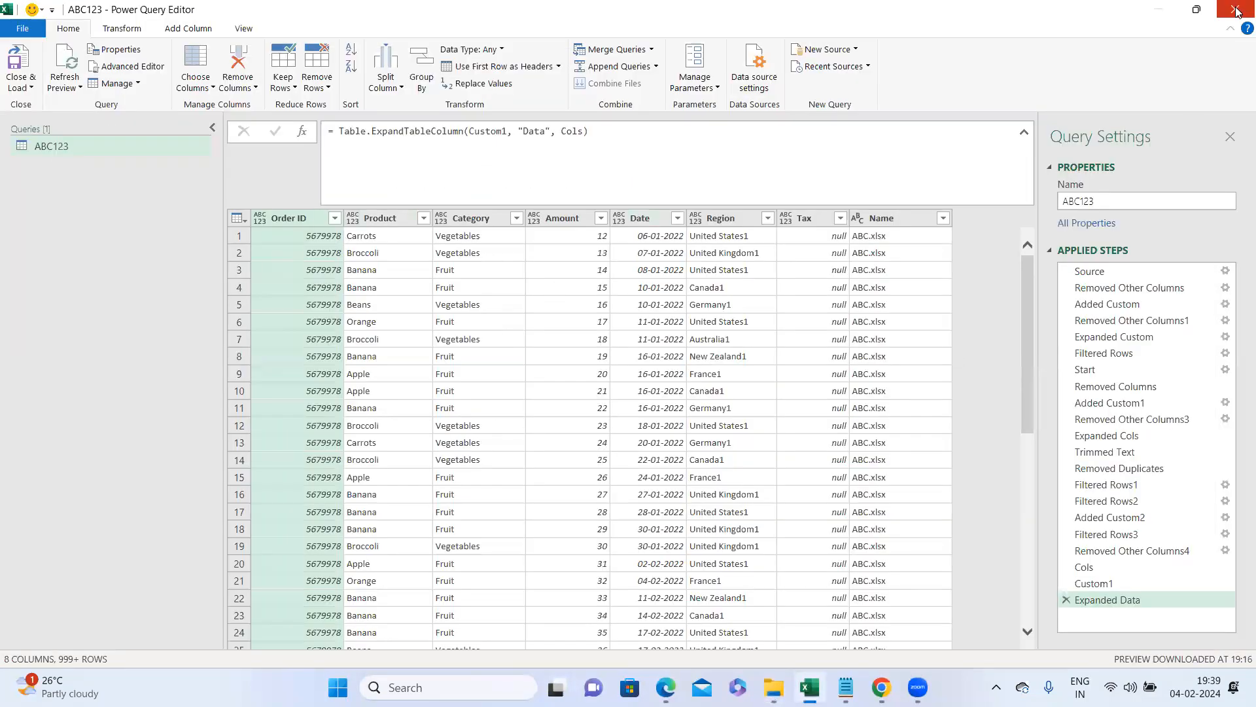
# Close the Power Query Editor keeping the changes, and review the Order ID filter values in the loaded table
pyautogui.click(1236, 11)
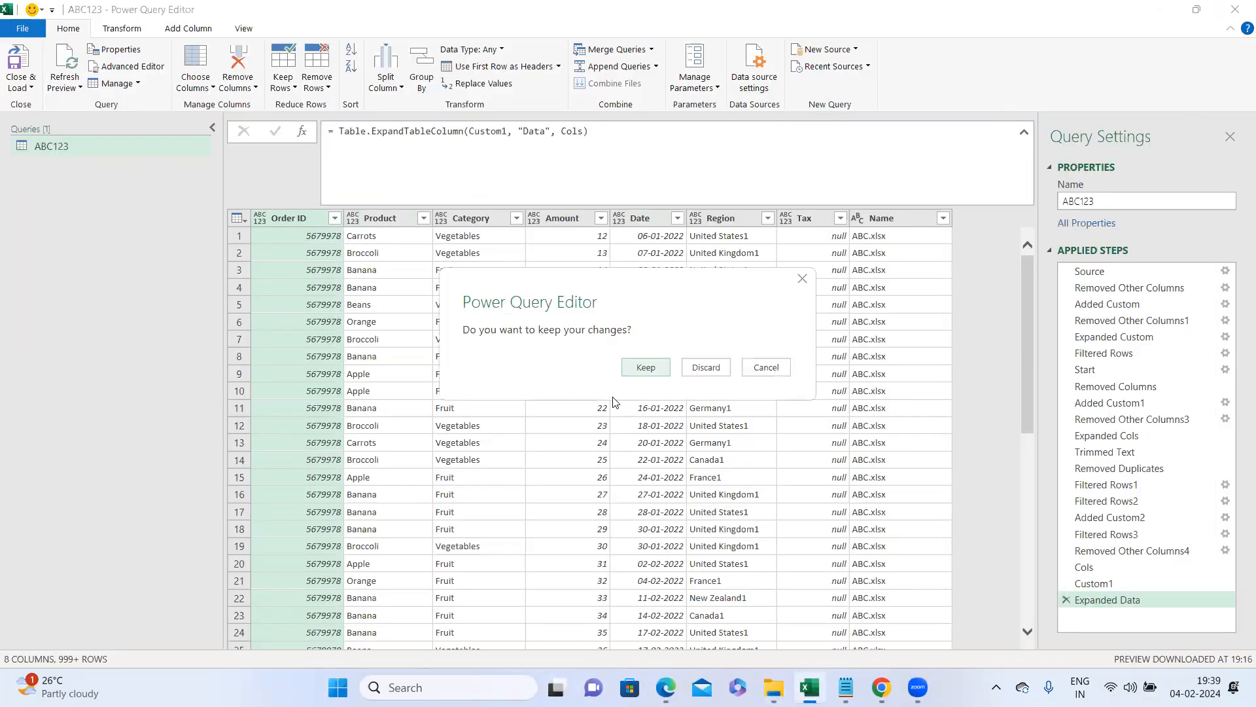
pyautogui.click(642, 370)
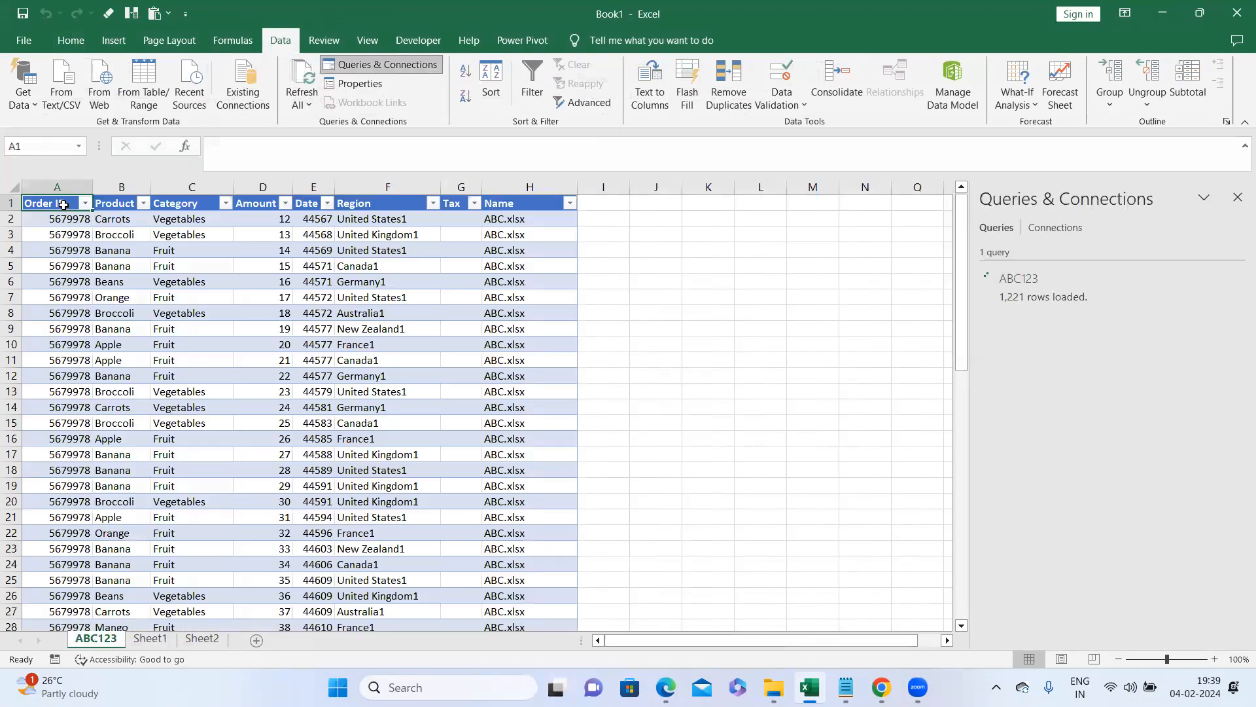
pyautogui.click(85, 204)
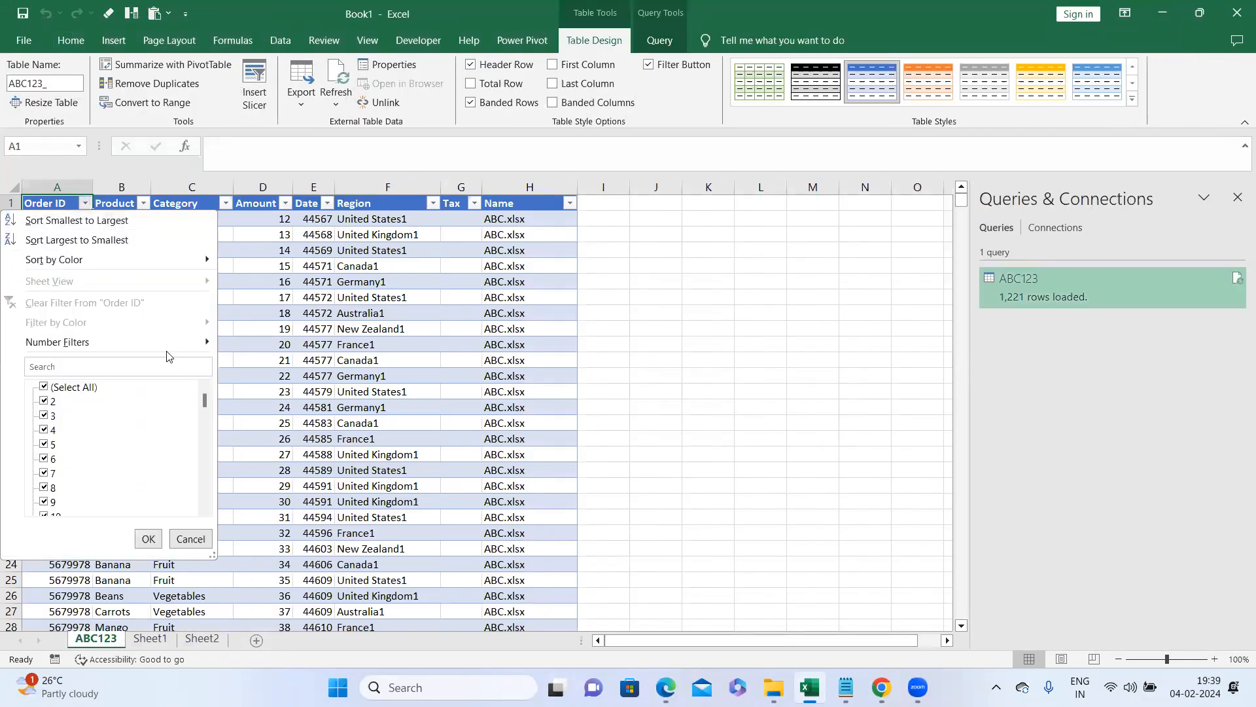
pyautogui.moveTo(203, 400); pyautogui.dragTo(204, 497)
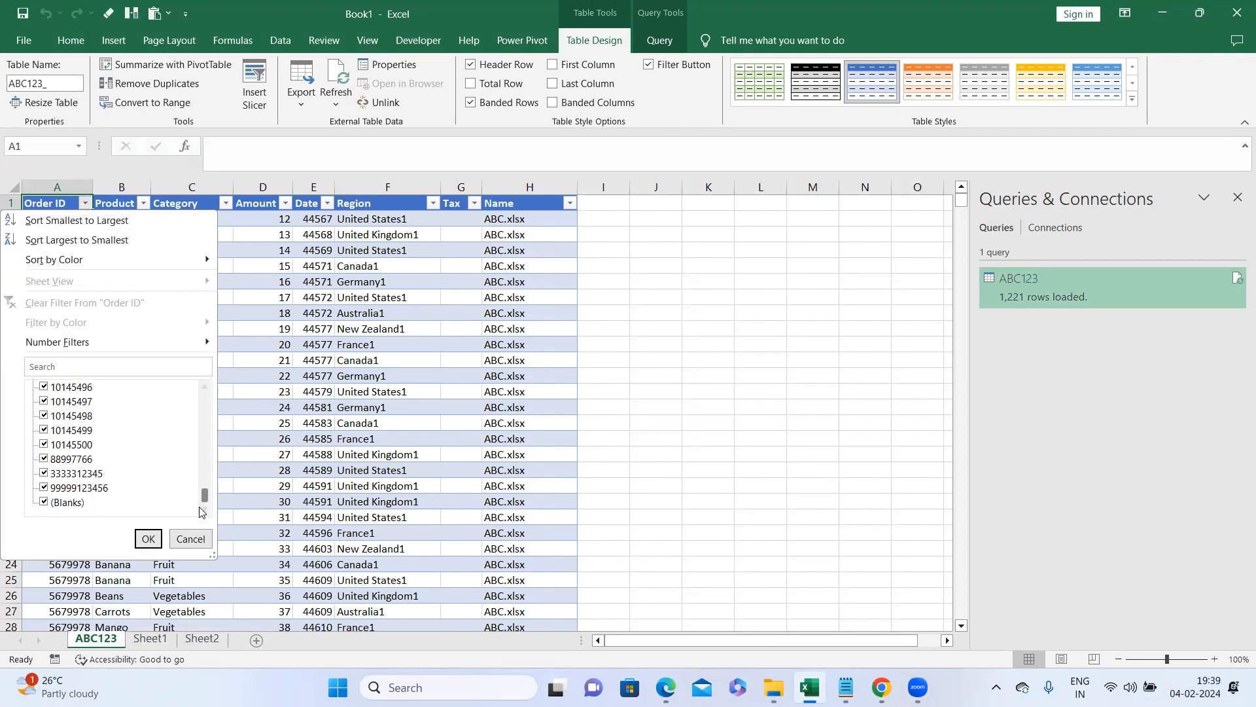
pyautogui.click(187, 539)
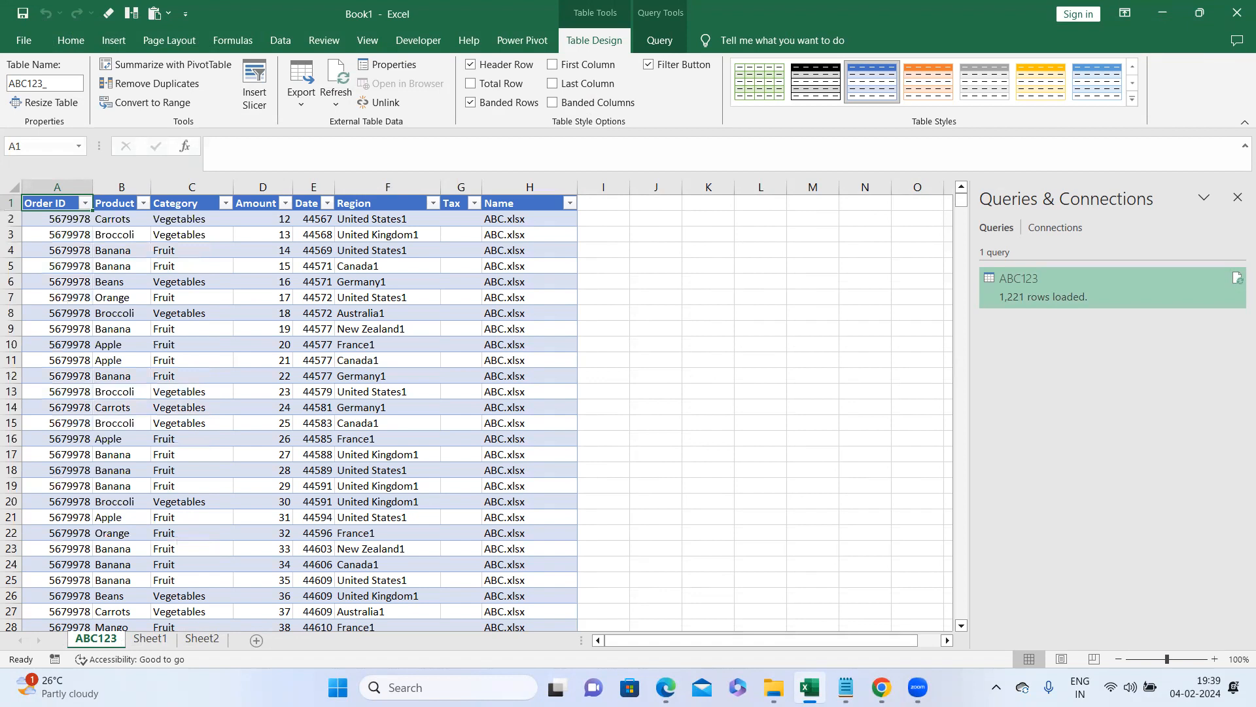
# Open the Data11 workbook from the ABC123 folder and copy A1:F16 of Sheet2 to a new sheet
pyautogui.hotkey('alt', 'Tab')
pyautogui.doubleClick(188, 236)
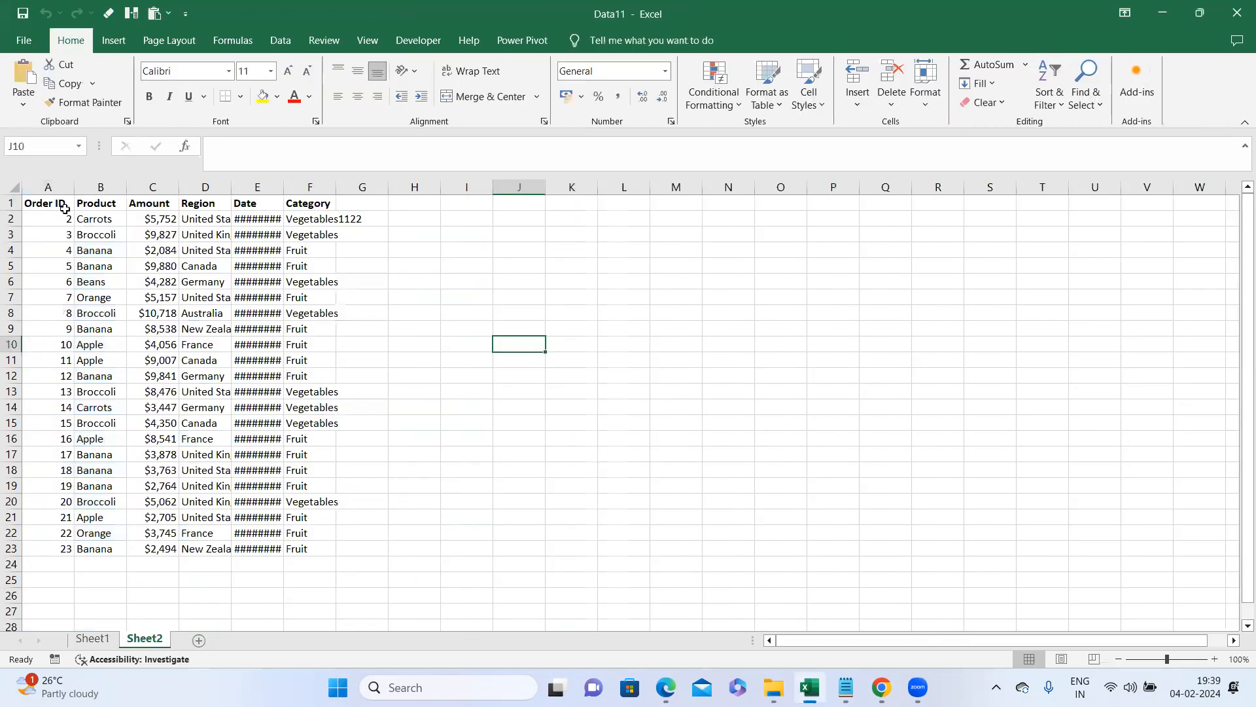
pyautogui.moveTo(56, 204); pyautogui.dragTo(309, 448)
pyautogui.hotkey('ctrl', 'c')
pyautogui.click(198, 640)
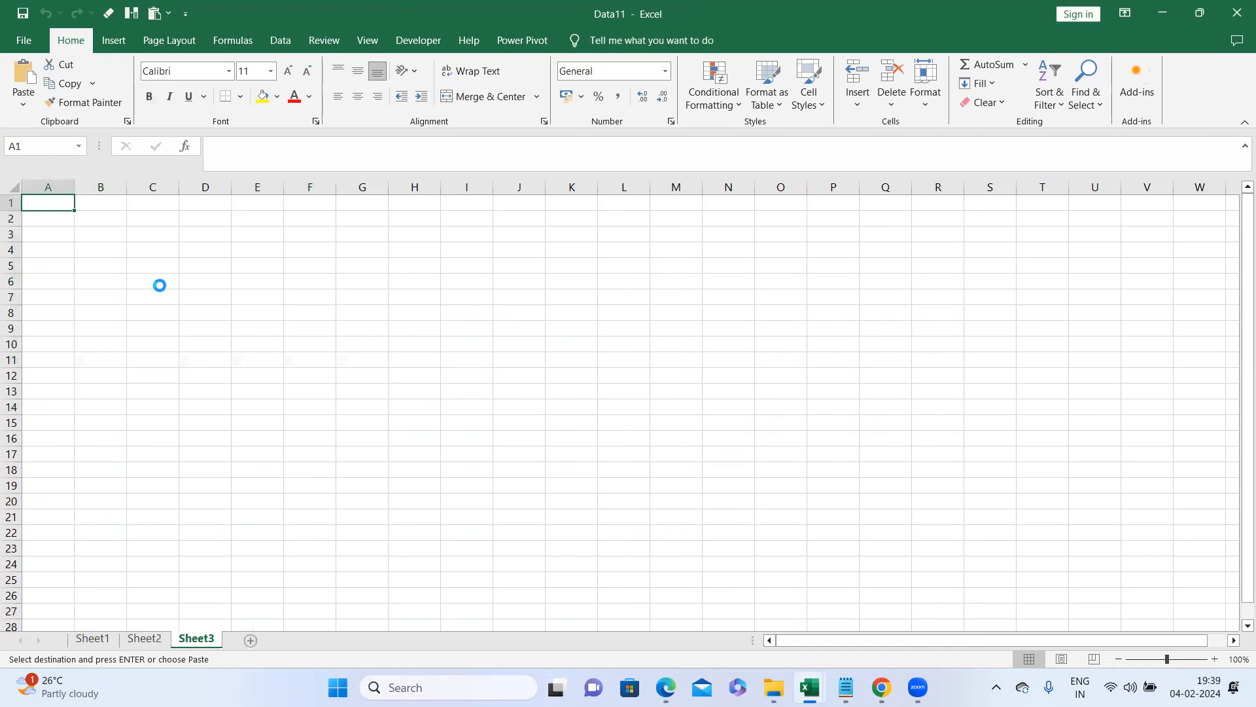
pyautogui.hotkey('ctrl', 'v')
# Set the first Order ID in A2 to 222333444 and fill it down to A16 as a series
pyautogui.click(91, 230)
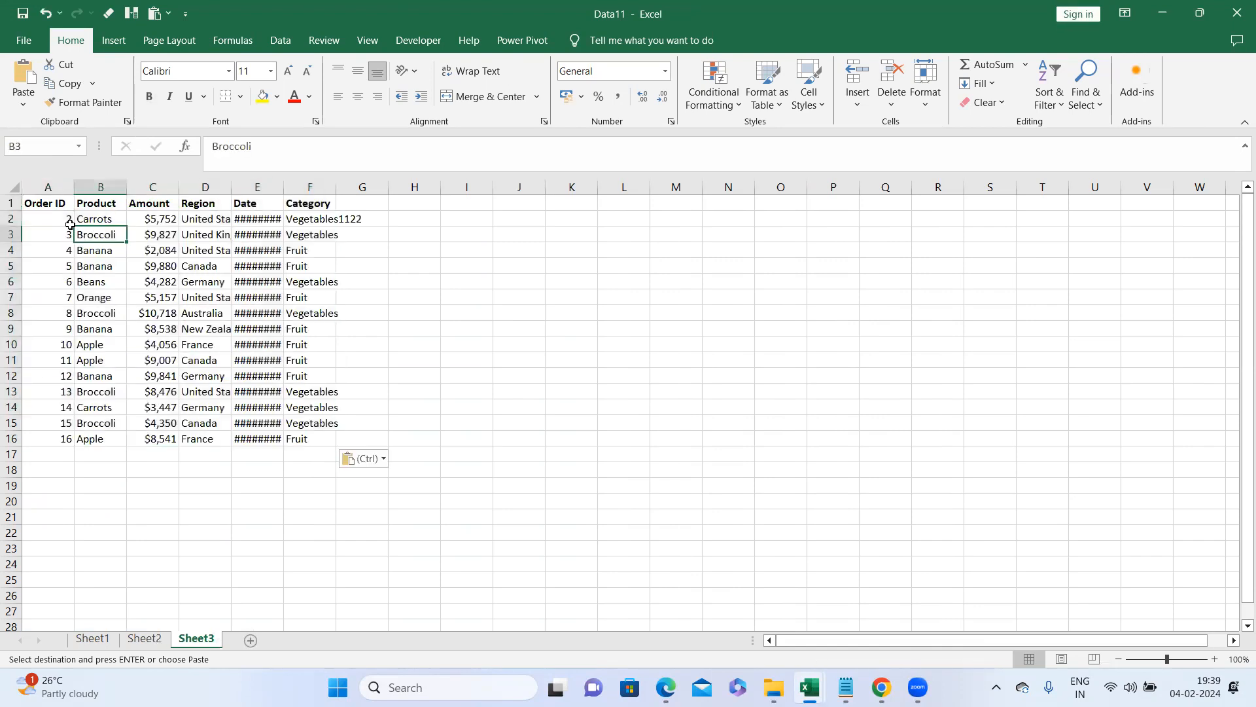
pyautogui.click(66, 219)
pyautogui.write('22233')
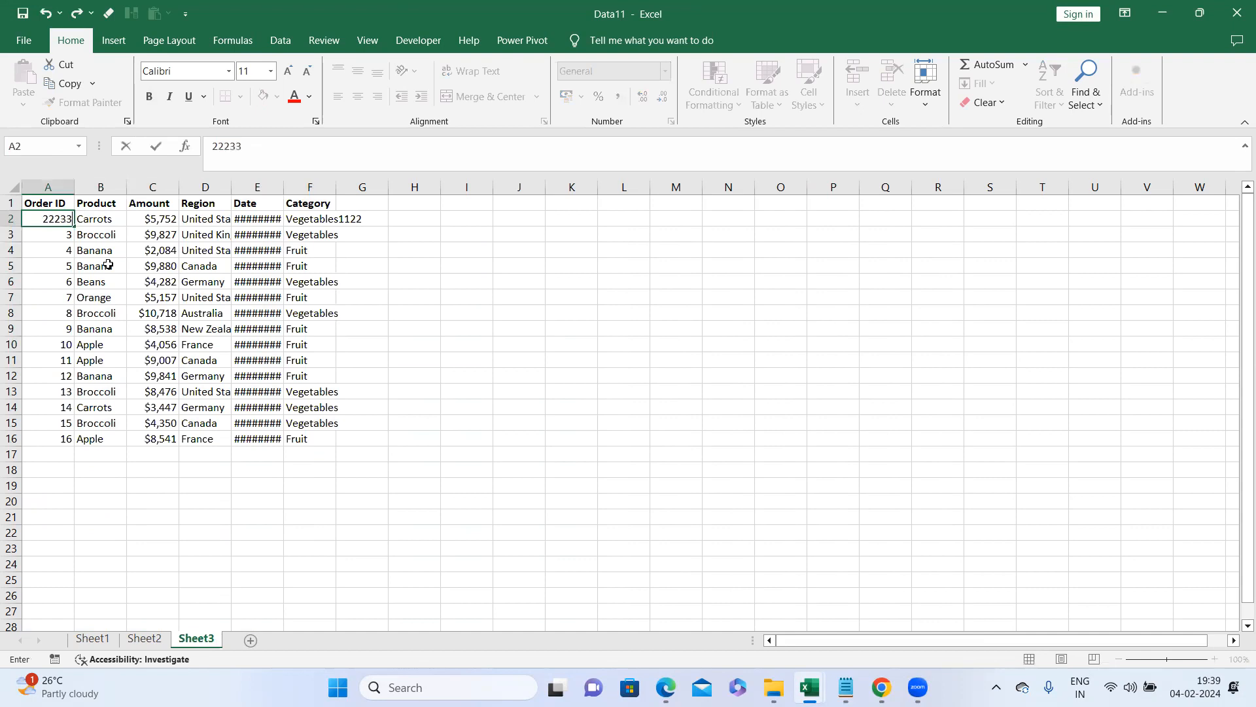
pyautogui.write('3444')
pyautogui.click(108, 265)
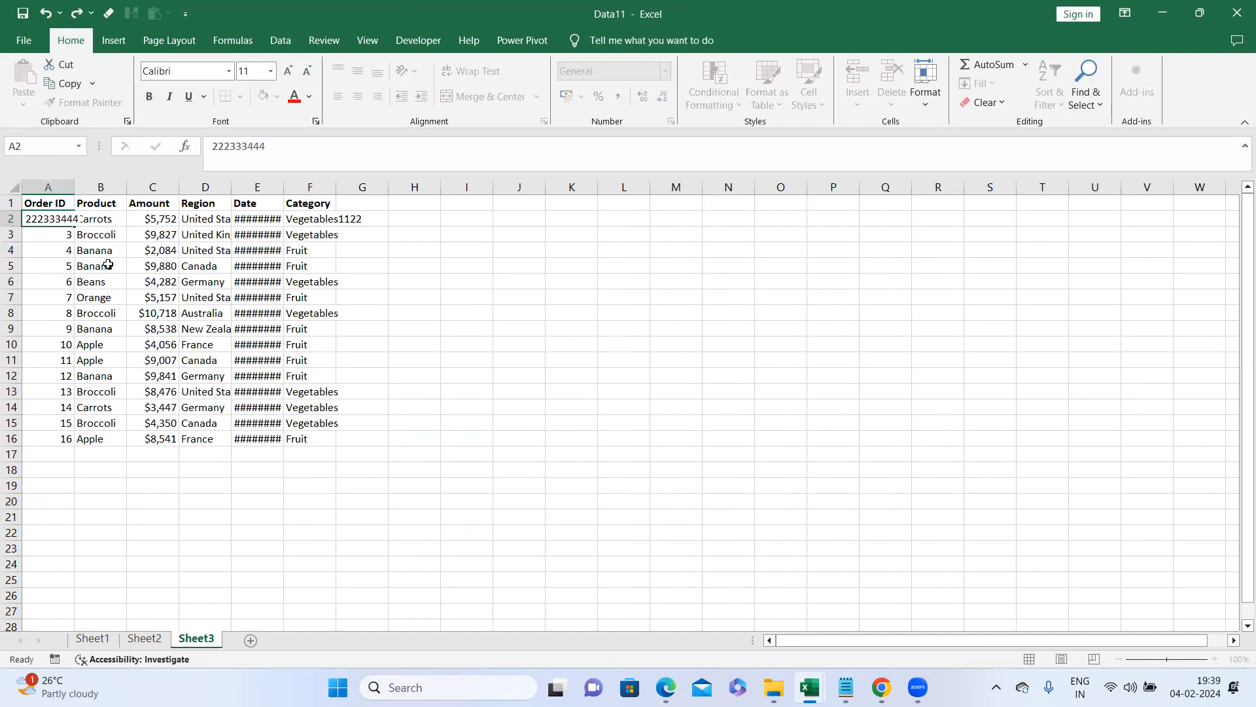
pyautogui.click(76, 219)
pyautogui.doubleClick(81, 226)
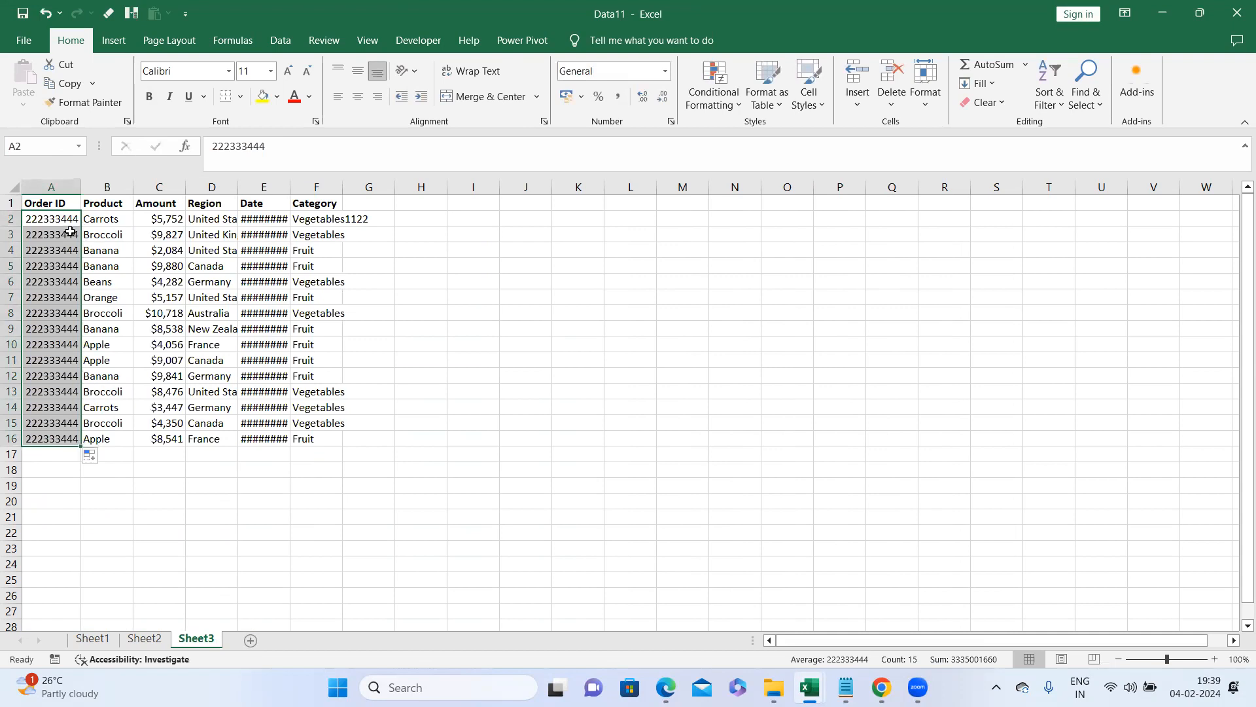
pyautogui.click(91, 456)
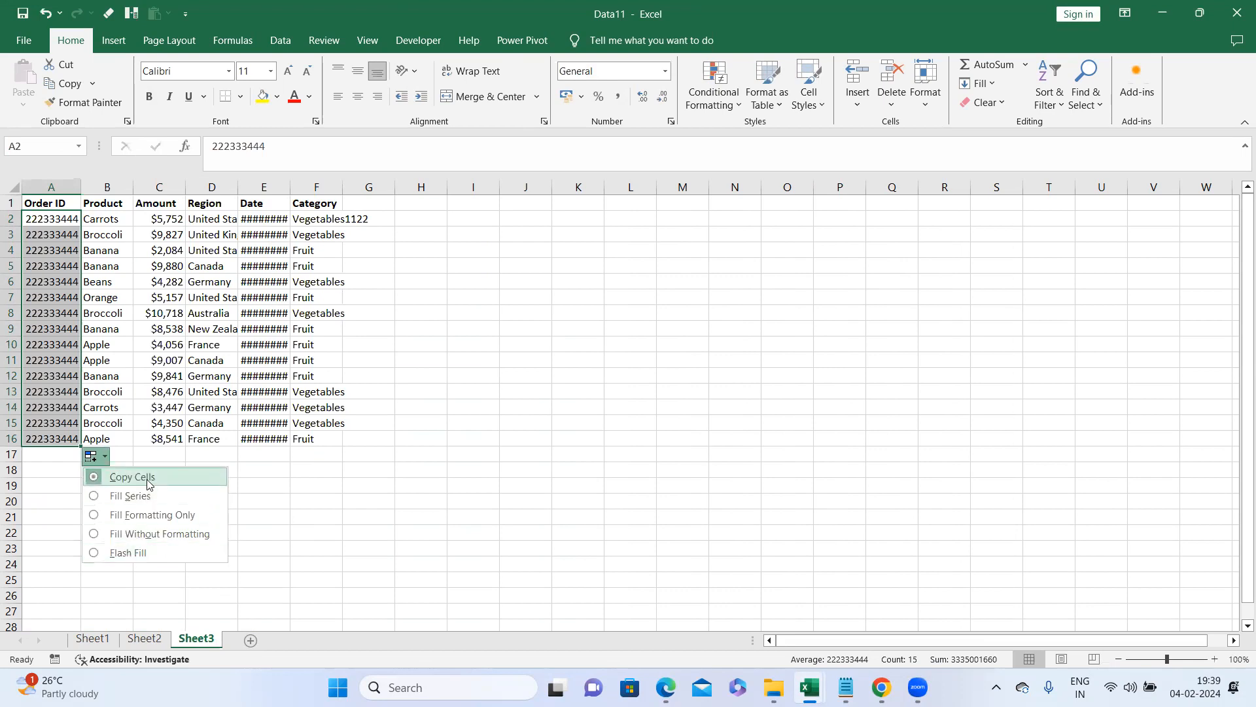
pyautogui.click(141, 496)
# Change the first product in B2 to Carrots1 and fill the numbered series down to B16
pyautogui.click(118, 219)
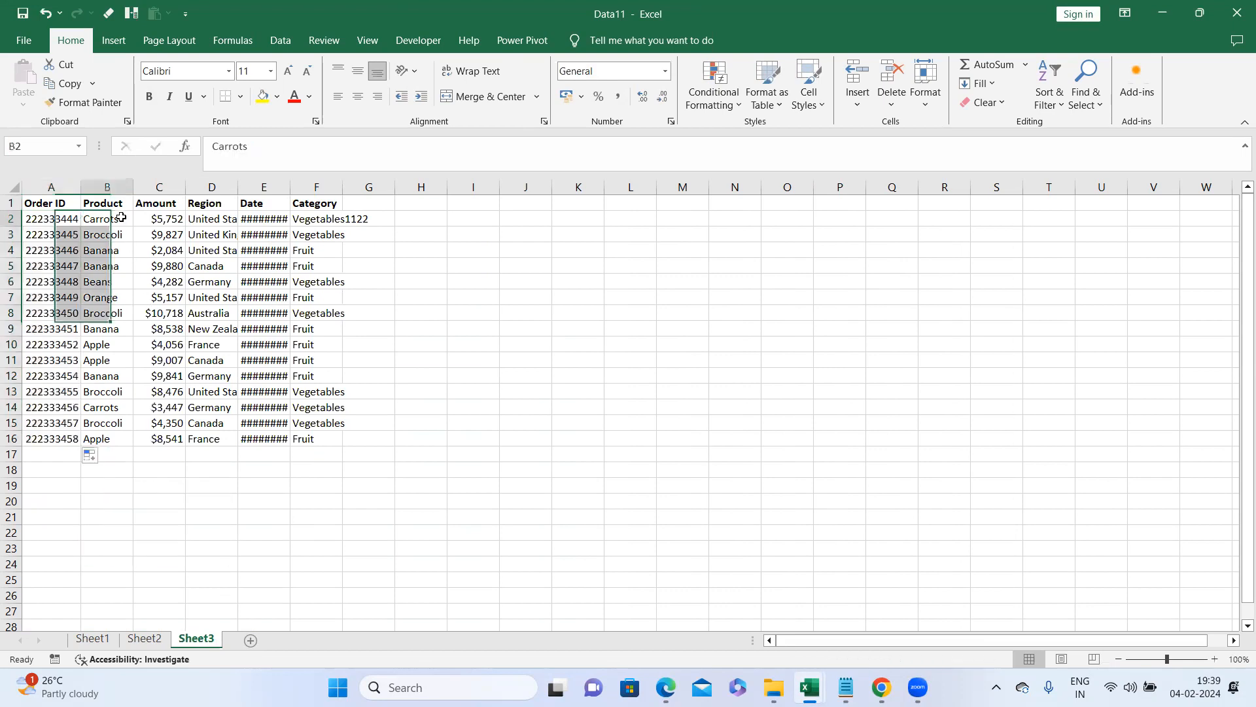
pyautogui.press('Down')
pyautogui.press('Down')
pyautogui.press('Down')
pyautogui.click(117, 219)
pyautogui.moveTo(132, 226); pyautogui.dragTo(133, 444)
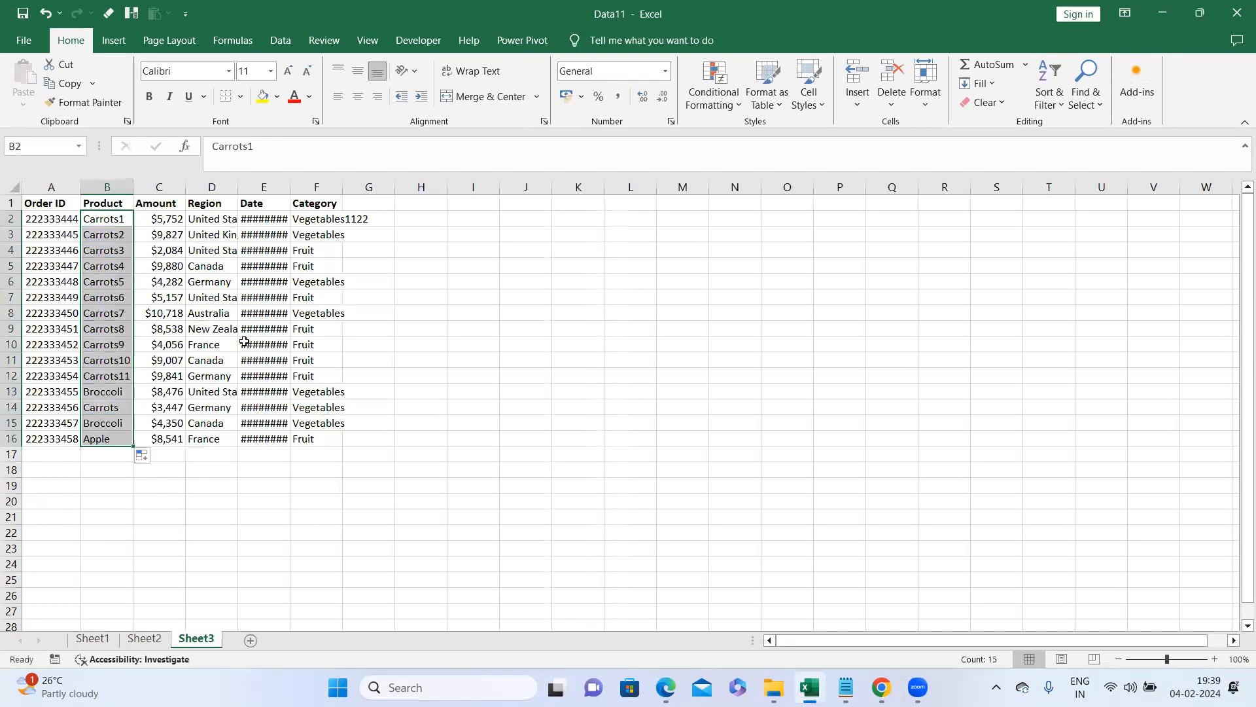
# Save and close Data11, and refresh the ABC123 query table in Book1
pyautogui.click(268, 333)
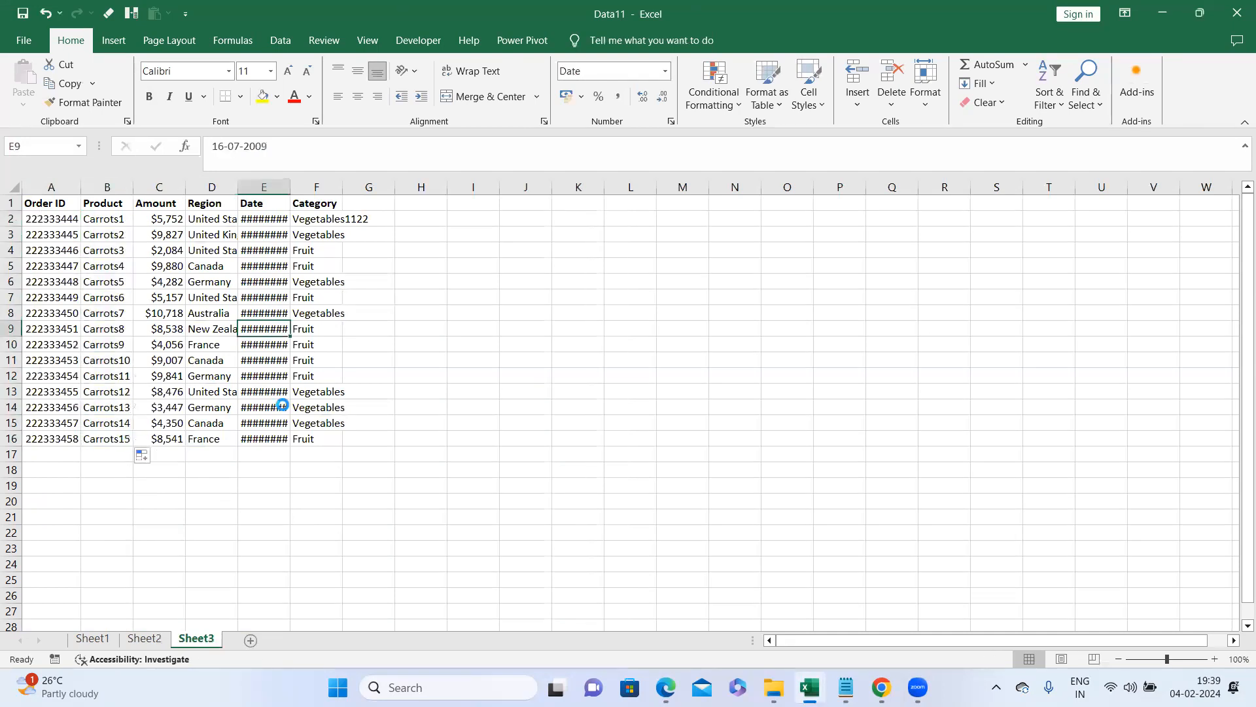
pyautogui.click(1236, 11)
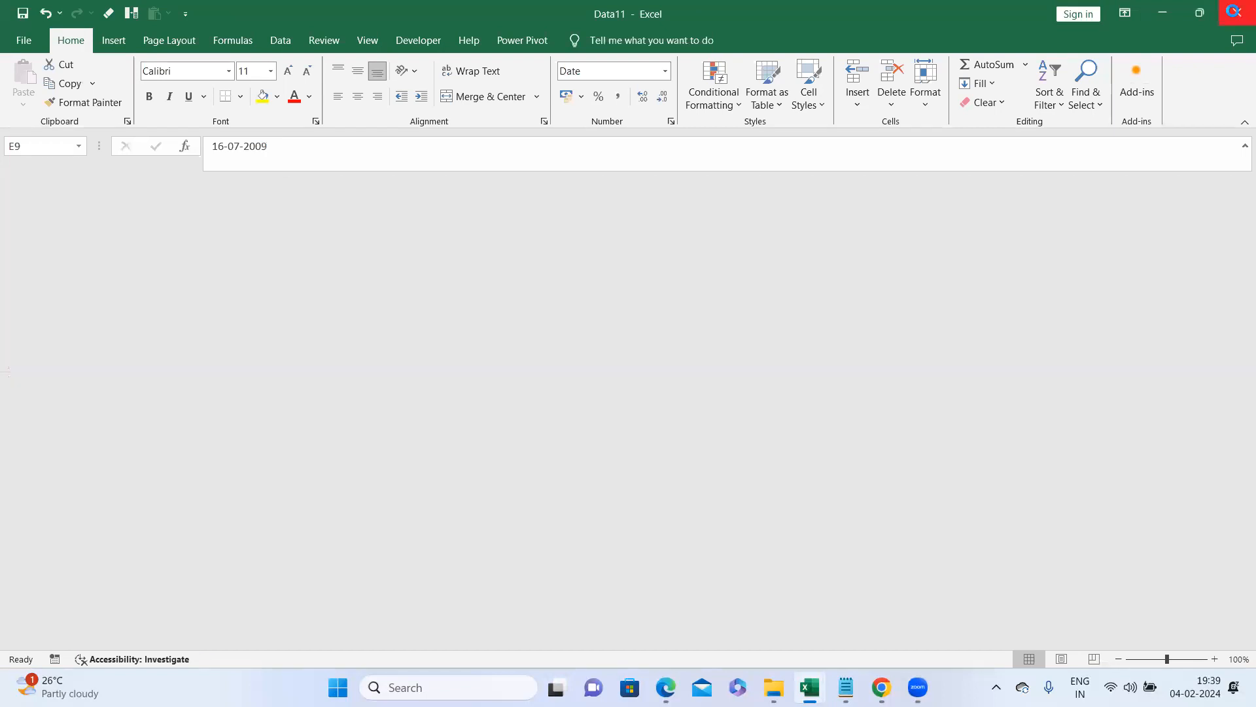
pyautogui.click(257, 331)
pyautogui.rightClick(257, 330)
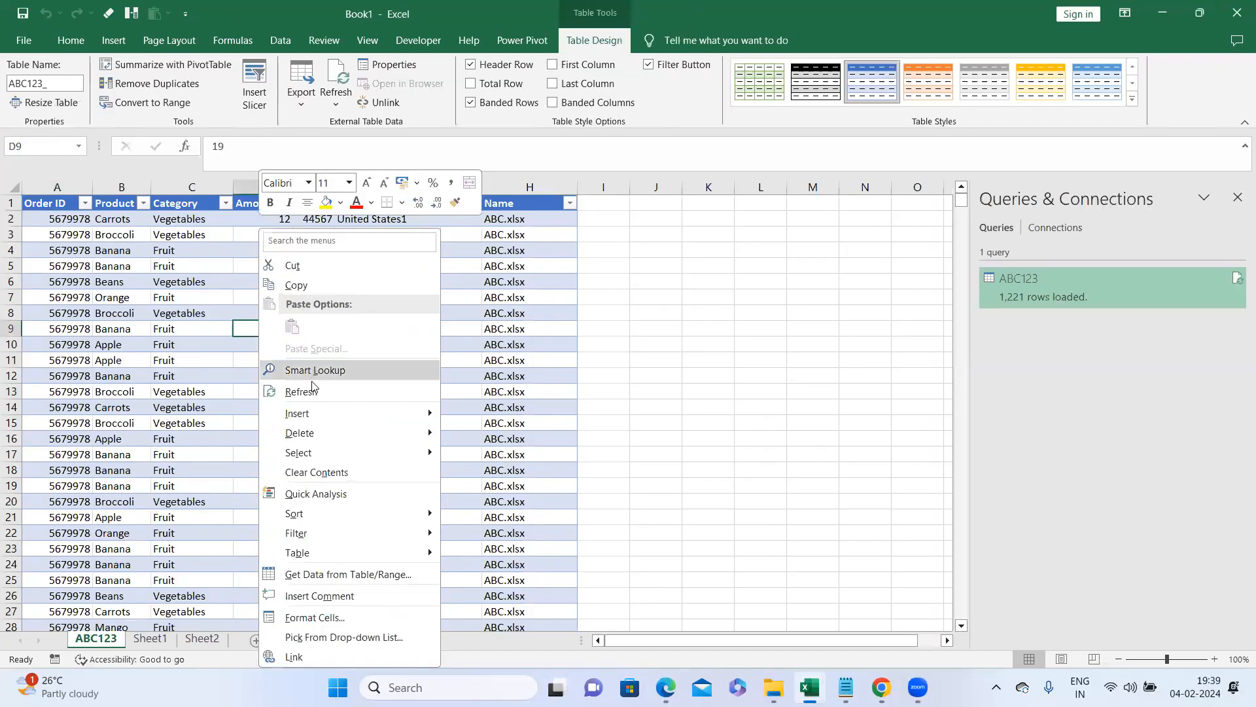
pyautogui.click(313, 390)
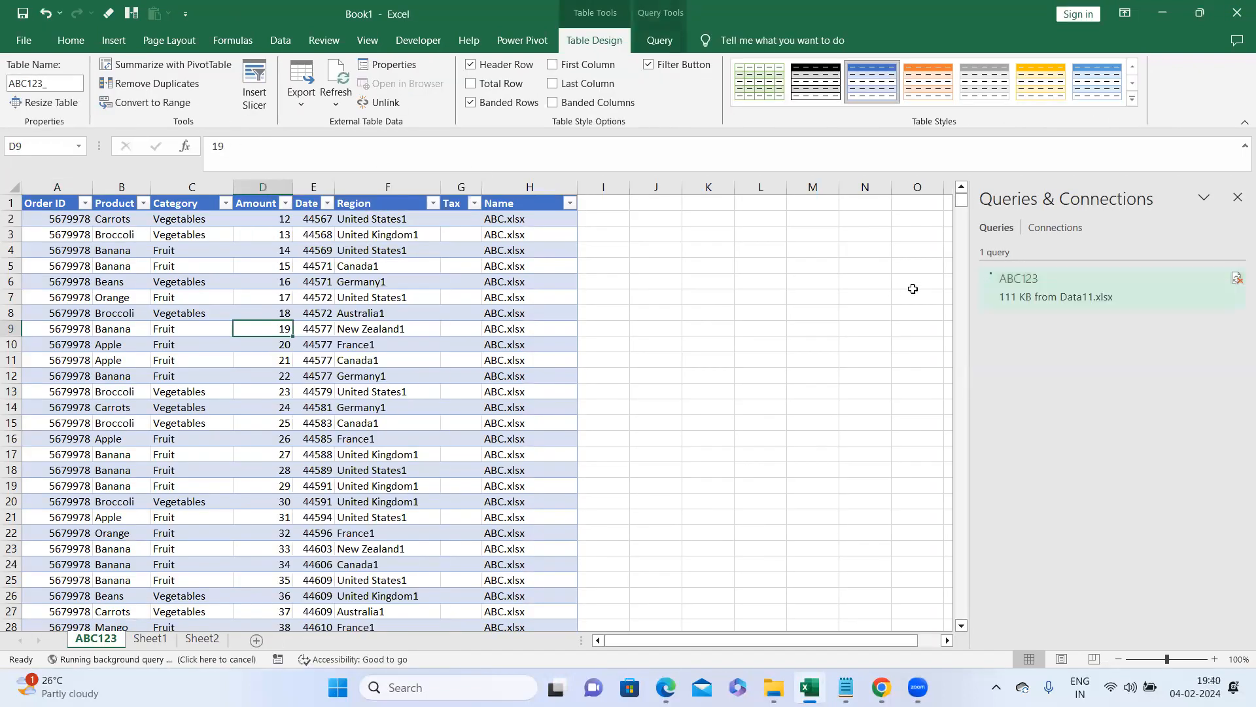
# Check the Order ID filter values in the refreshed table for the new order IDs
pyautogui.click(84, 204)
pyautogui.moveTo(205, 407)
pyautogui.mouseDown()
pyautogui.moveTo(207, 511)
pyautogui.moveTo(204, 424)
pyautogui.mouseUp()
pyautogui.click(240, 298)
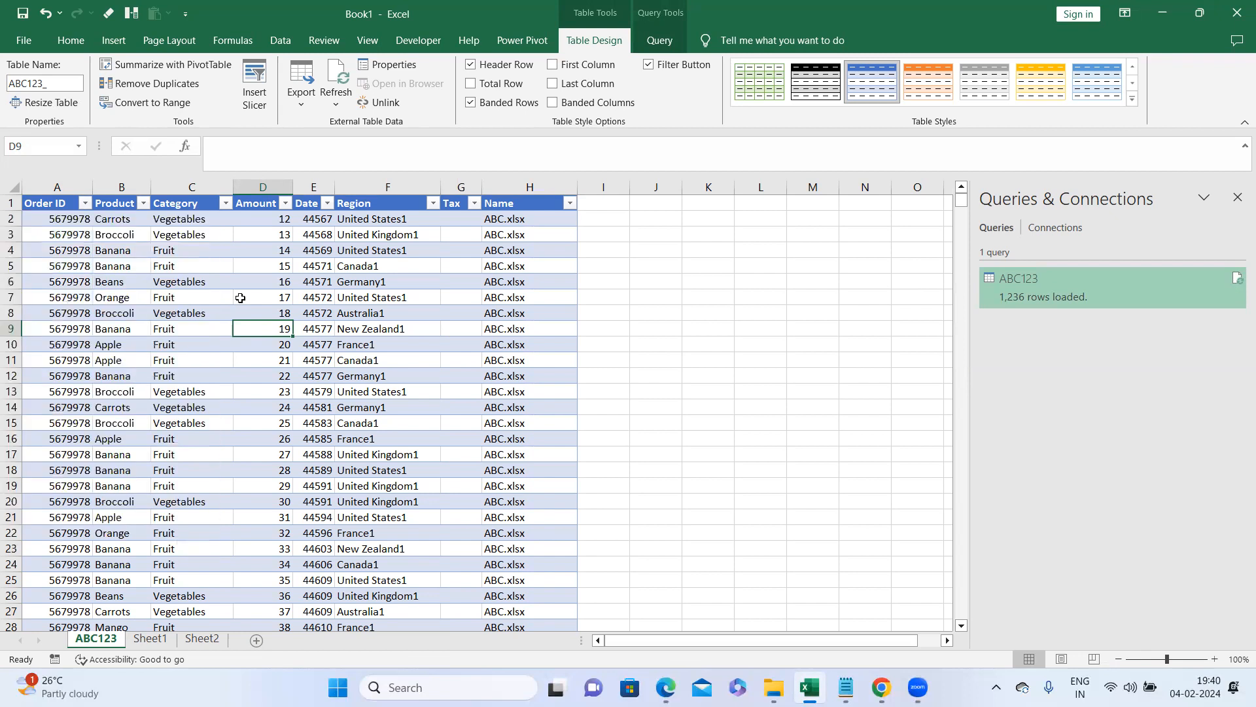
# Filter the Product column to Carrots1 to inspect the new record, and turn the table's filters off
pyautogui.click(143, 203)
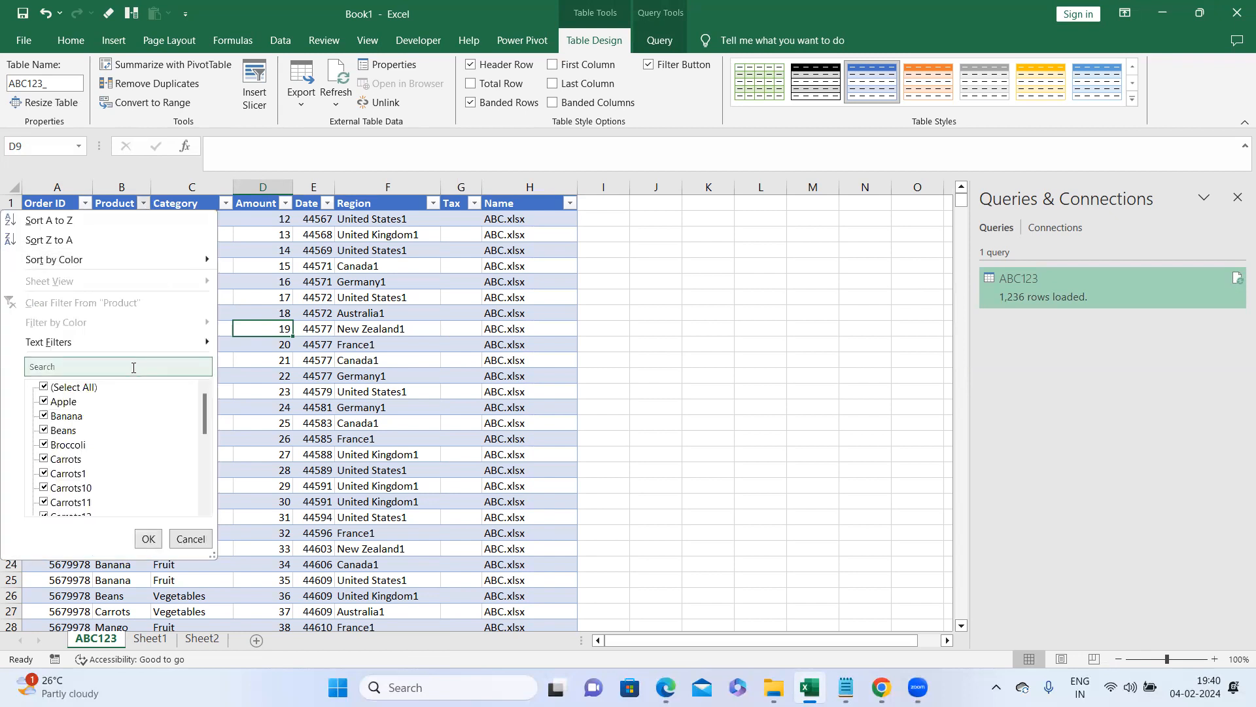
pyautogui.click(95, 387)
pyautogui.click(67, 473)
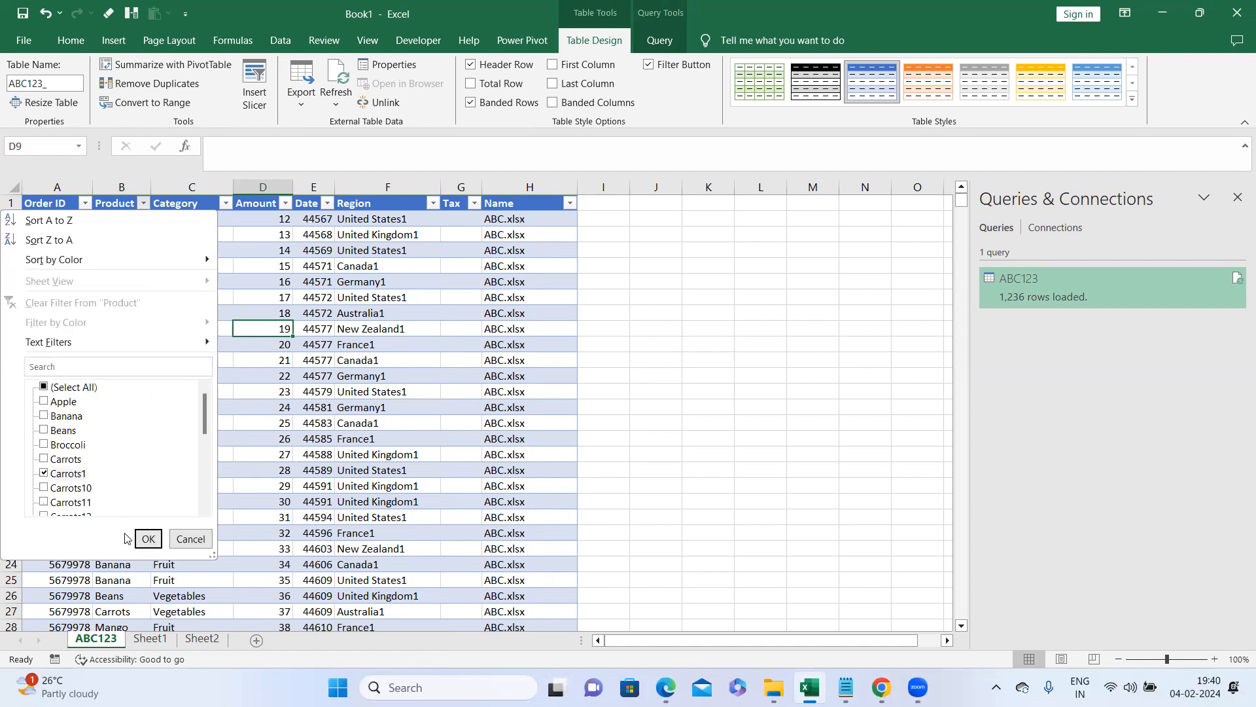
pyautogui.click(148, 539)
pyautogui.click(83, 220)
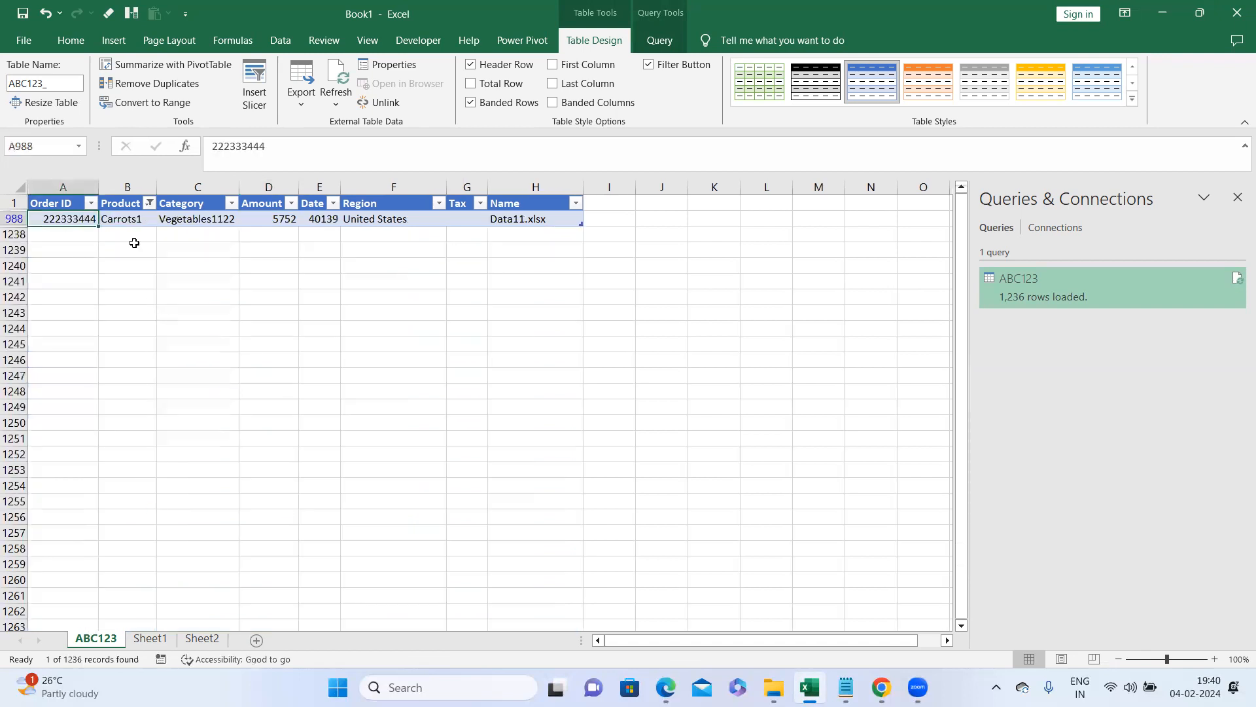
pyautogui.click(181, 203)
pyautogui.hotkey('ctrl', 'shift', 'l')
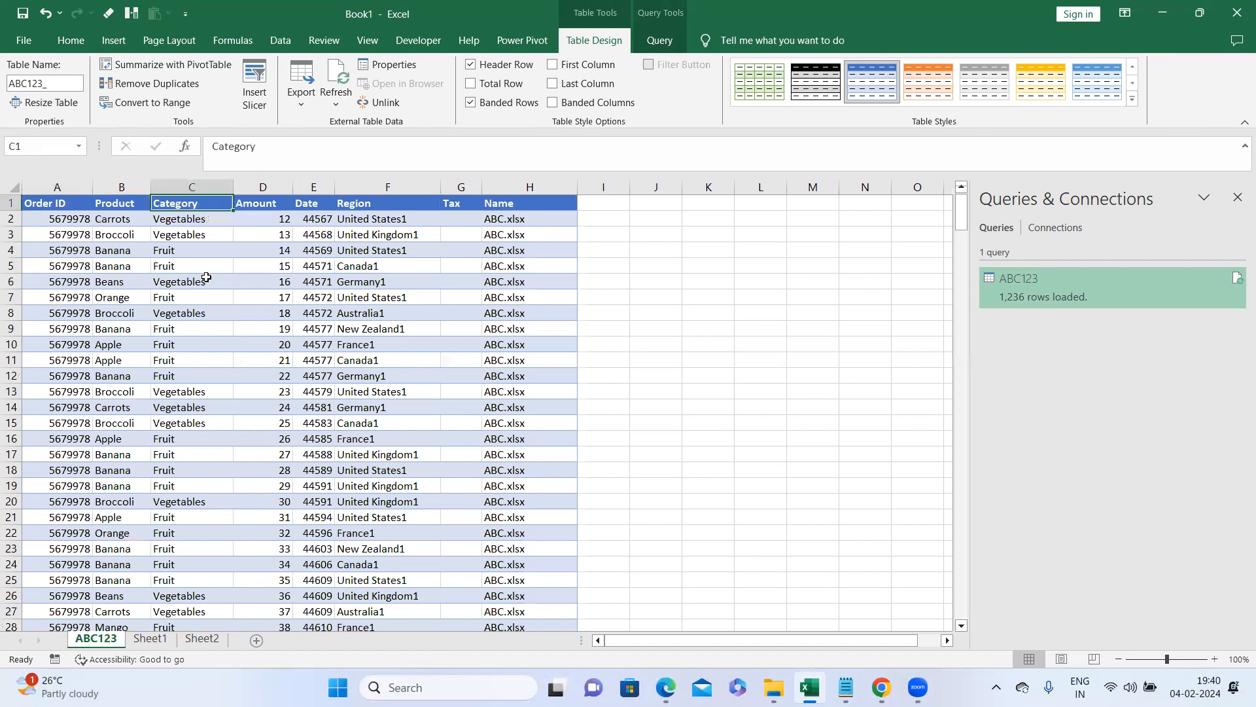
# Sort the ABC123 folder by date modified and open Data11 to check its Sheet3 data, closing it again
pyautogui.moveTo(810, 687)
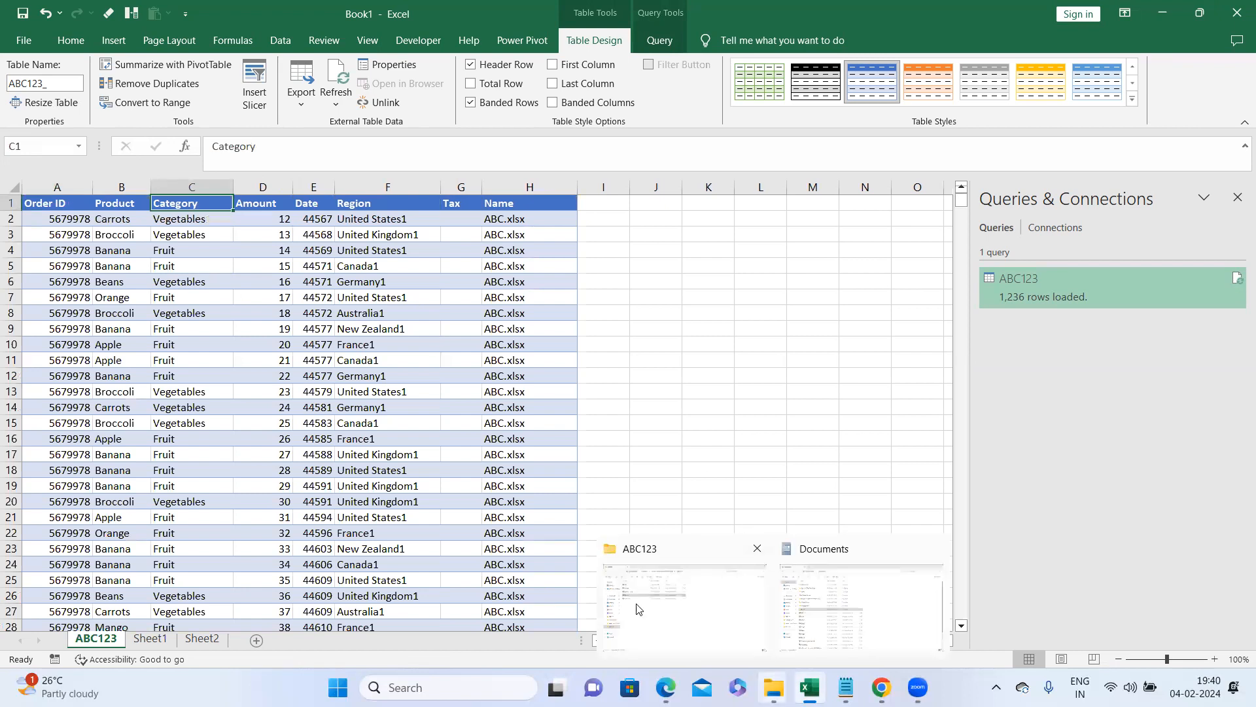
pyautogui.click(638, 605)
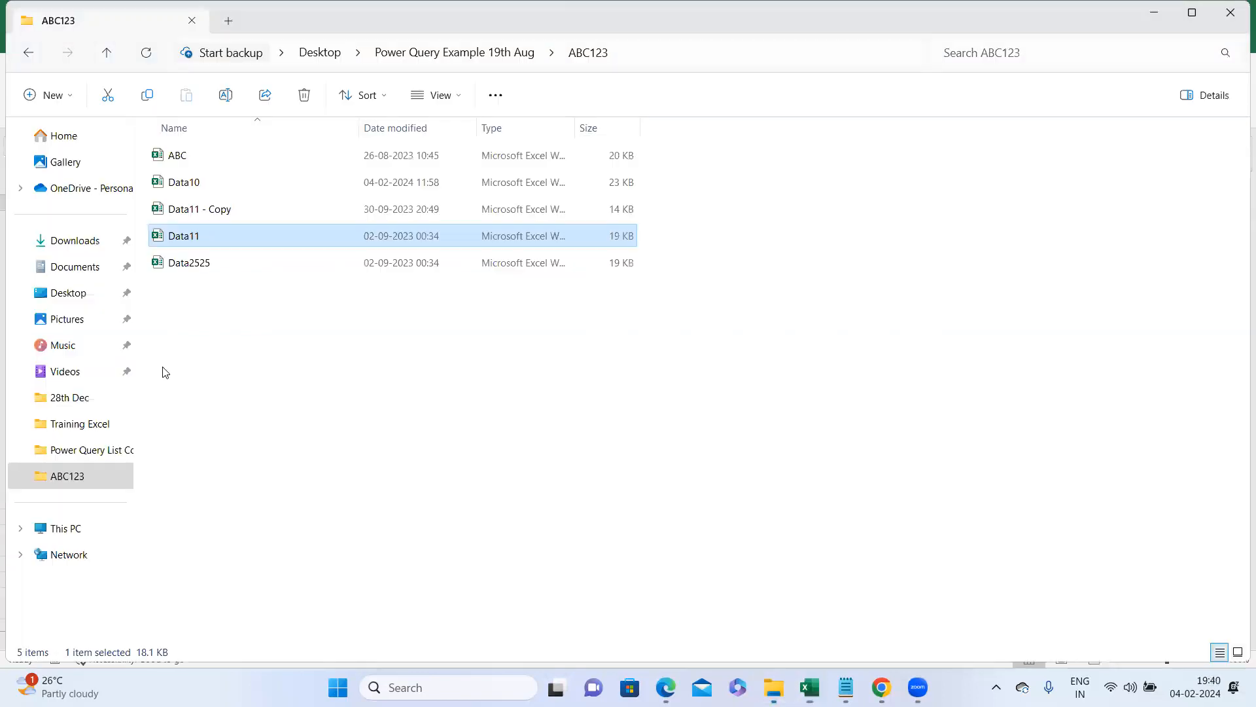
pyautogui.click(392, 128)
pyautogui.click(392, 126)
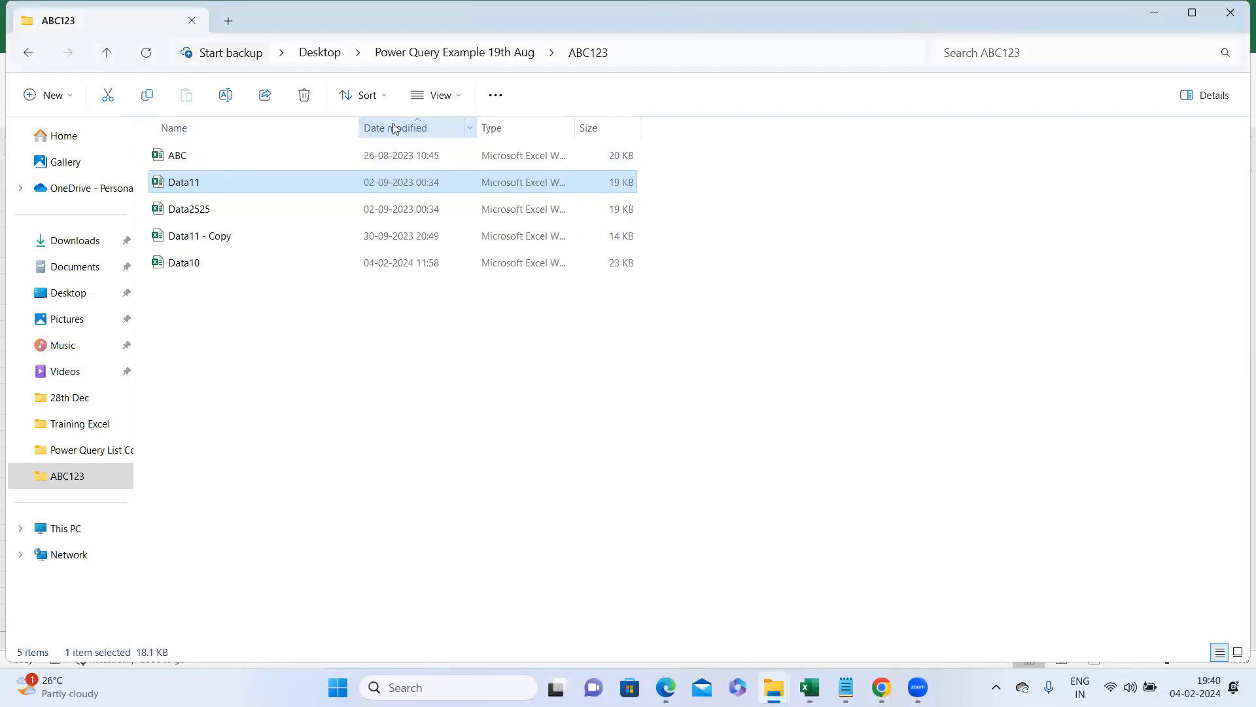
pyautogui.doubleClick(207, 181)
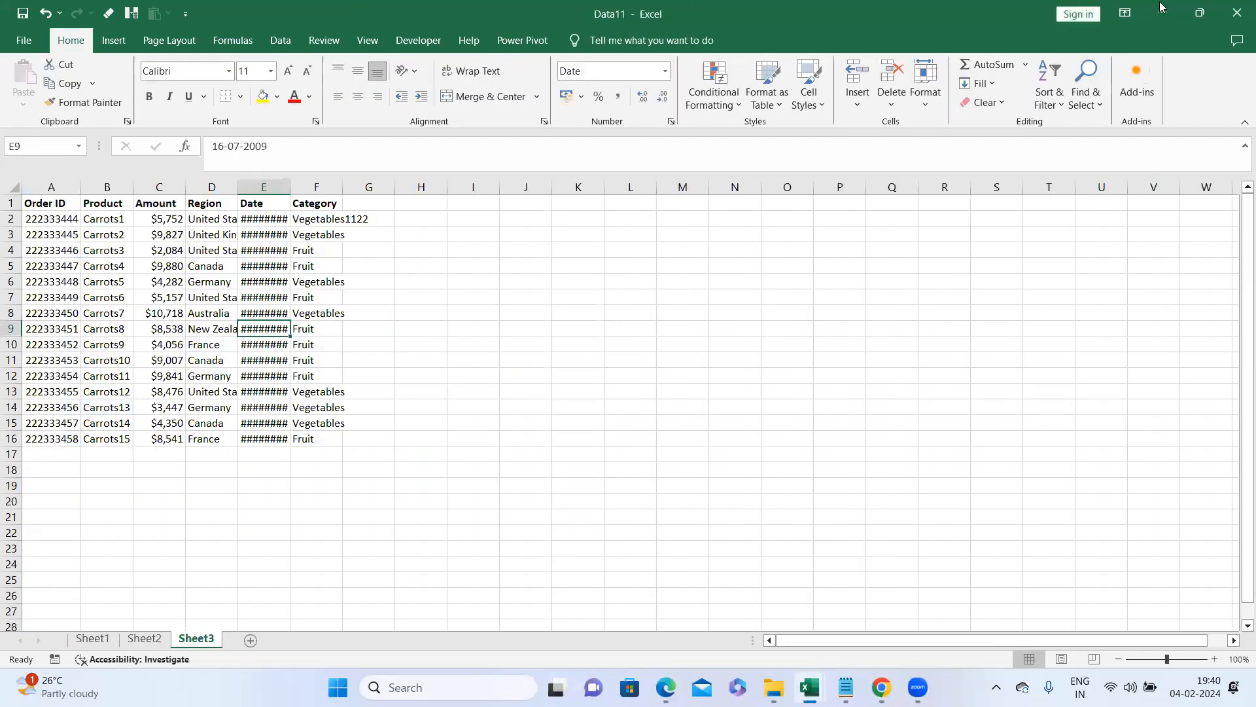
pyautogui.click(1235, 13)
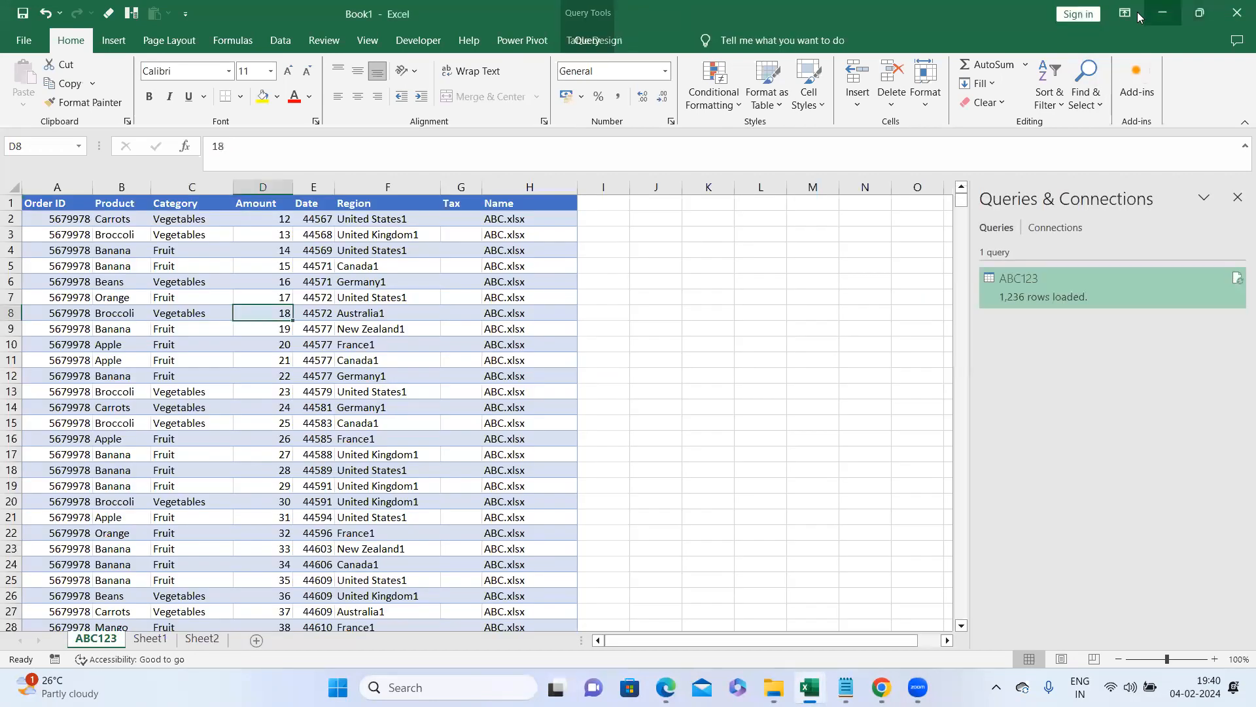
# Turn the table's filters on, show only rows whose Name is Data11.xlsx, and check their Order ID values
pyautogui.click(223, 213)
pyautogui.click(216, 201)
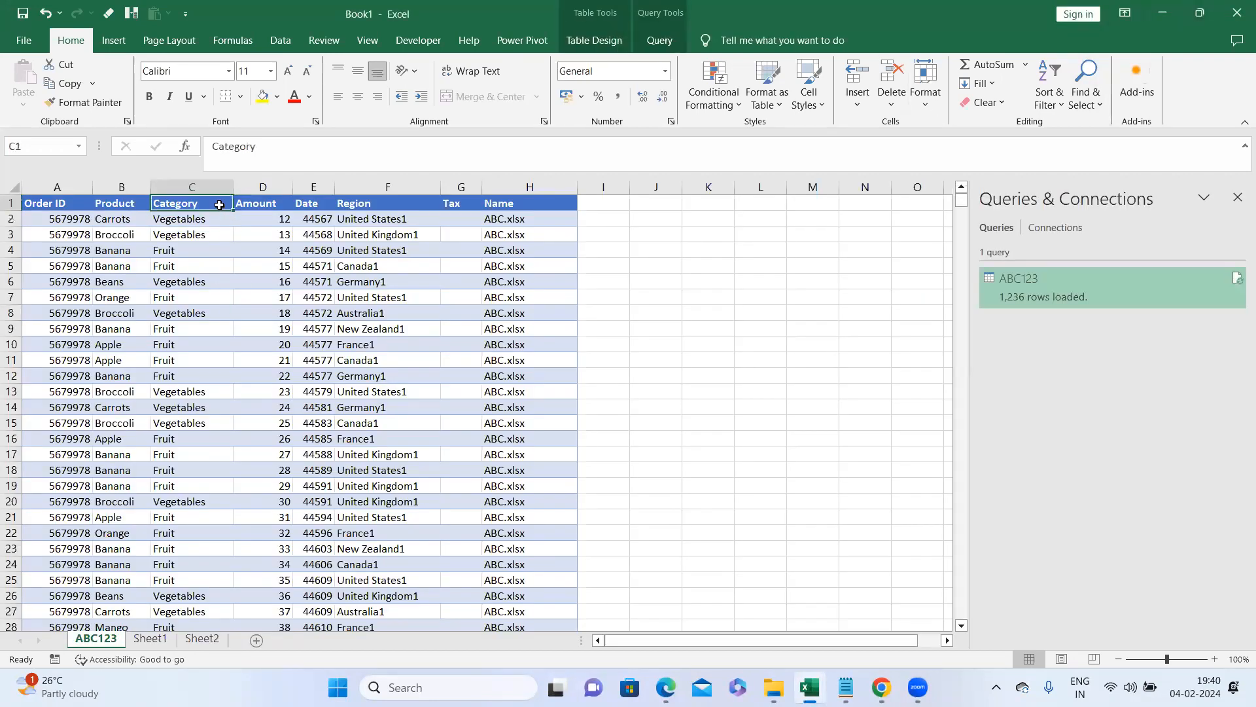
pyautogui.hotkey('ctrl', 'shift', 'l')
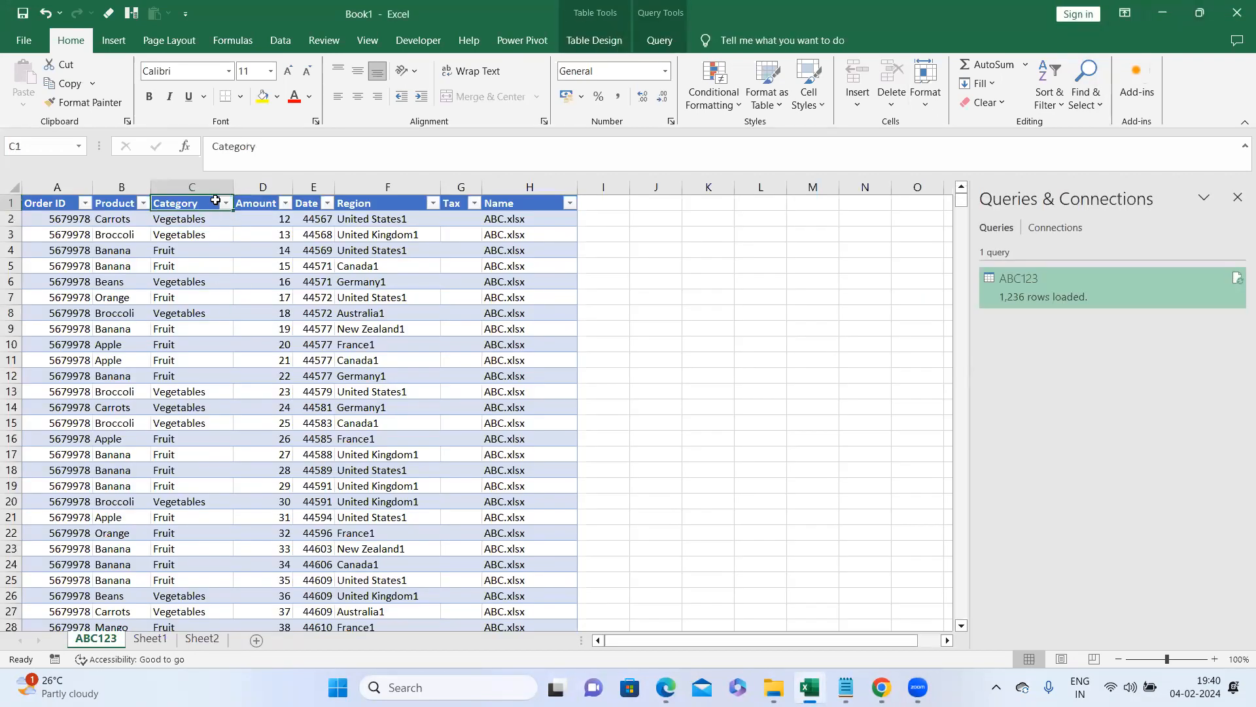
pyautogui.click(571, 203)
pyautogui.click(430, 387)
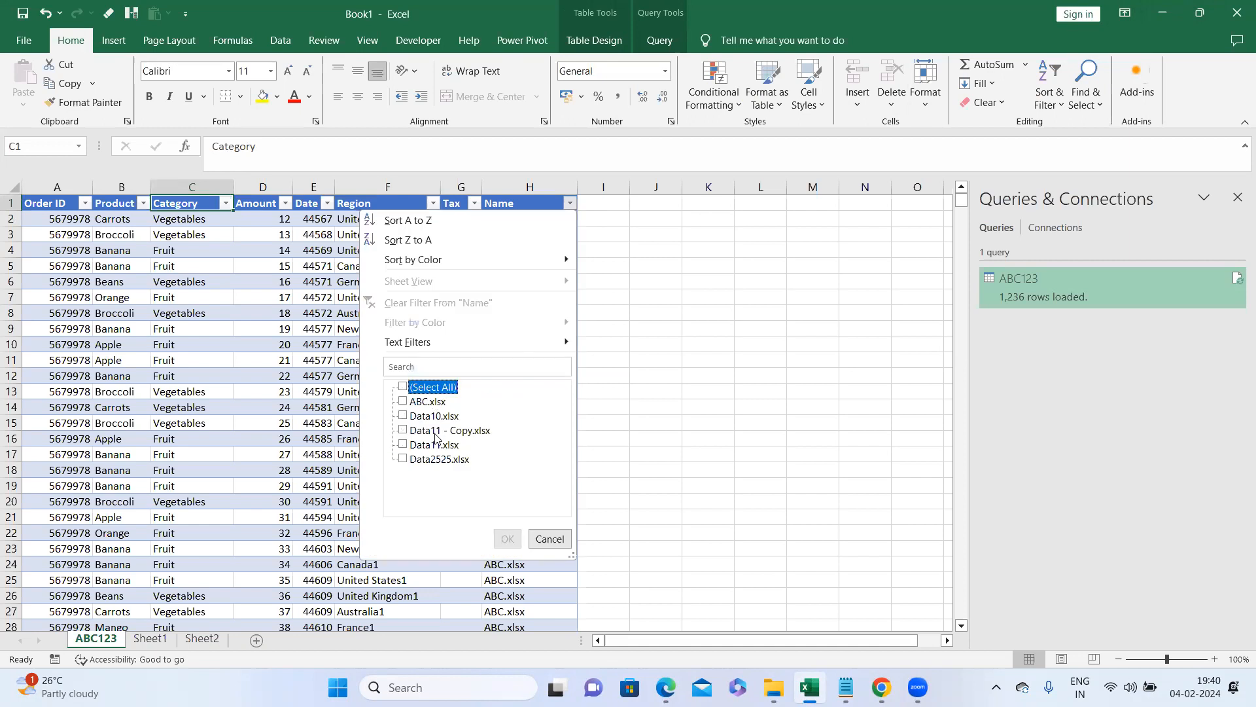
pyautogui.click(440, 445)
pyautogui.click(507, 538)
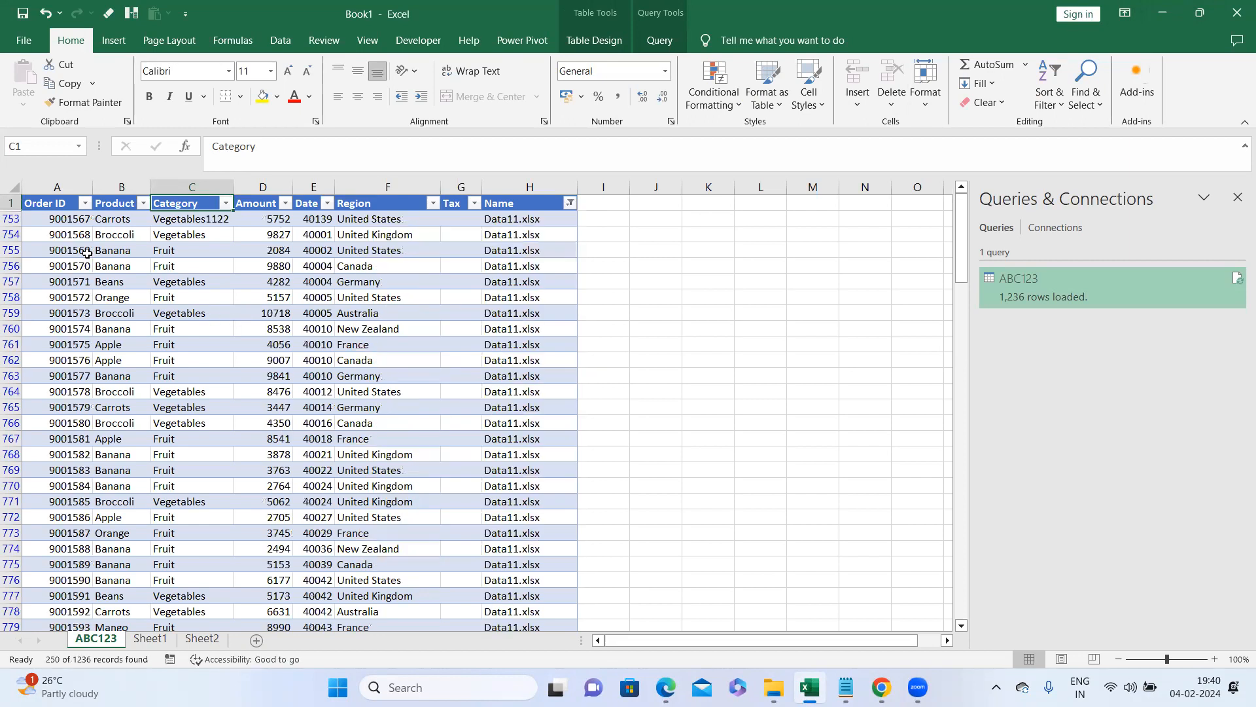
pyautogui.click(84, 204)
pyautogui.click(416, 340)
# Narrow the Data11.xlsx rows to the product Carrots1 for inspection, and remove all filters from the table
pyautogui.click(142, 204)
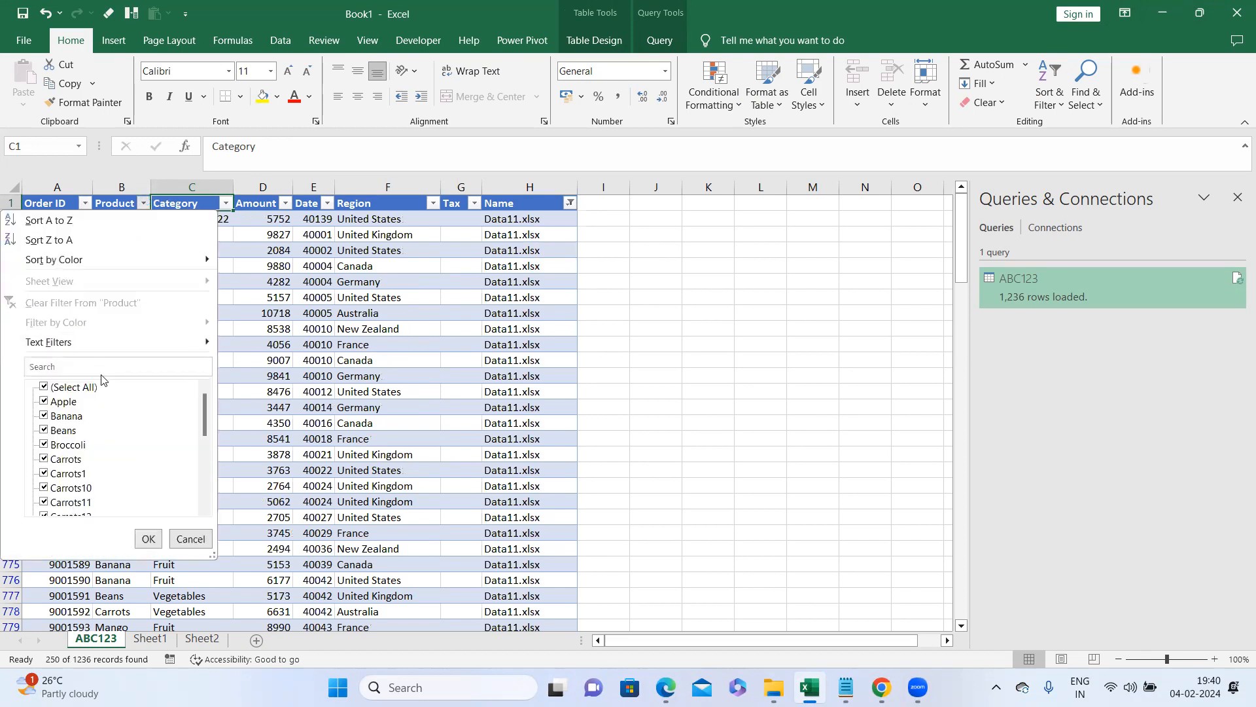
pyautogui.click(79, 387)
pyautogui.click(67, 473)
pyautogui.click(148, 539)
pyautogui.click(159, 269)
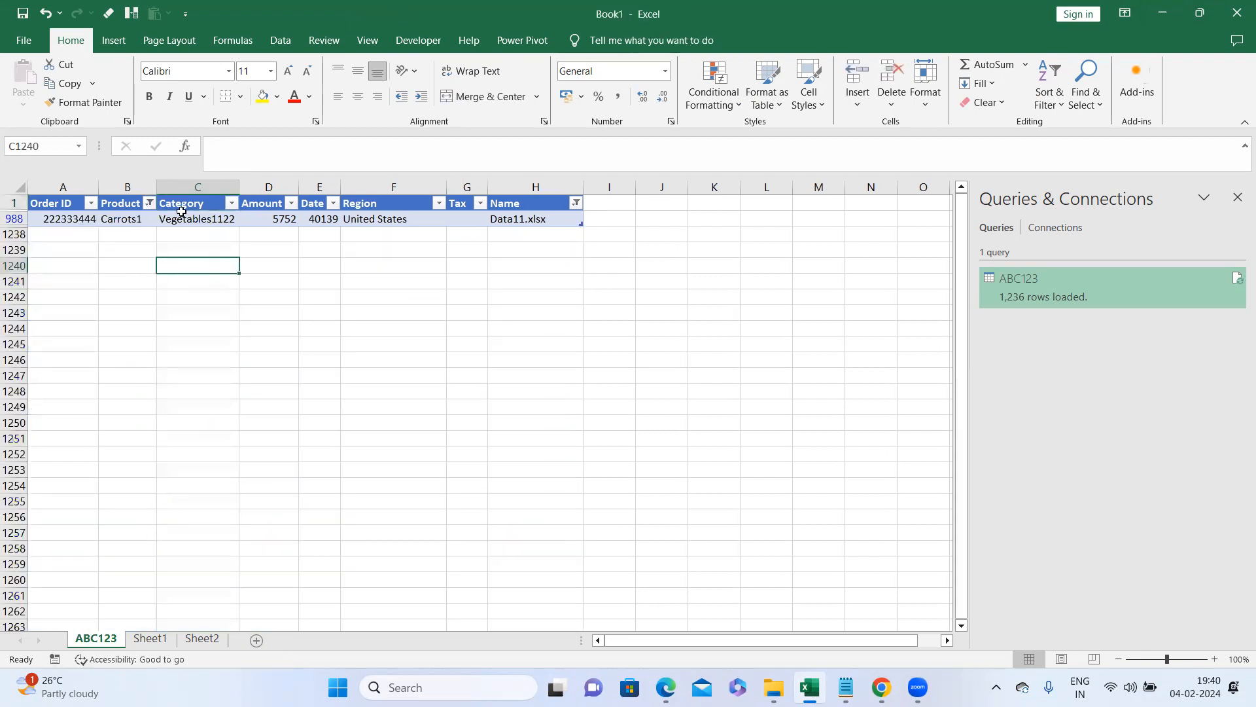
pyautogui.click(120, 205)
pyautogui.hotkey('ctrl', 'shift', 'l')
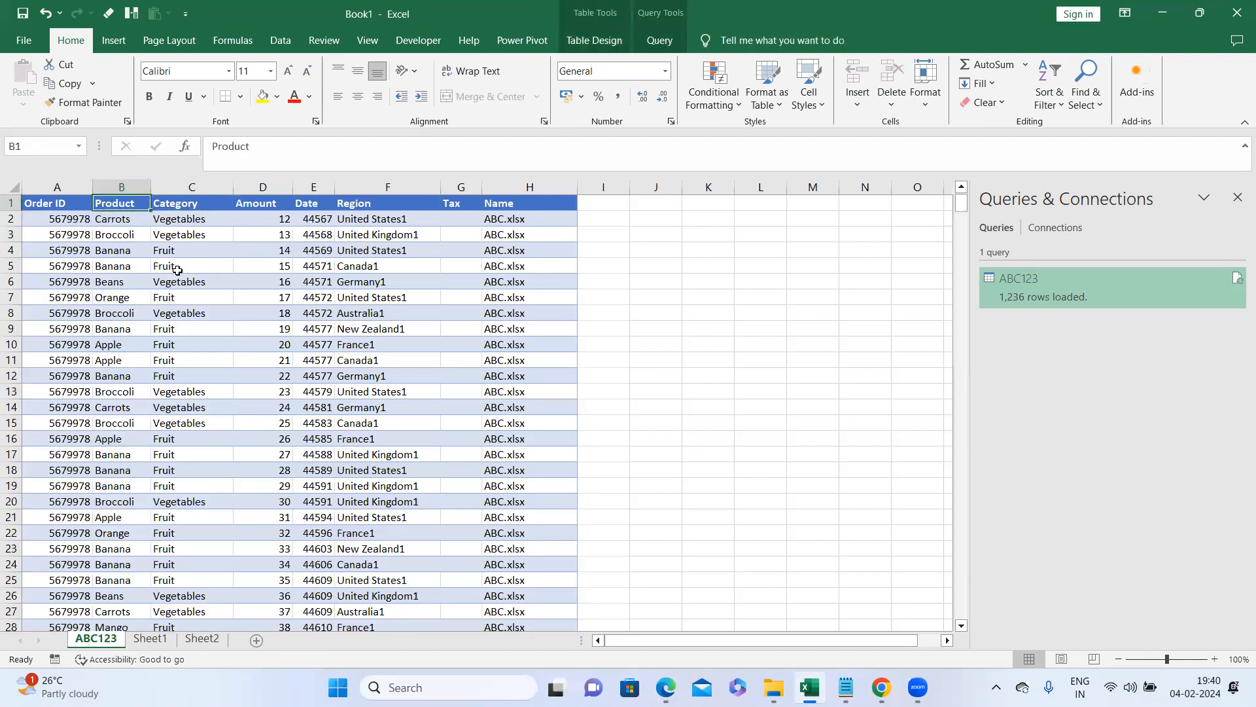
# Turn the table's filters on and show only the rows whose Product is Carrots2 through Carrots9
pyautogui.hotkey('ctrl', 'shift', 'l')
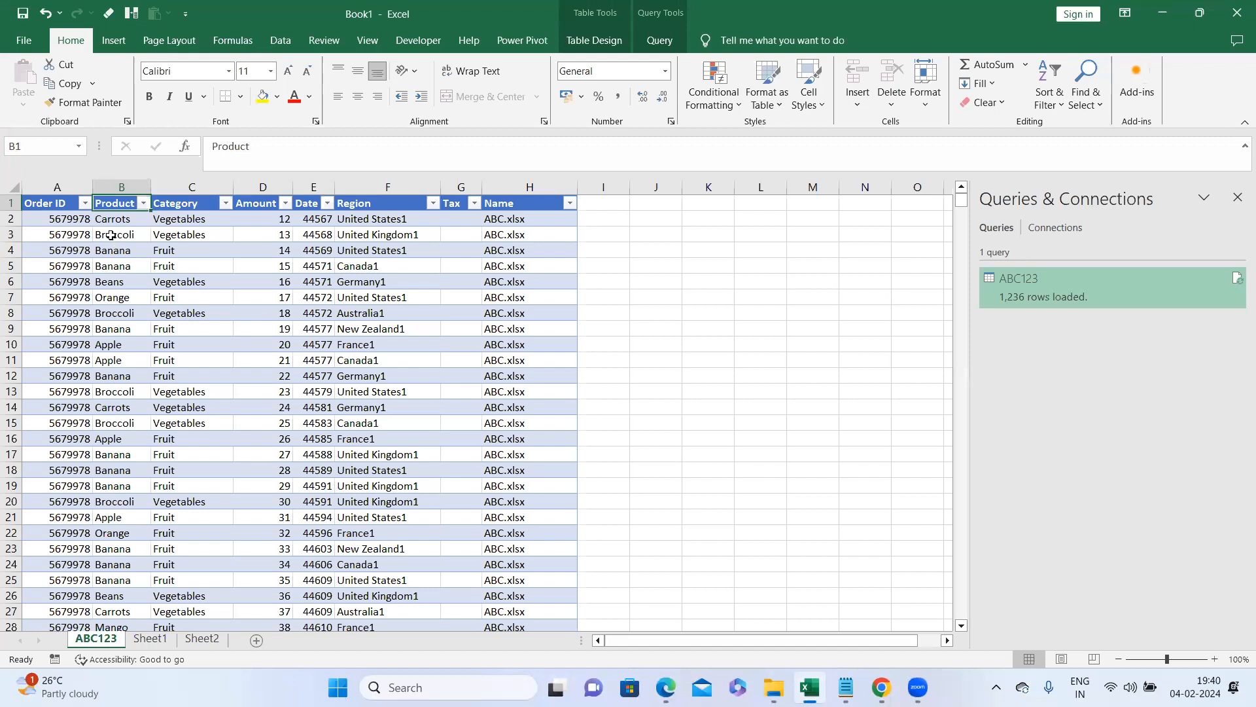
pyautogui.click(143, 202)
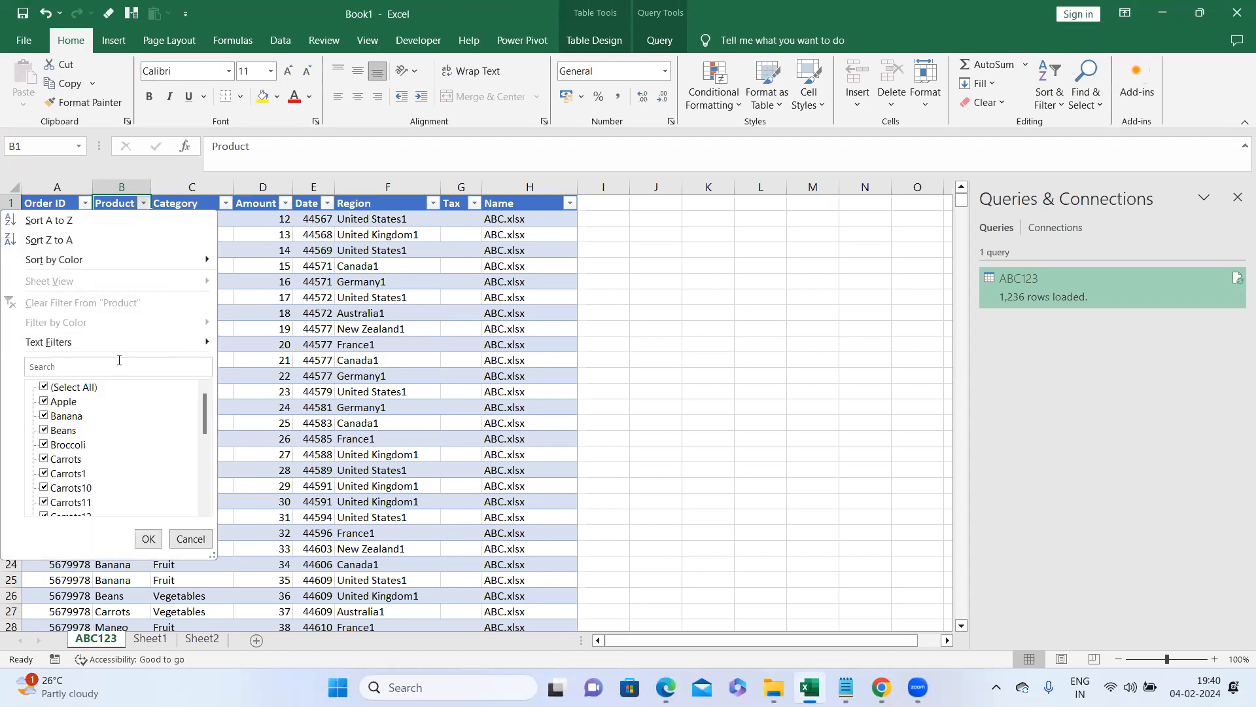
pyautogui.click(119, 363)
pyautogui.write('carrot')
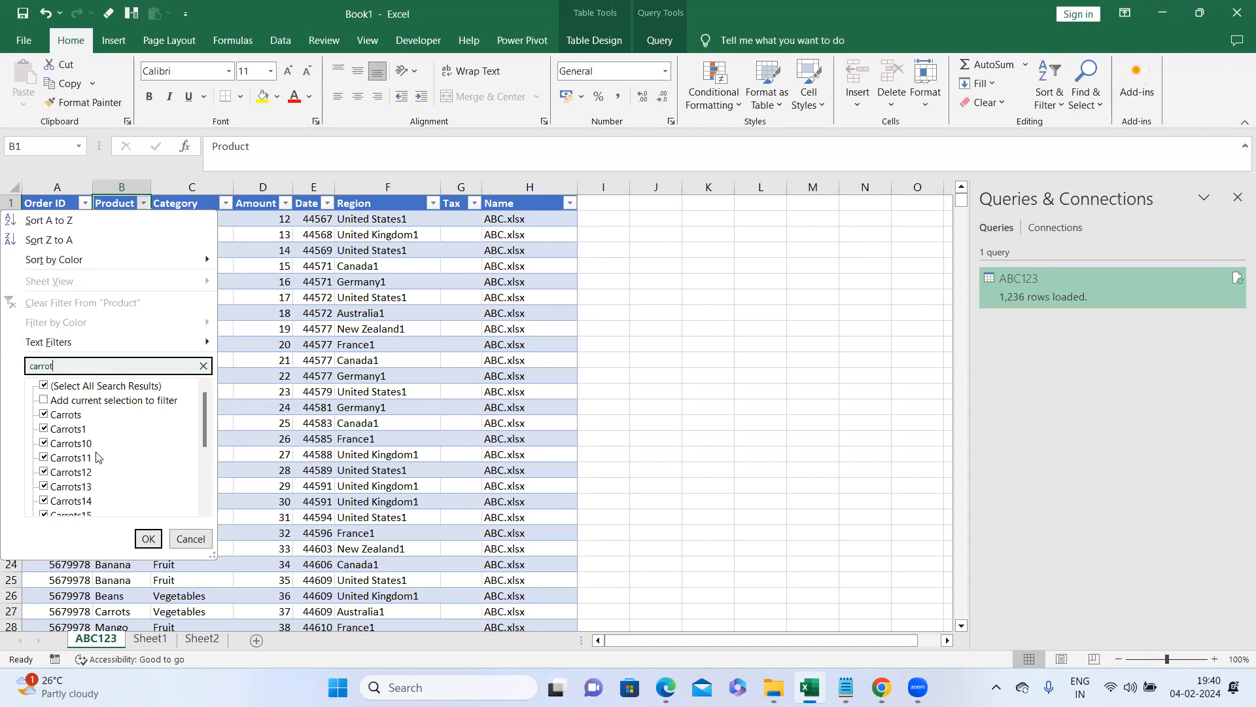
pyautogui.click(68, 387)
pyautogui.scroll(-3, 98, 453)
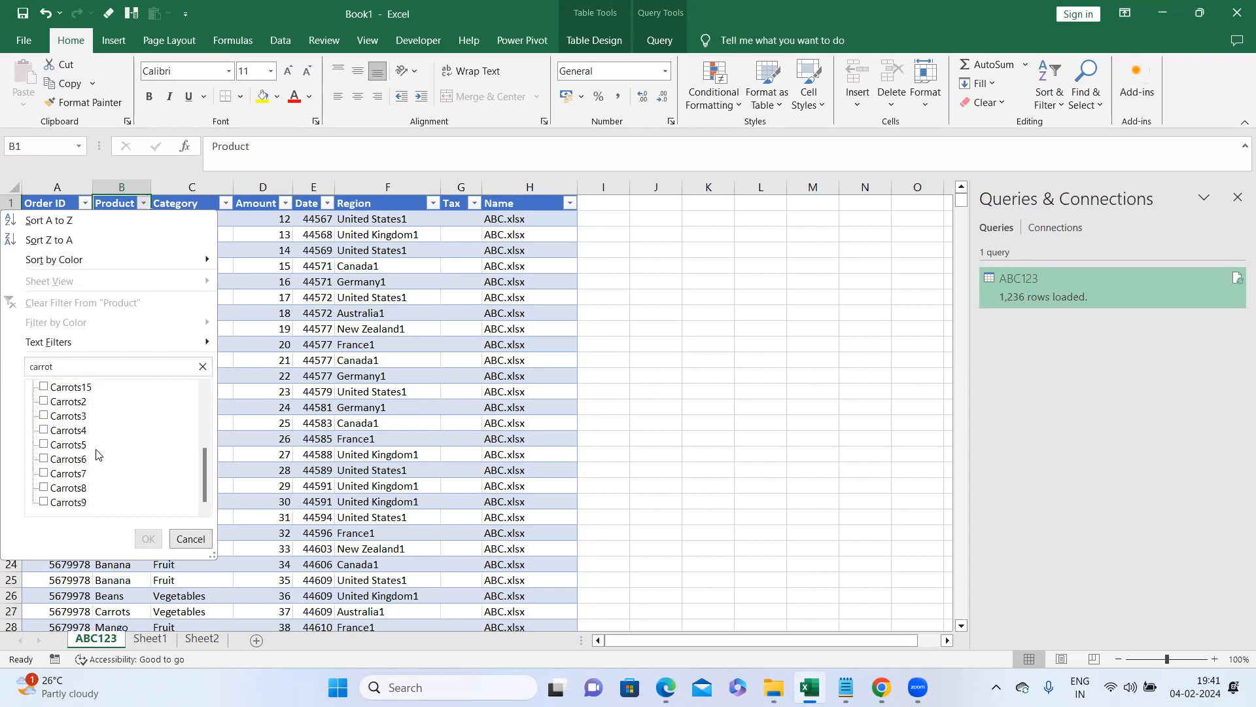
pyautogui.click(76, 404)
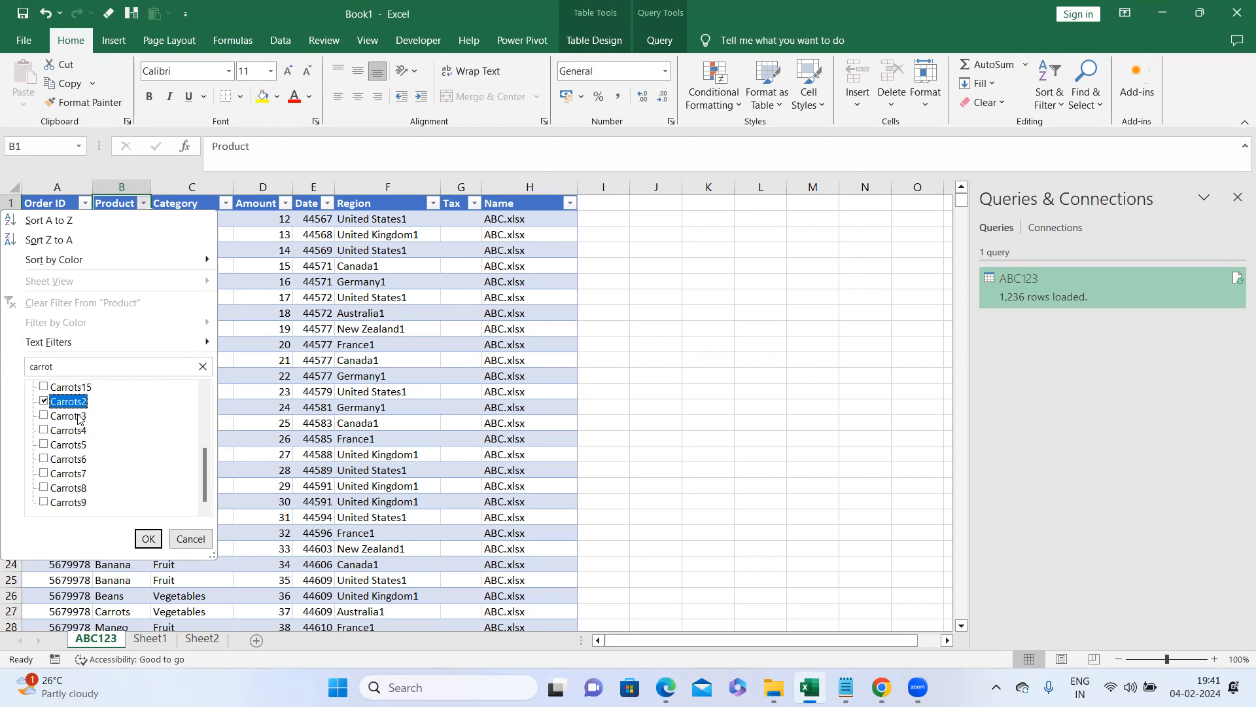
pyautogui.click(77, 416)
pyautogui.click(77, 430)
pyautogui.click(77, 445)
pyautogui.click(78, 459)
pyautogui.click(77, 474)
pyautogui.click(77, 488)
pyautogui.click(77, 502)
pyautogui.click(148, 539)
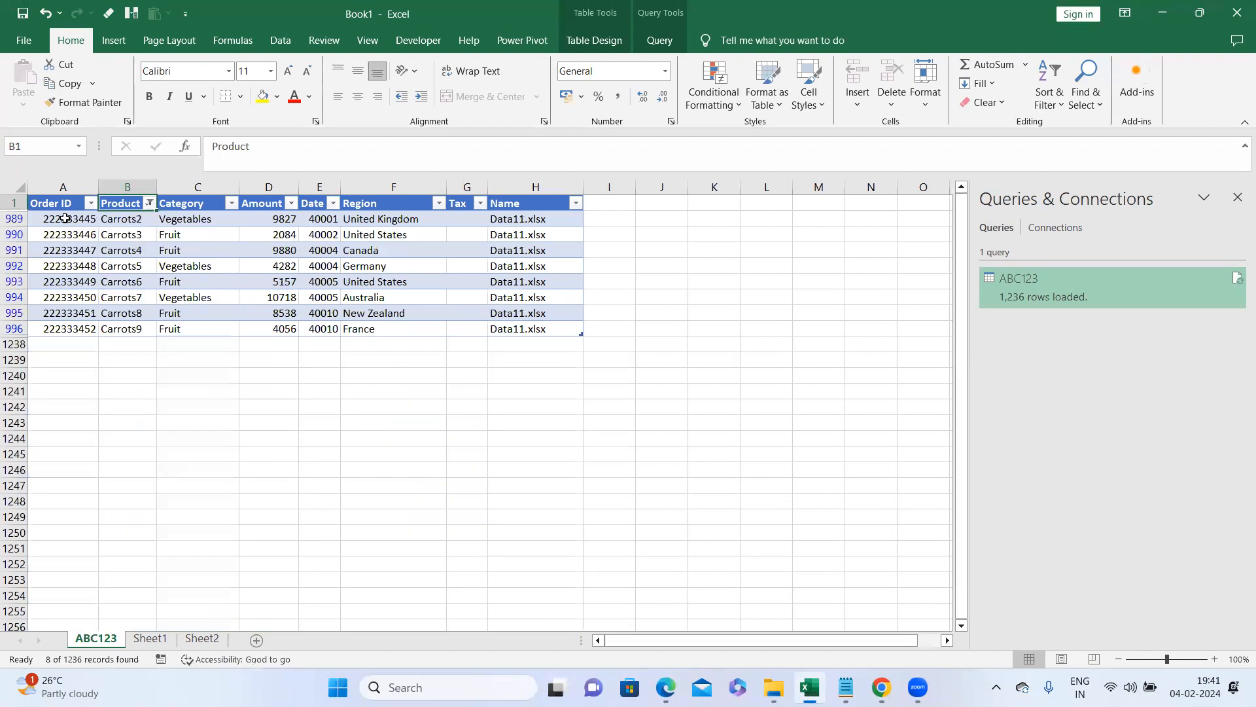
# Check the Order IDs of the filtered rows, and remove the table's filters to review columns A through H in full
pyautogui.moveTo(72, 219); pyautogui.dragTo(73, 328)
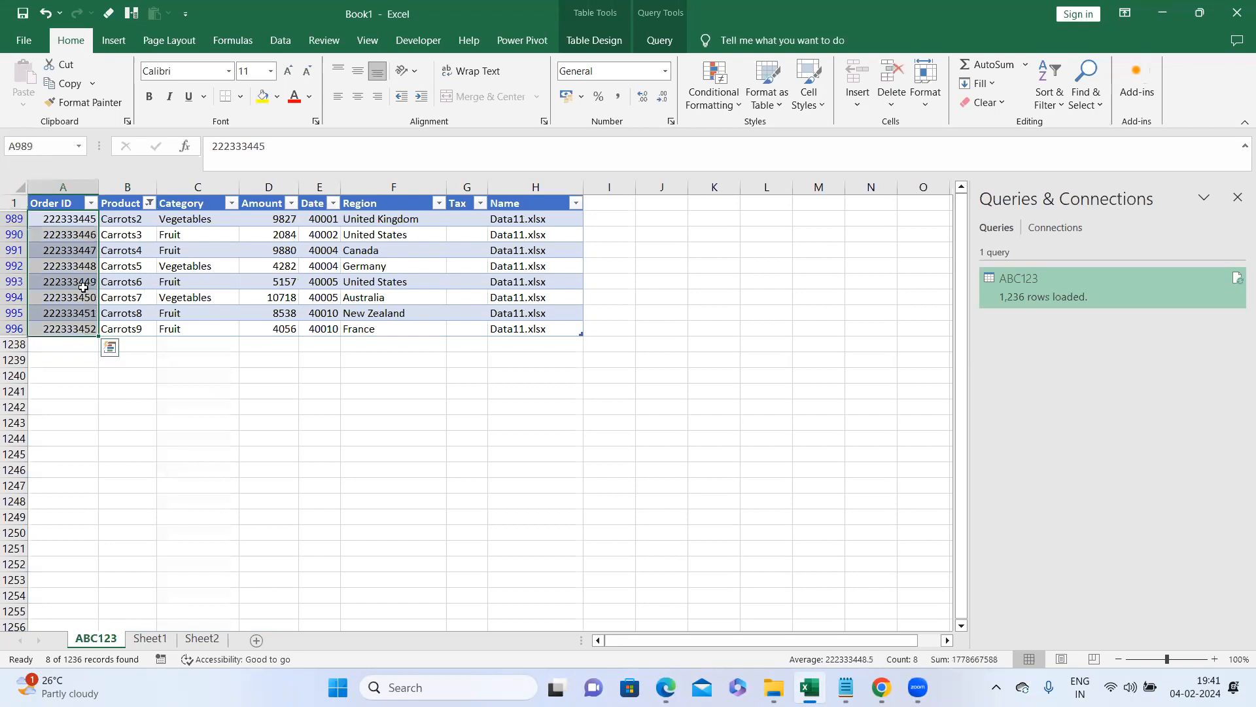
pyautogui.click(69, 203)
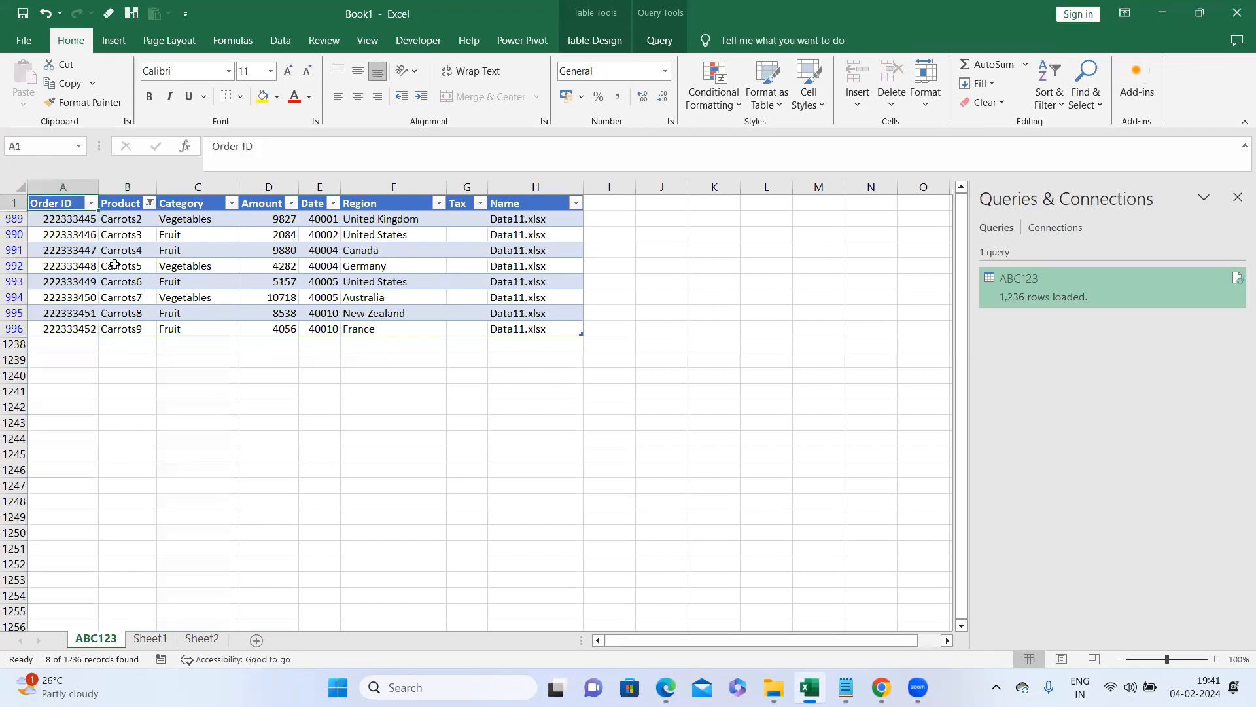
pyautogui.hotkey('ctrl', 'shift', 'l')
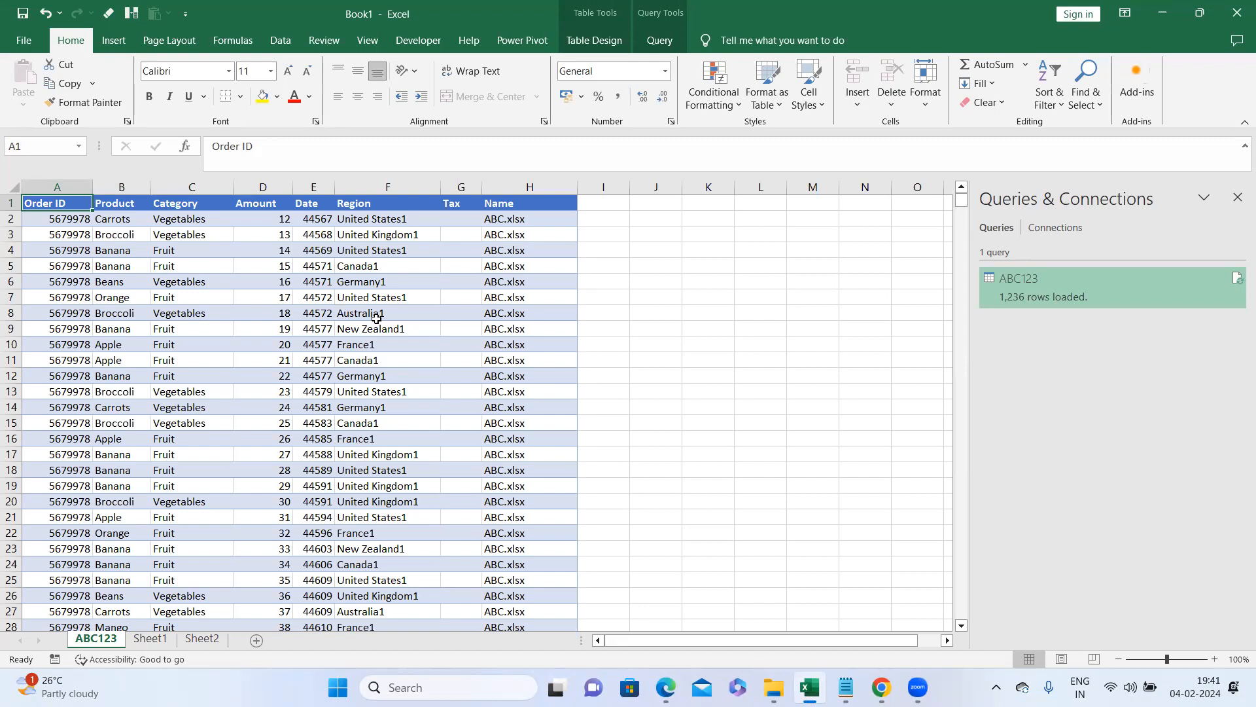
pyautogui.moveTo(65, 185); pyautogui.dragTo(517, 224)
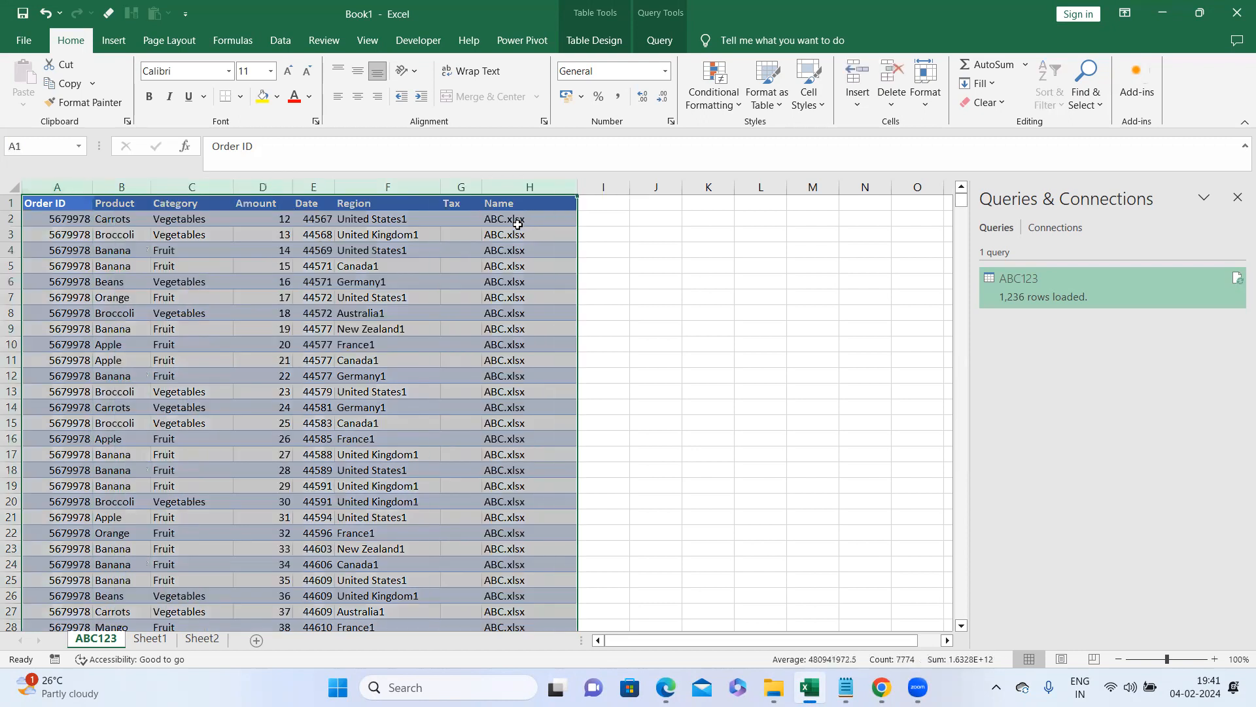